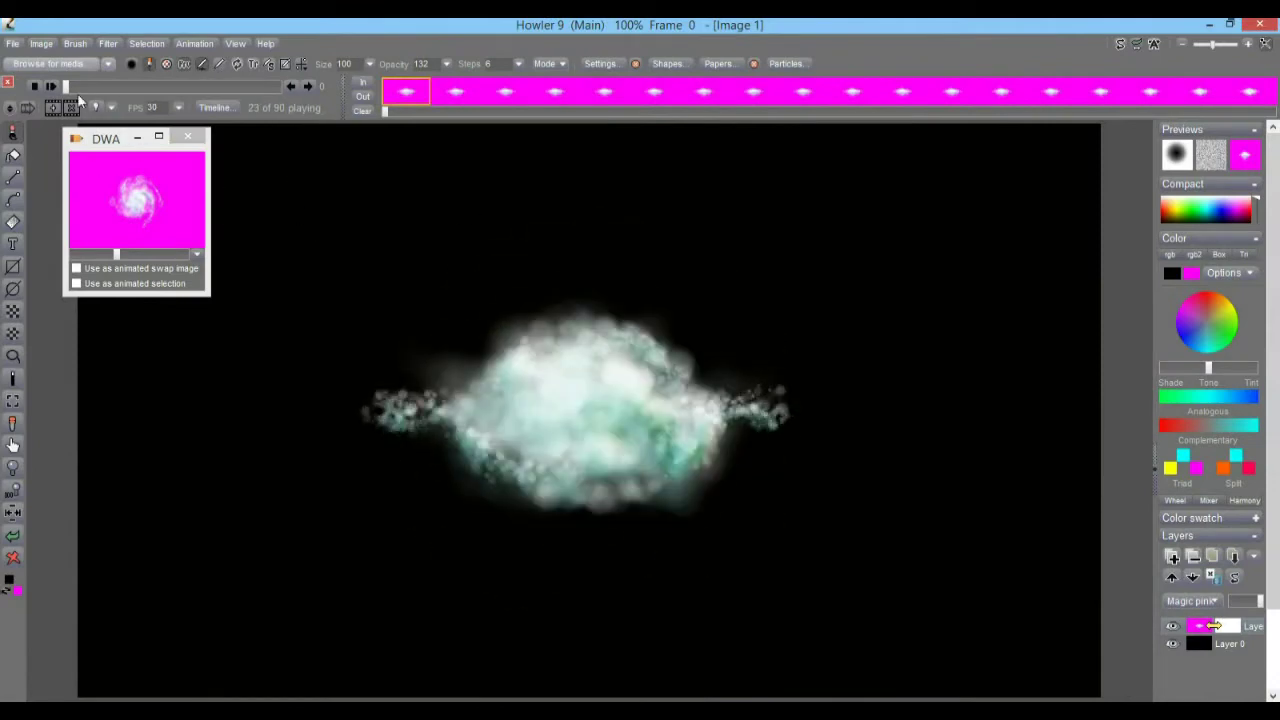
Scrub the galaxy animation back and forth through frames 39 and 2, stop at frame 61, and advance the filmstrip slightly.
{"action": "left_click", "coordinate": [271, 88]}
{"action": "left_click_drag", "start_coordinate": [273, 89], "coordinate": [161, 83]}
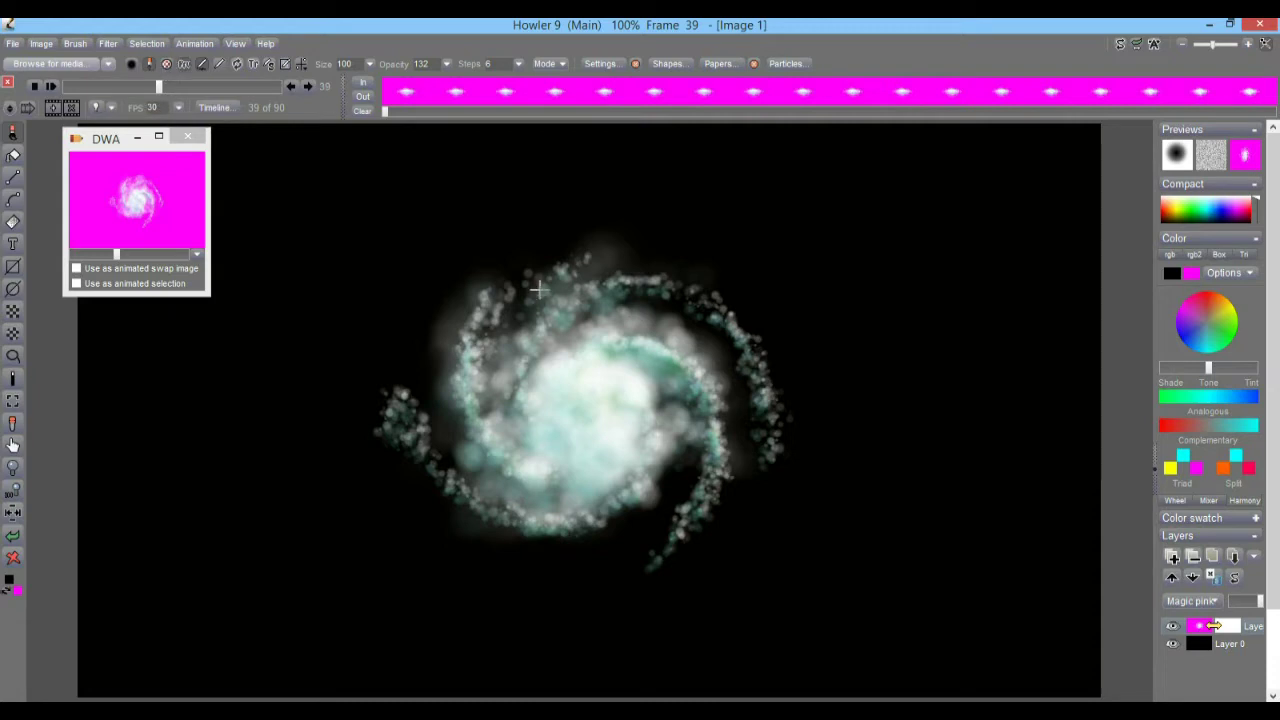
{"action": "left_click_drag", "start_coordinate": [152, 87], "coordinate": [69, 92]}
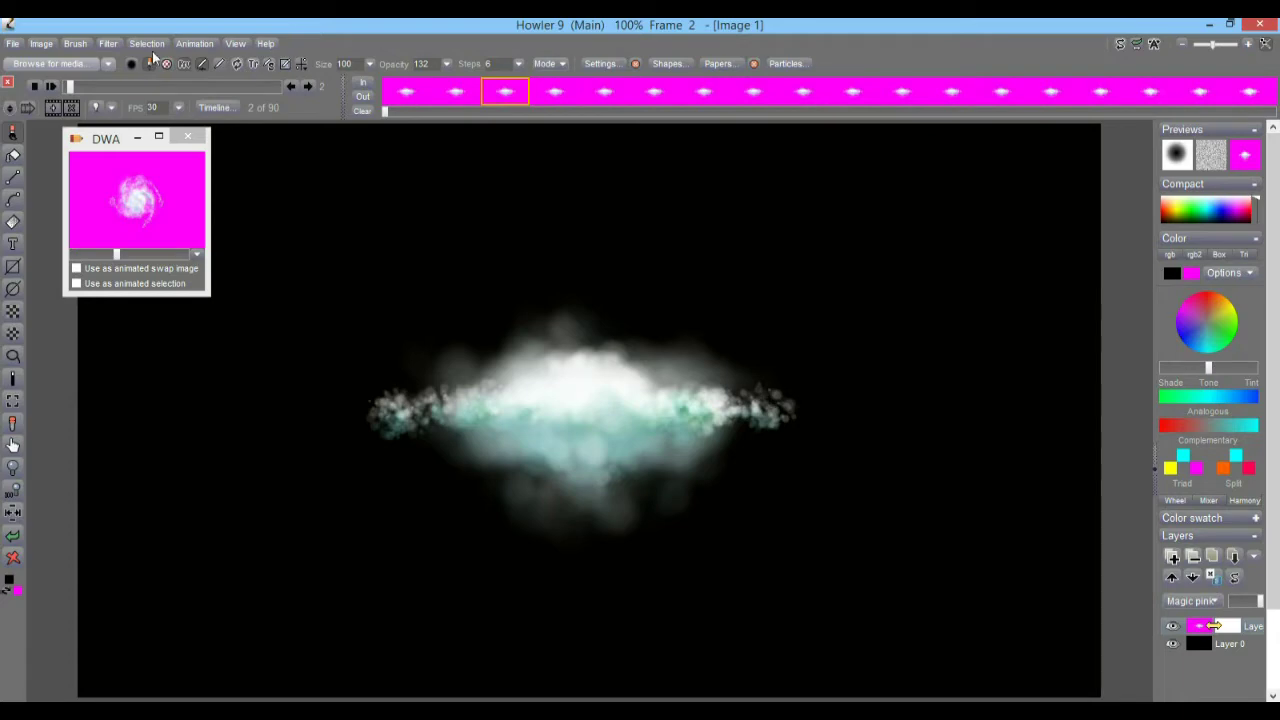
{"action": "left_click_drag", "start_coordinate": [78, 87], "coordinate": [212, 86]}
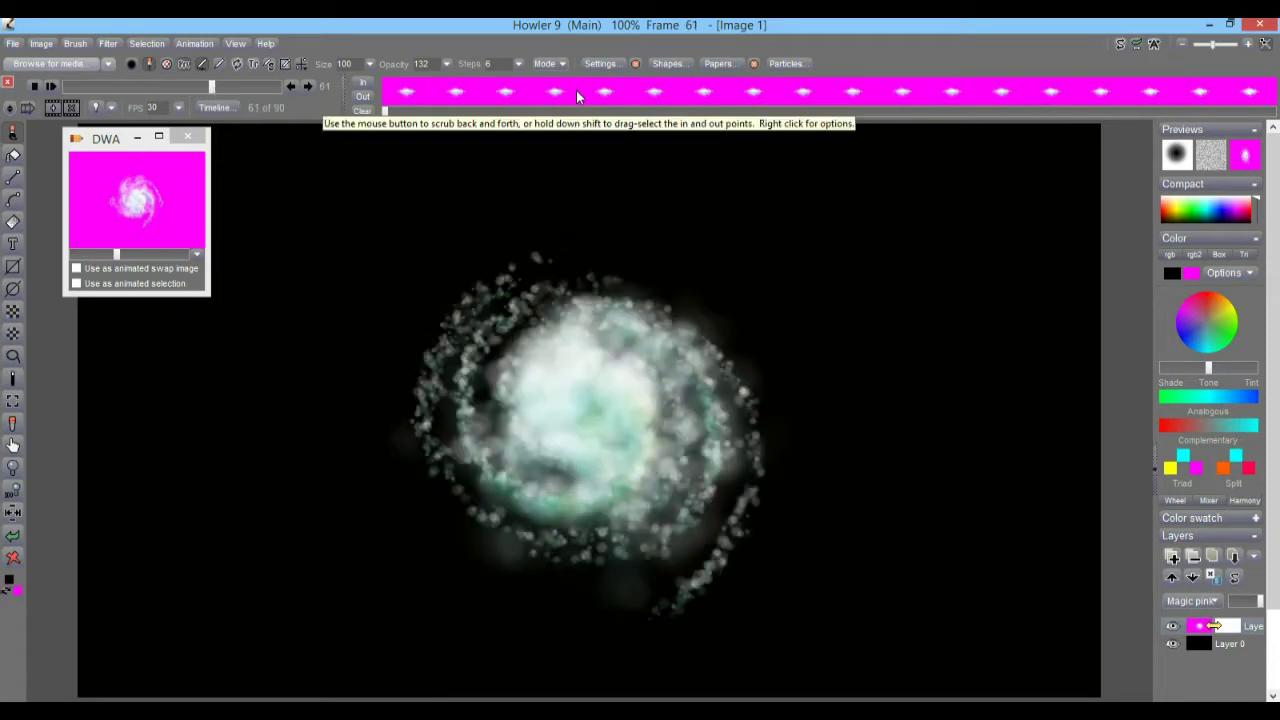
{"action": "left_click_drag", "start_coordinate": [401, 112], "coordinate": [434, 110]}
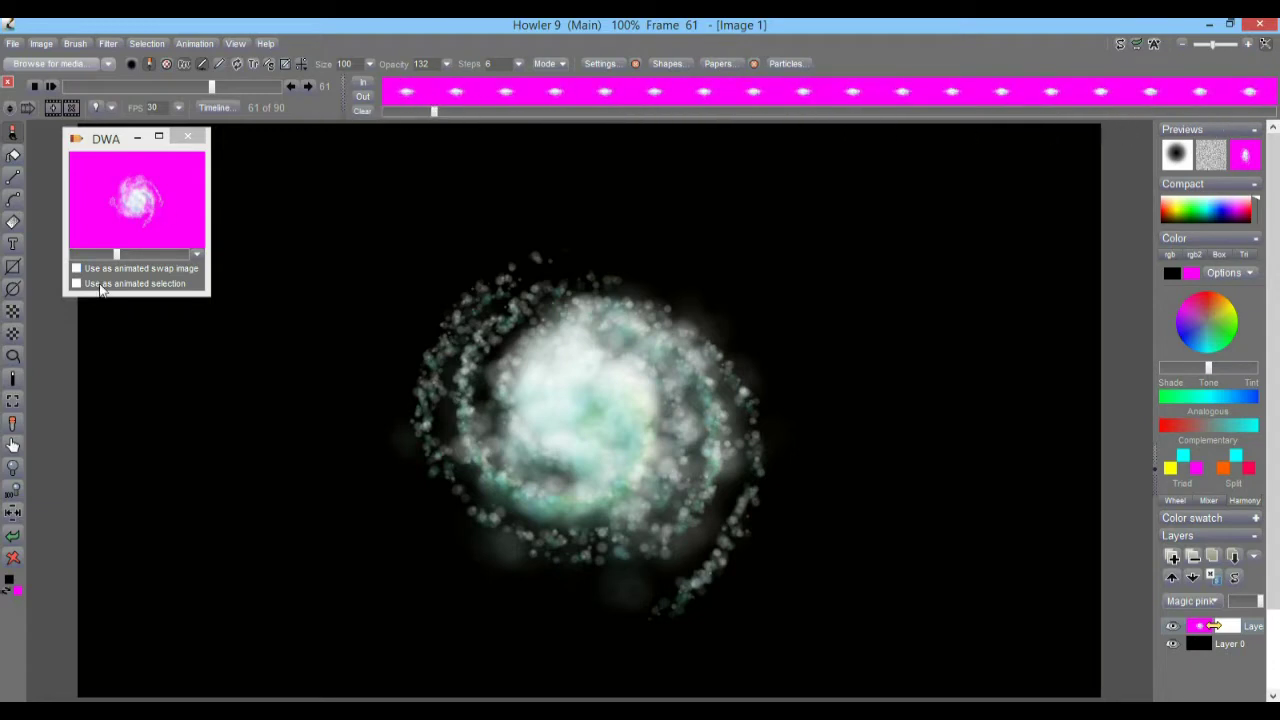
Enlarge the DWA preview window to scrub its animation back to the edge-on galaxy, and shrink the window to a moderate size.
{"action": "left_click_drag", "start_coordinate": [210, 296], "coordinate": [646, 591]}
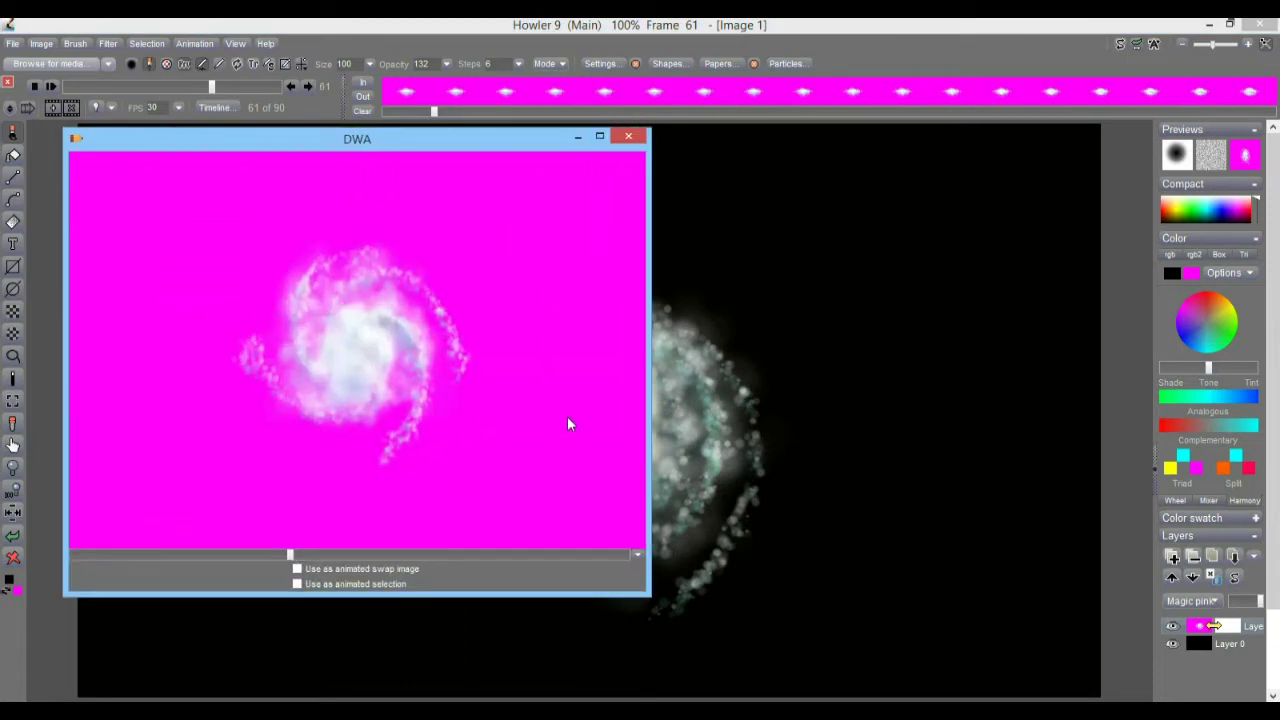
{"action": "left_click_drag", "start_coordinate": [279, 553], "coordinate": [167, 547]}
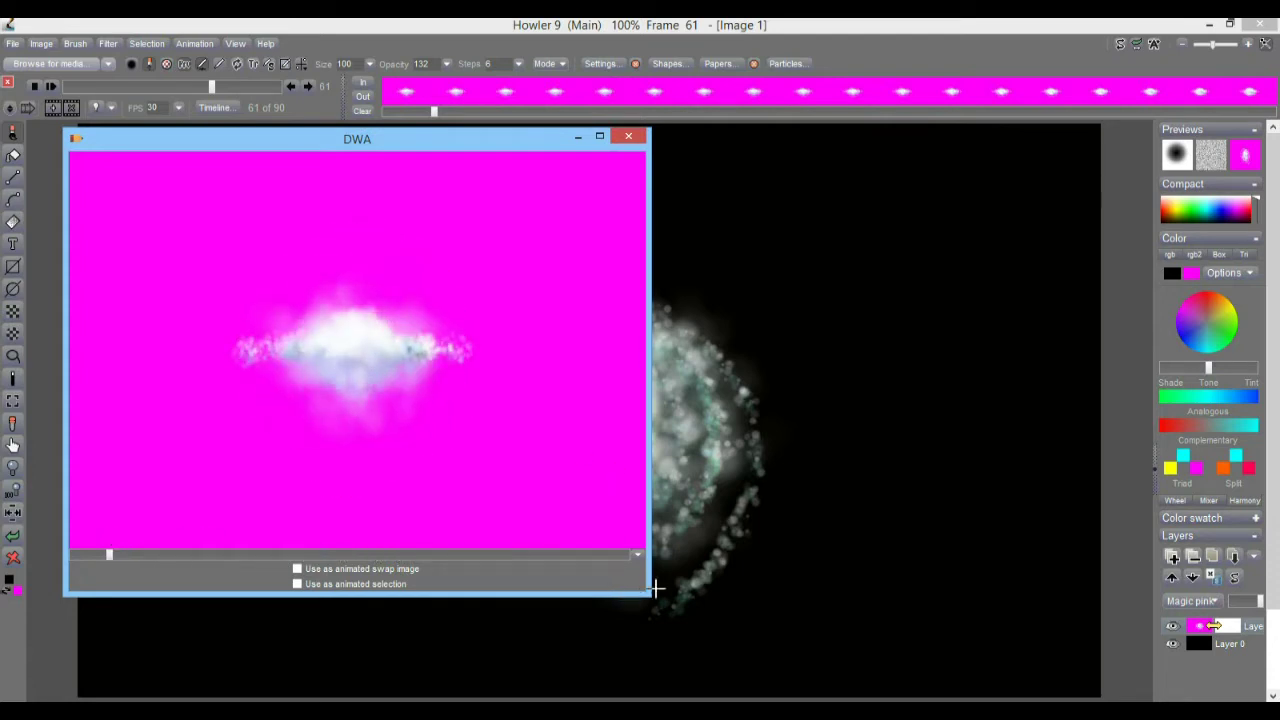
{"action": "left_click_drag", "start_coordinate": [646, 590], "coordinate": [310, 324]}
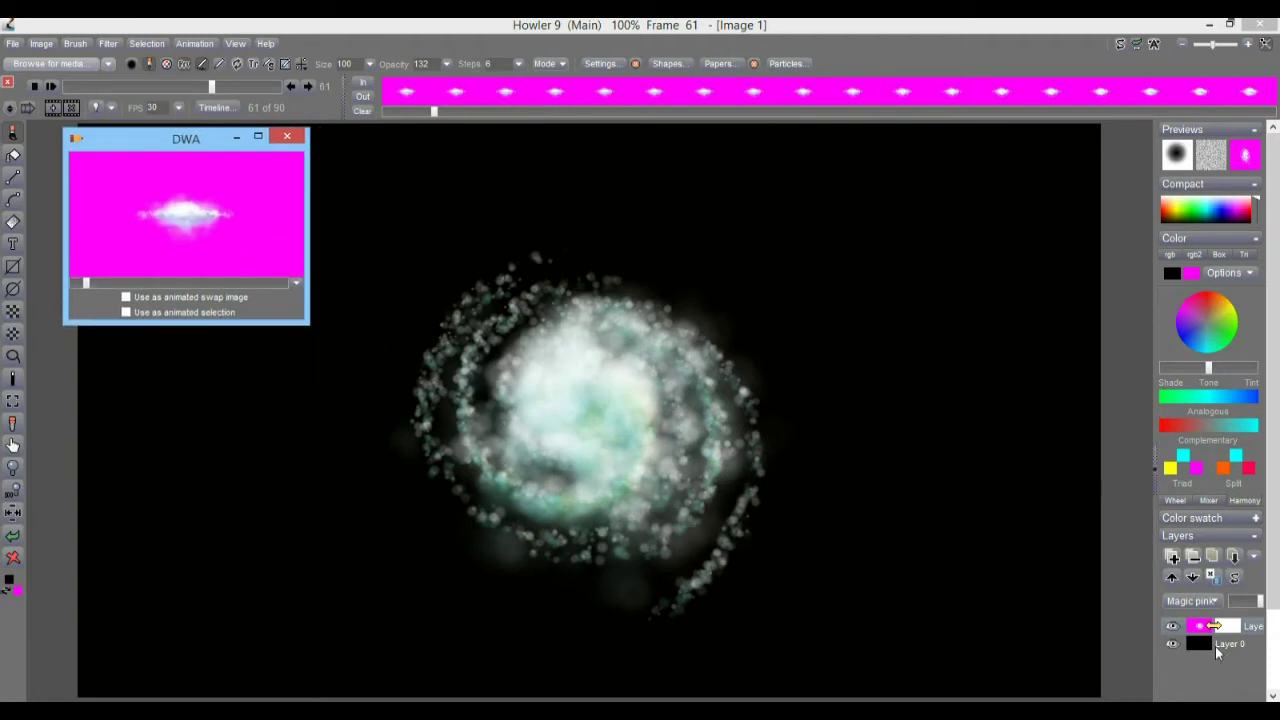
Compare the blend modes of Layer 0 and Layer 1 by activating each, and check Layer 1's opacity.
{"action": "left_click", "coordinate": [1204, 646]}
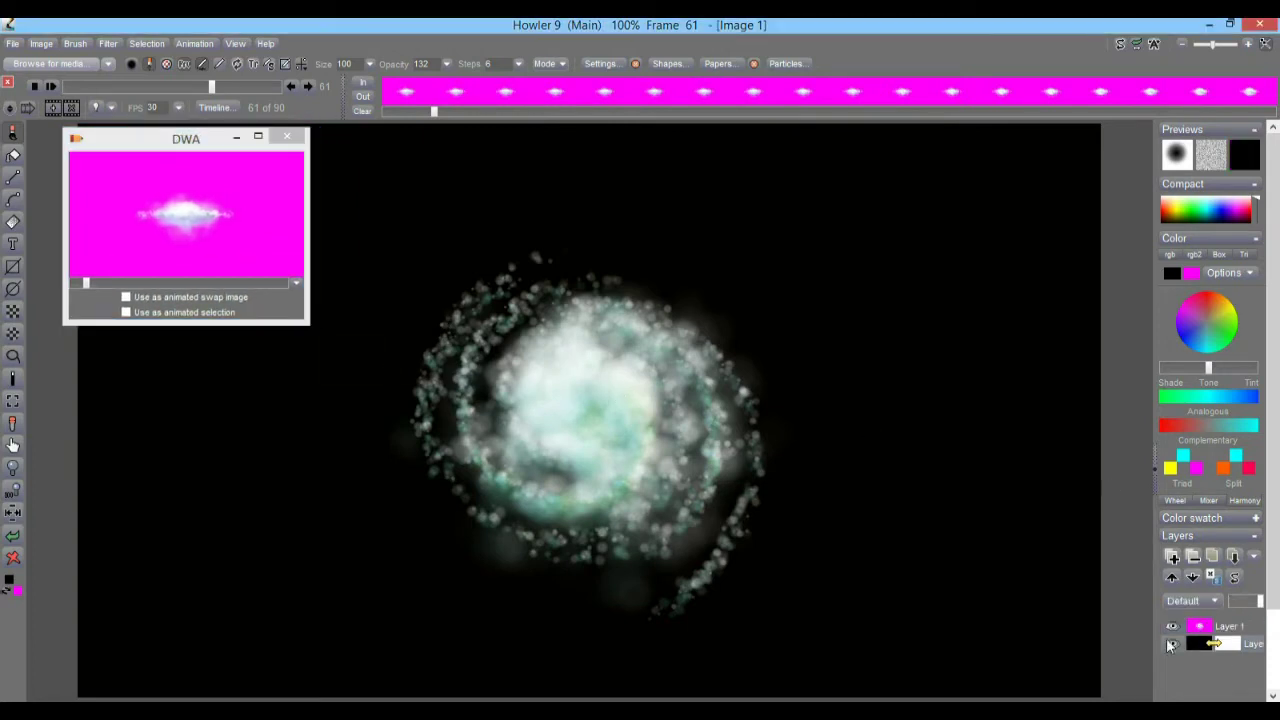
{"action": "left_click", "coordinate": [1207, 628]}
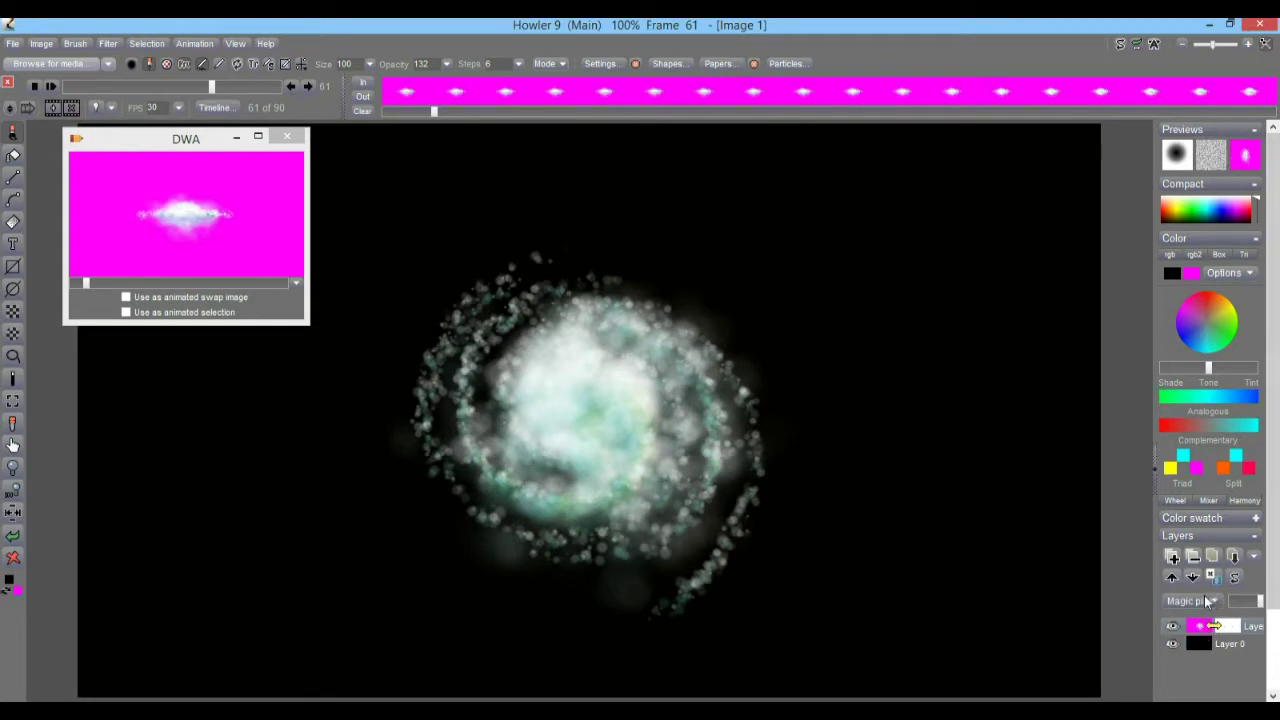
{"action": "mouse_move", "coordinate": [1260, 602]}
{"action": "left_mouse_down"}
{"action": "mouse_move", "coordinate": [1233, 603]}
{"action": "mouse_move", "coordinate": [1262, 604]}
{"action": "left_mouse_up"}
Render a grid on Layer 0 with grid size 90, thickness 7 and the green grid color.
{"action": "left_click", "coordinate": [1210, 645]}
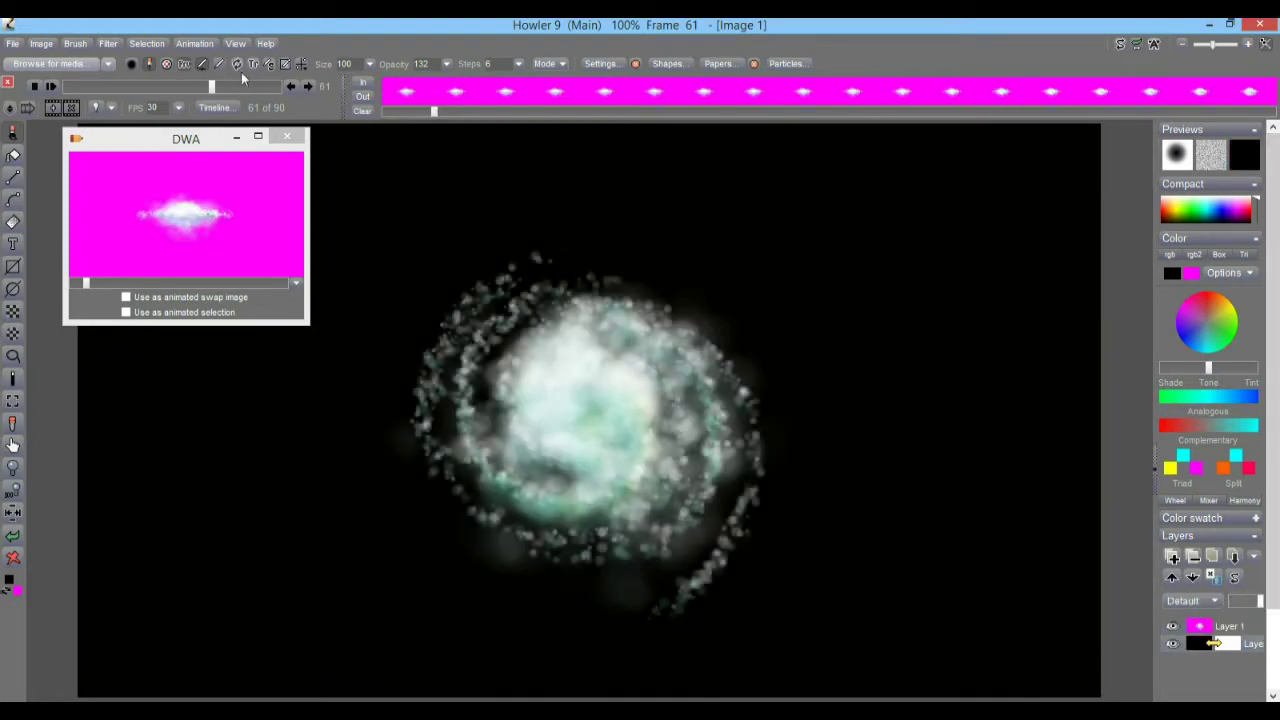
{"action": "left_click", "coordinate": [108, 44]}
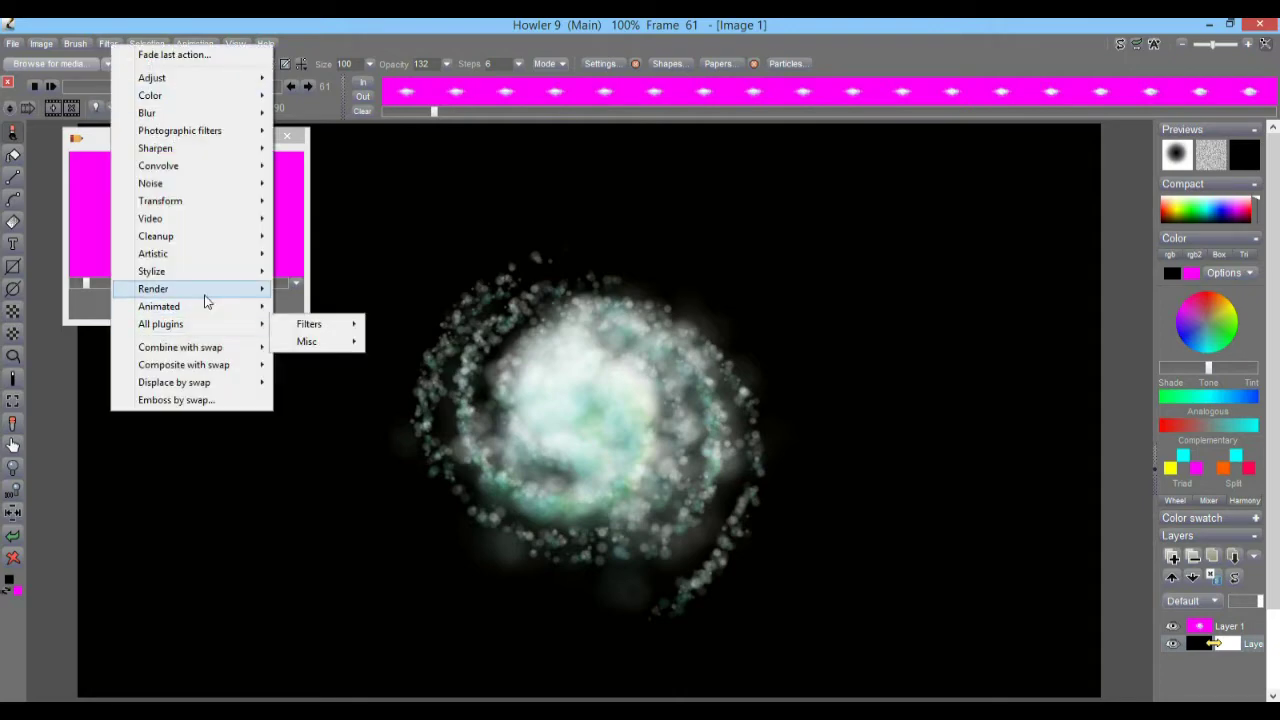
{"action": "mouse_move", "coordinate": [206, 298]}
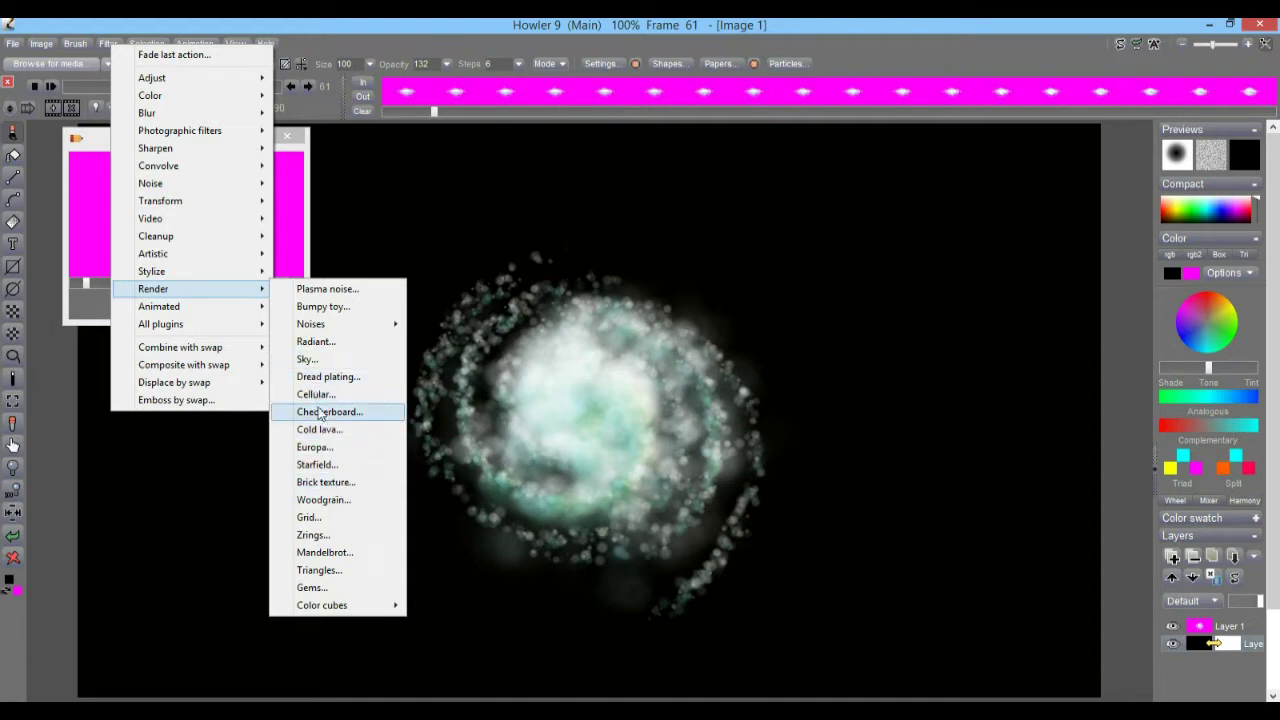
{"action": "left_click", "coordinate": [310, 517]}
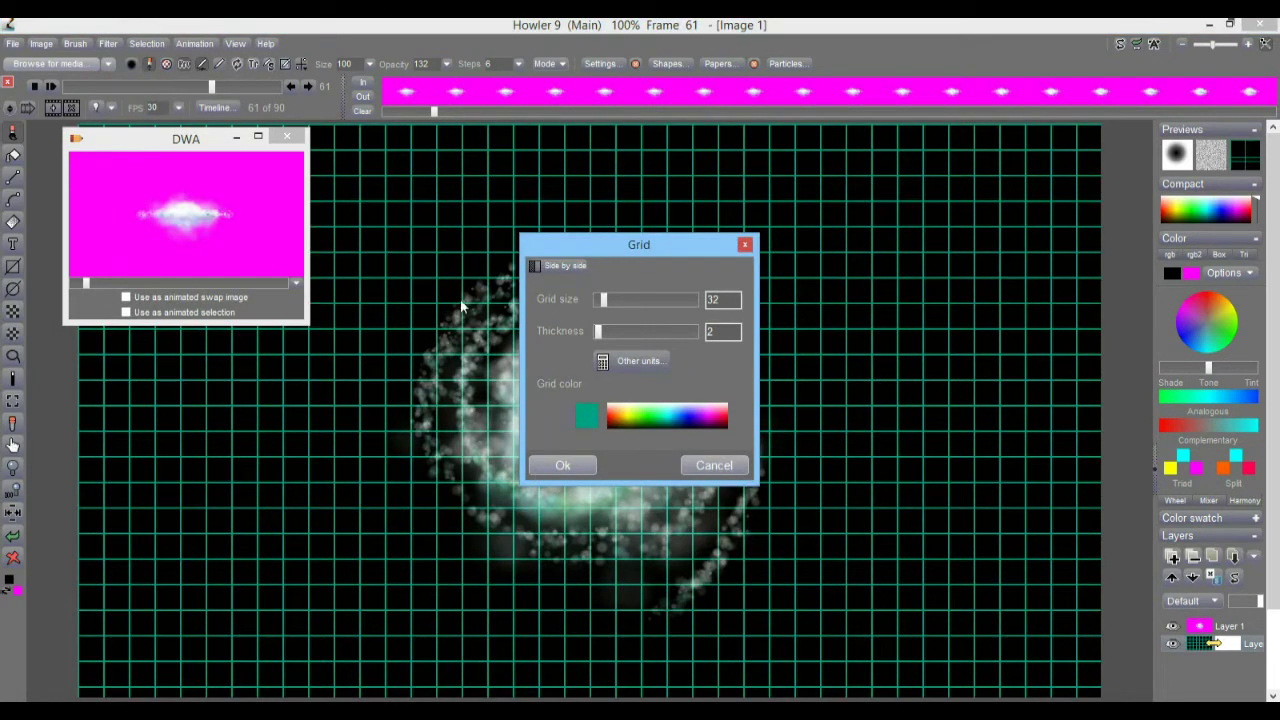
{"action": "left_click_drag", "start_coordinate": [658, 245], "coordinate": [836, 170]}
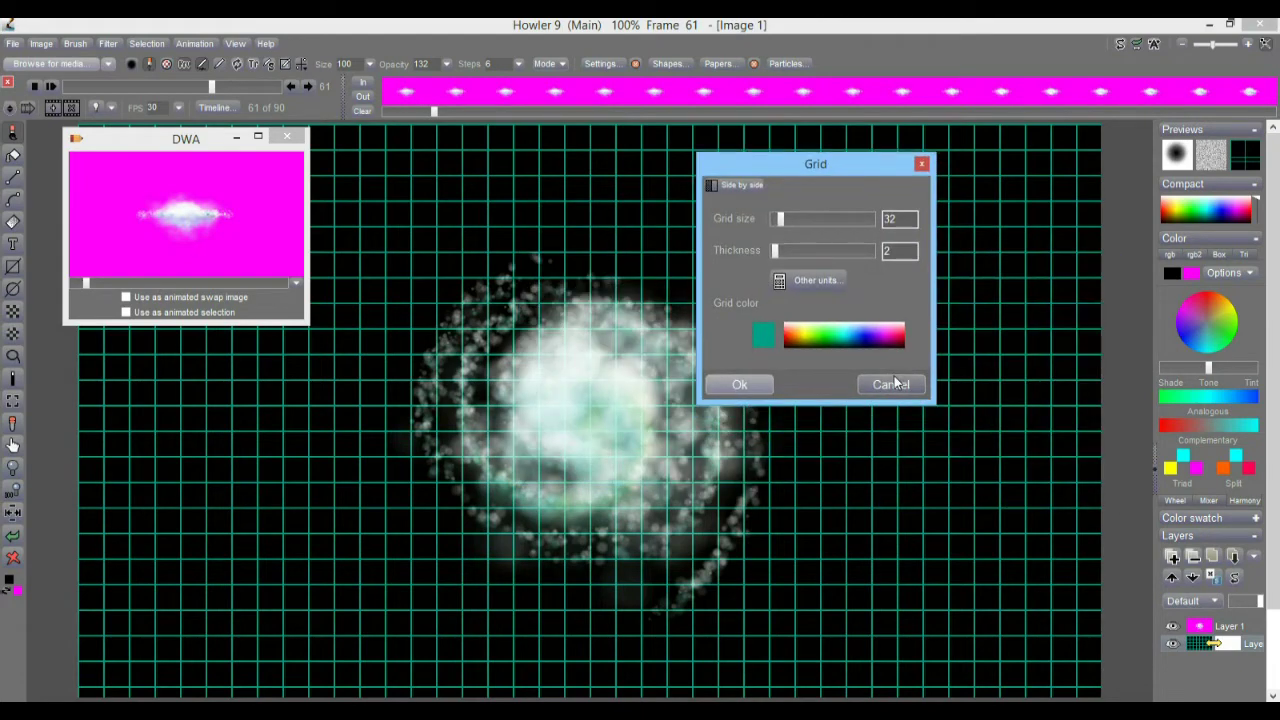
{"action": "left_click", "coordinate": [795, 219]}
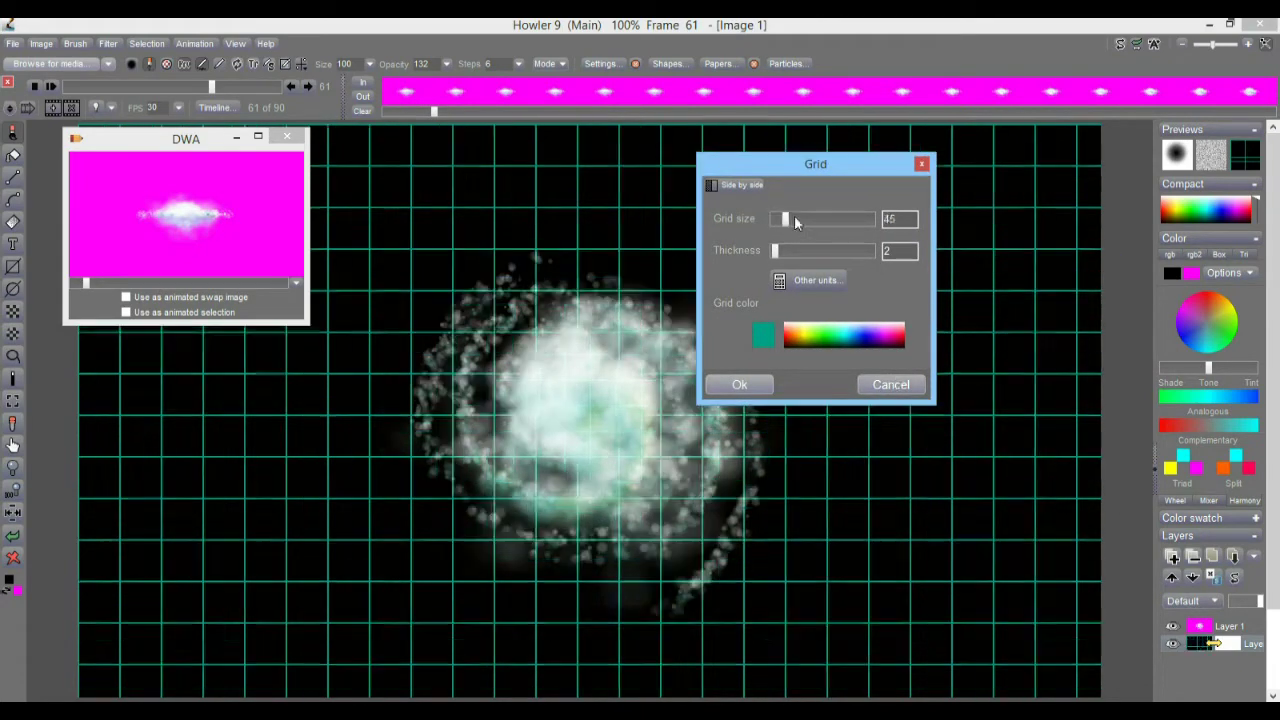
{"action": "left_click_drag", "start_coordinate": [779, 253], "coordinate": [786, 251]}
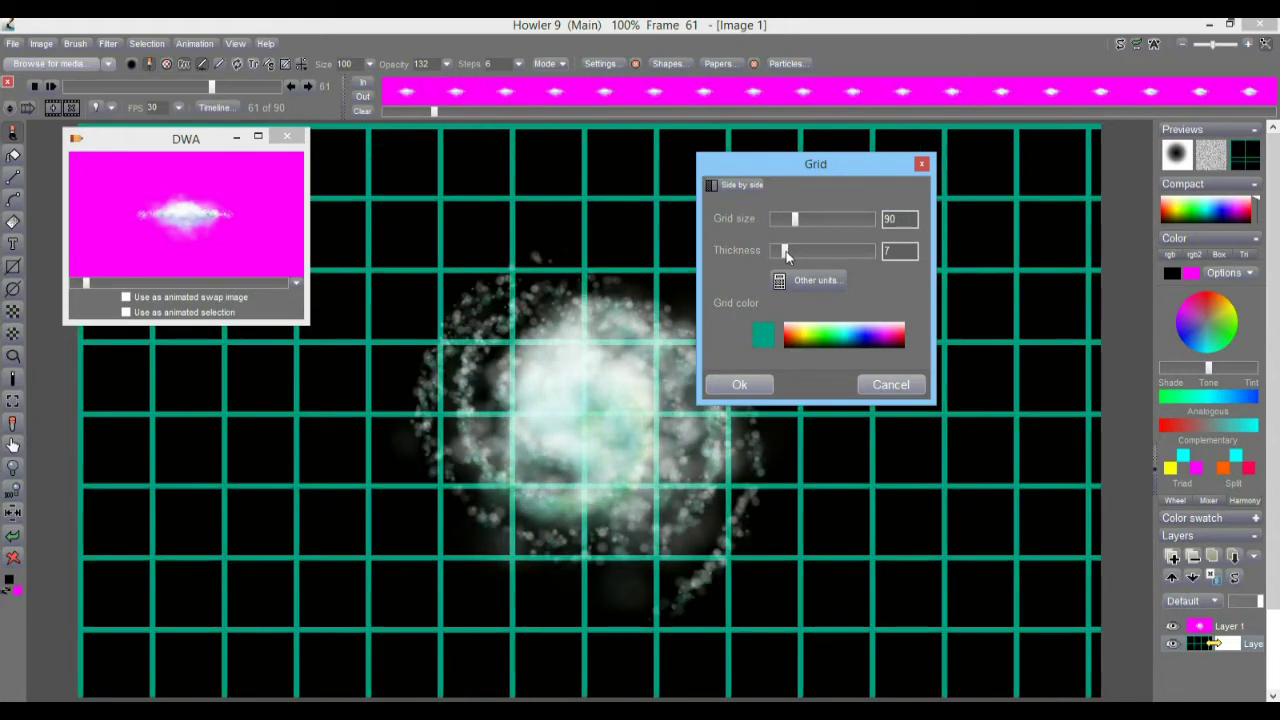
{"action": "left_click", "coordinate": [745, 386]}
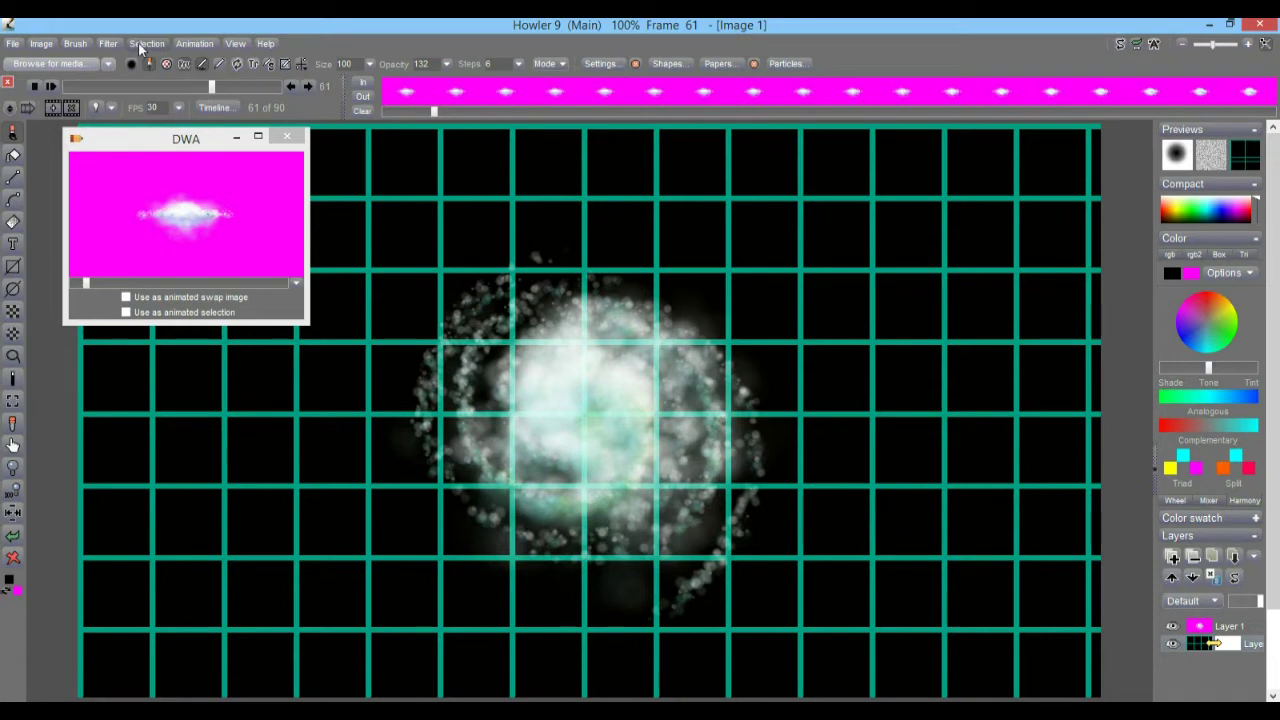
Start the Lighting tool on Layer 0, move the light toward the image's upper-left area and set its color to muted teal.
{"action": "left_click", "coordinate": [107, 43]}
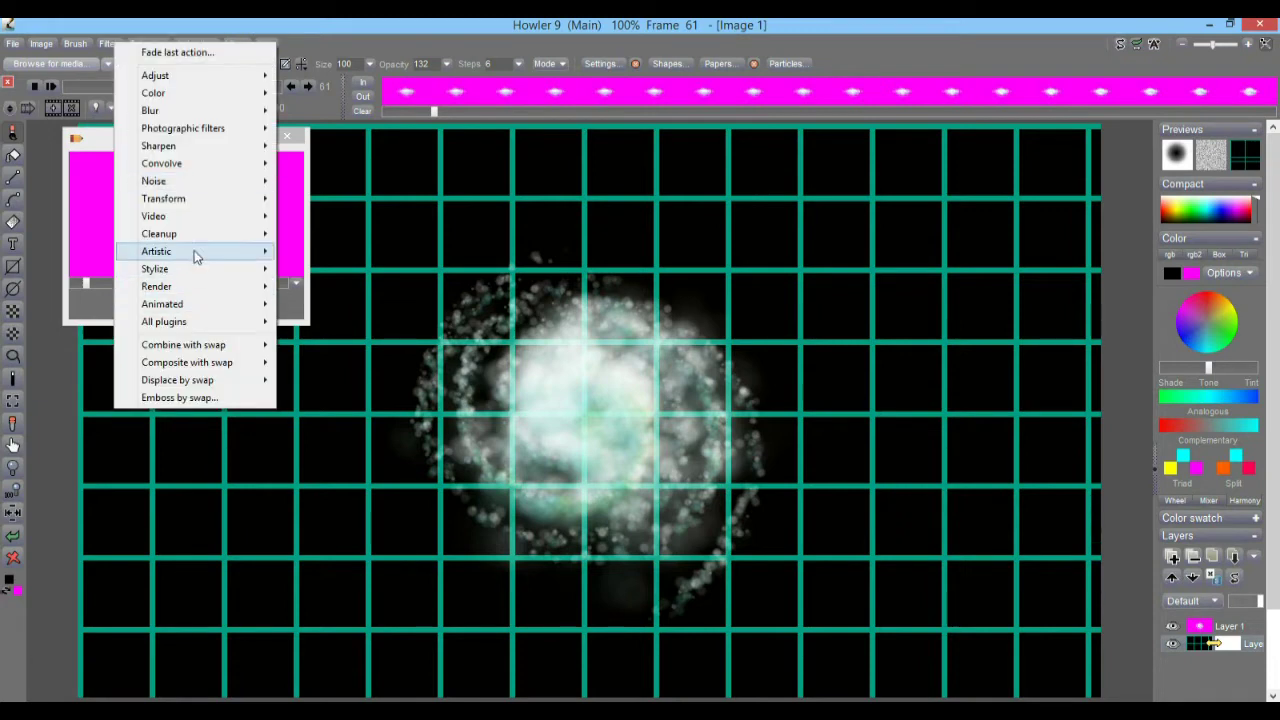
{"action": "mouse_move", "coordinate": [193, 250]}
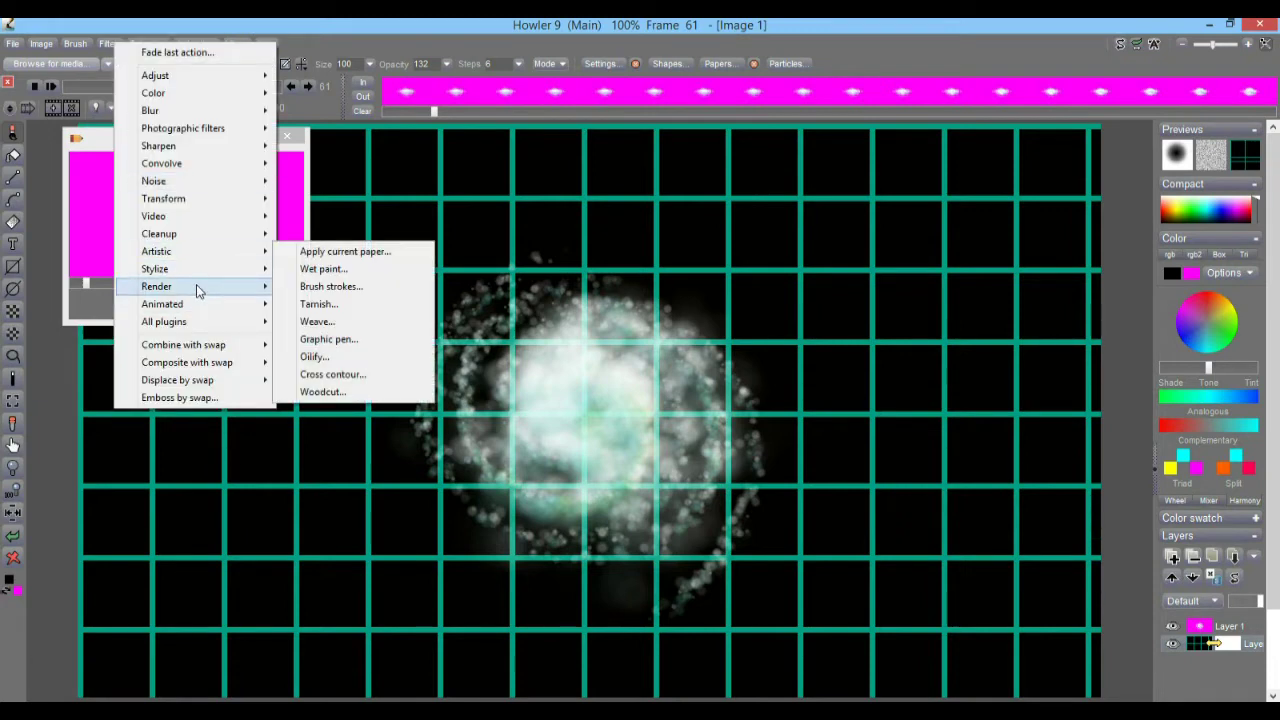
{"action": "mouse_move", "coordinate": [155, 268]}
{"action": "left_click", "coordinate": [330, 269]}
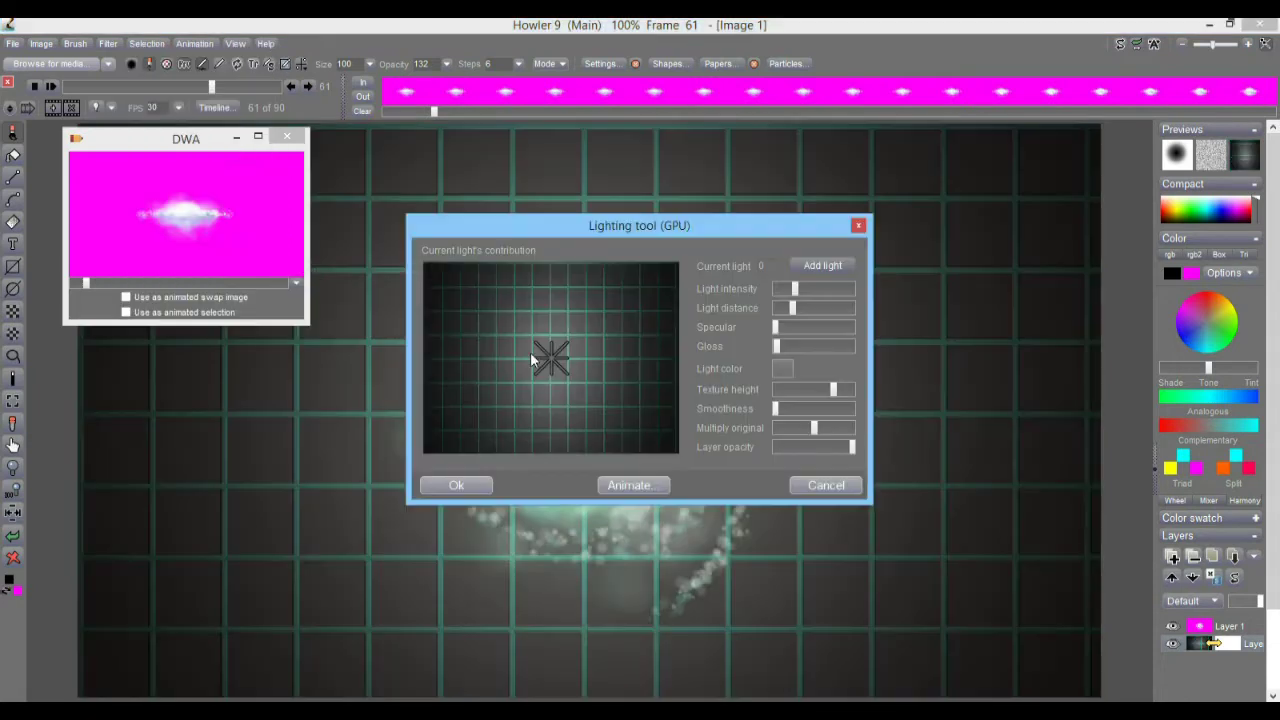
{"action": "mouse_move", "coordinate": [530, 266]}
{"action": "left_mouse_down"}
{"action": "mouse_move", "coordinate": [469, 307]}
{"action": "mouse_move", "coordinate": [486, 306]}
{"action": "left_mouse_up"}
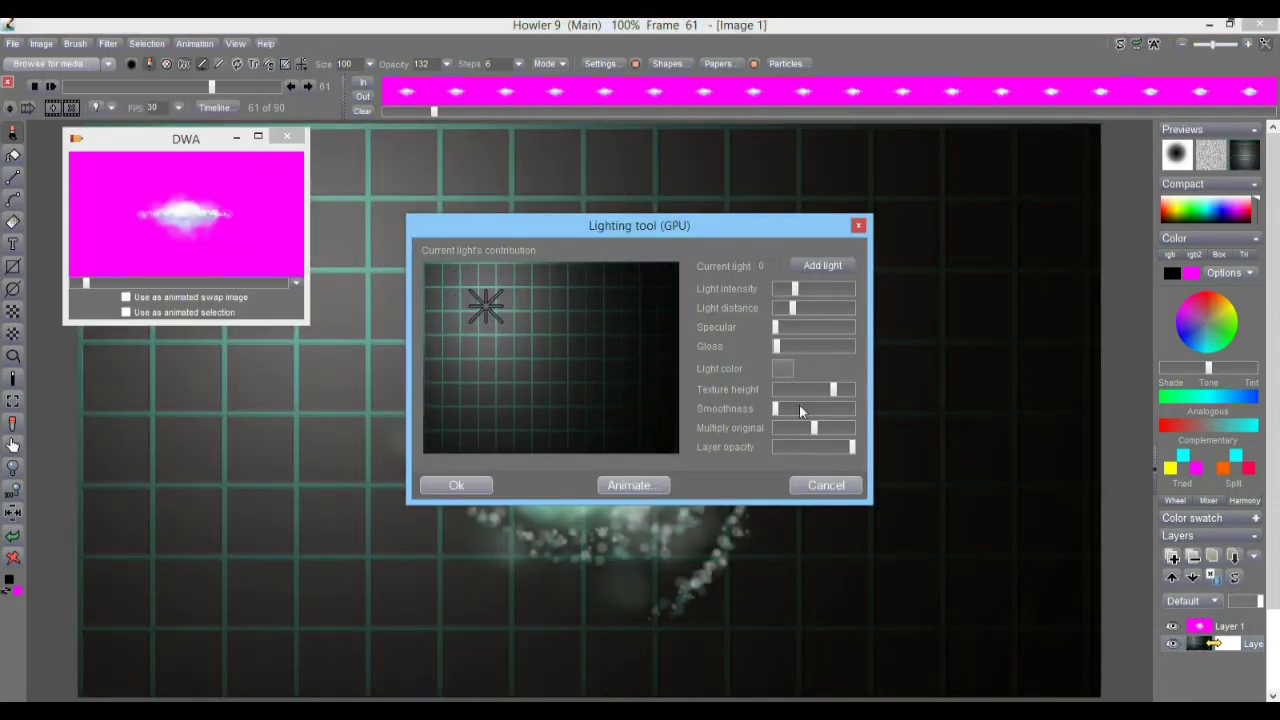
{"action": "left_click", "coordinate": [786, 369]}
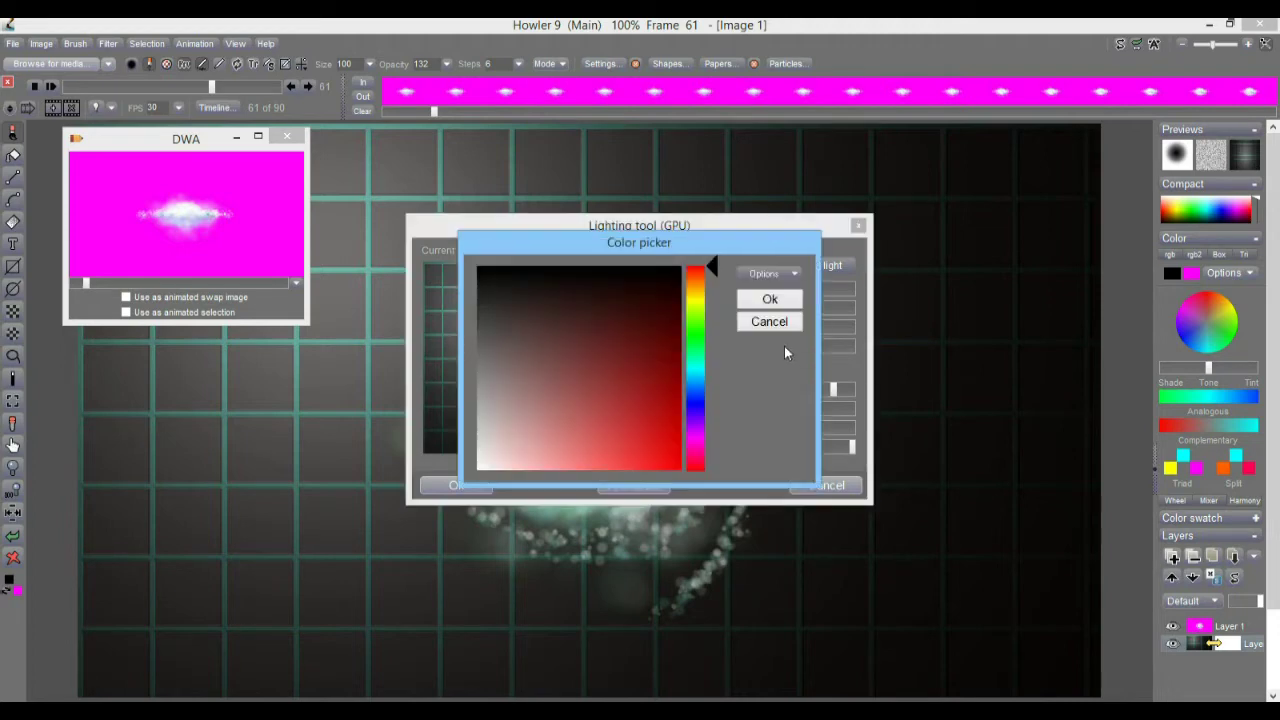
{"action": "left_click", "coordinate": [696, 366]}
{"action": "left_click", "coordinate": [561, 380]}
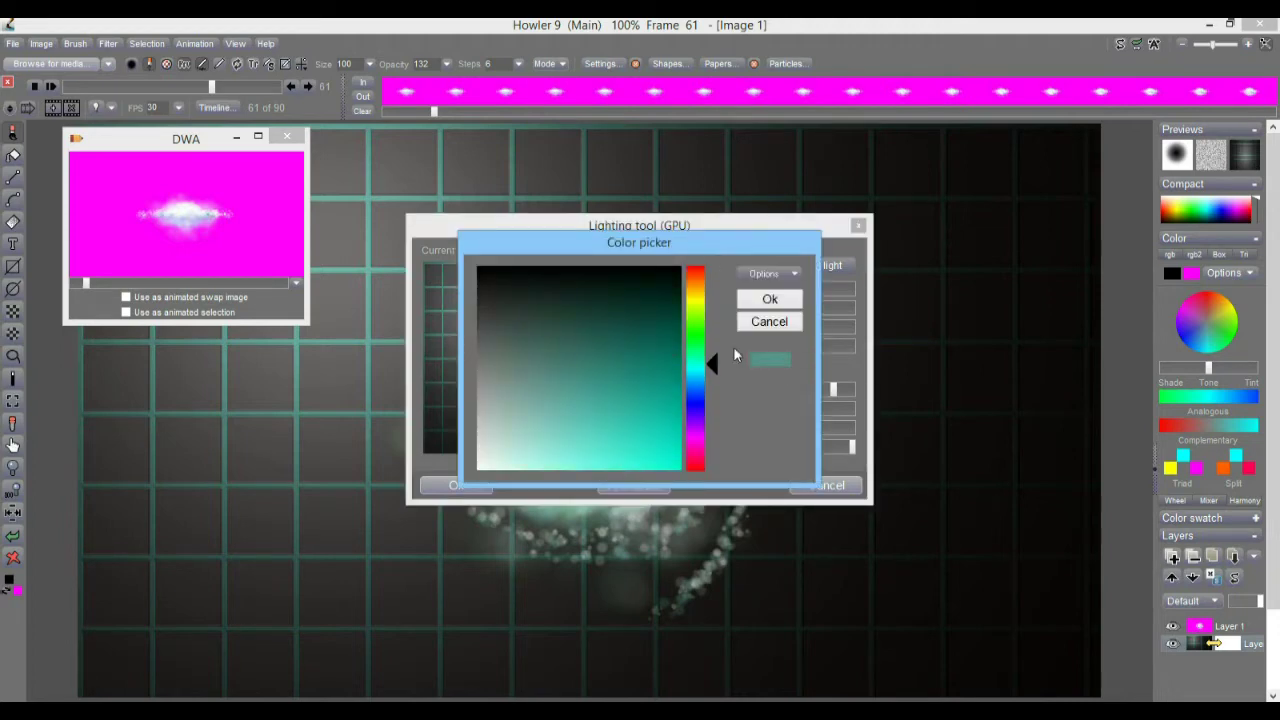
{"action": "left_click", "coordinate": [771, 302]}
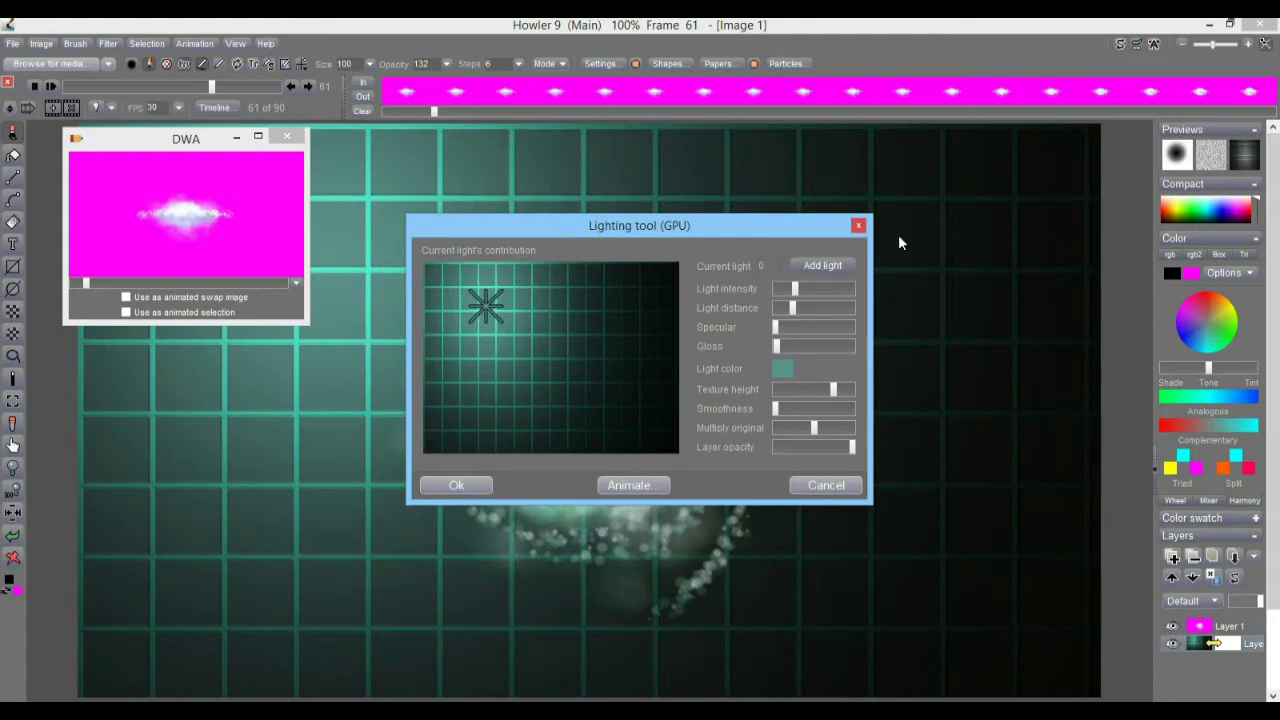
Refine the light's position, intensity, distance, specular, gloss, texture height and smoothness, set Multiply original to minimum, and apply the lighting to Layer 0.
{"action": "left_click_drag", "start_coordinate": [706, 228], "coordinate": [1028, 163]}
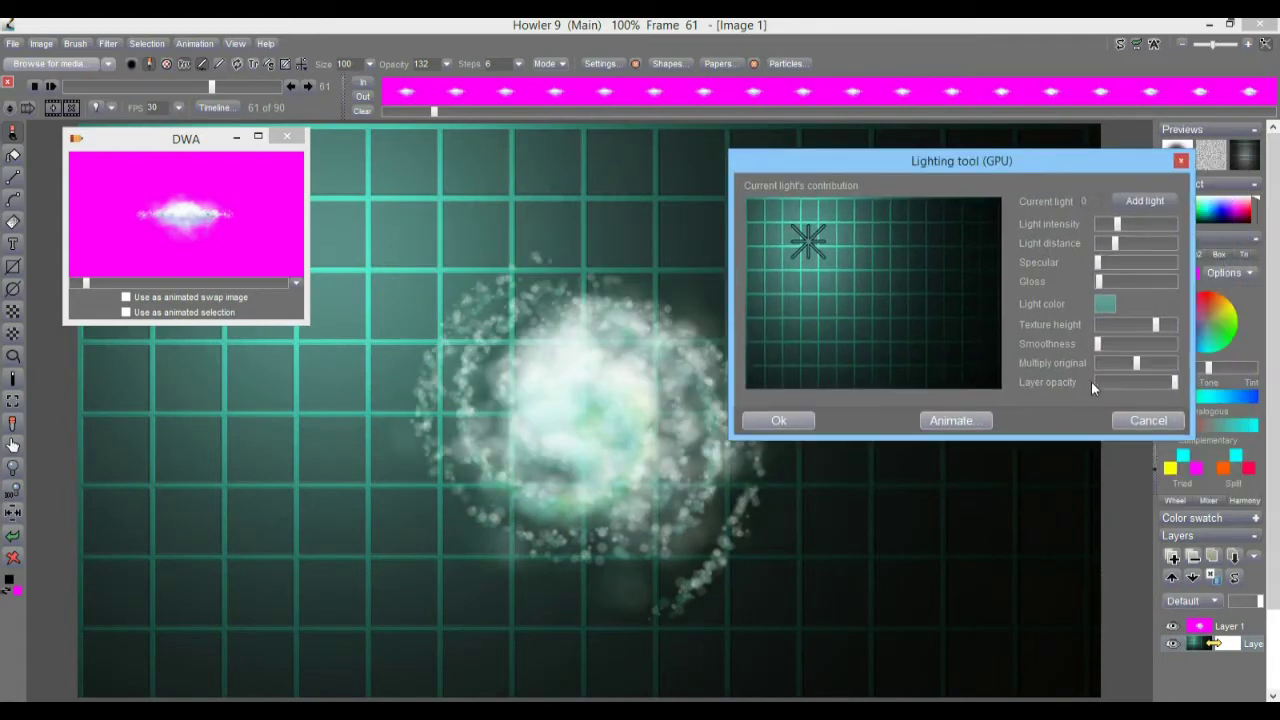
{"action": "left_click_drag", "start_coordinate": [808, 240], "coordinate": [796, 228]}
{"action": "mouse_move", "coordinate": [1115, 245]}
{"action": "left_mouse_down"}
{"action": "mouse_move", "coordinate": [1104, 248]}
{"action": "mouse_move", "coordinate": [1132, 226]}
{"action": "mouse_move", "coordinate": [1108, 242]}
{"action": "left_mouse_up"}
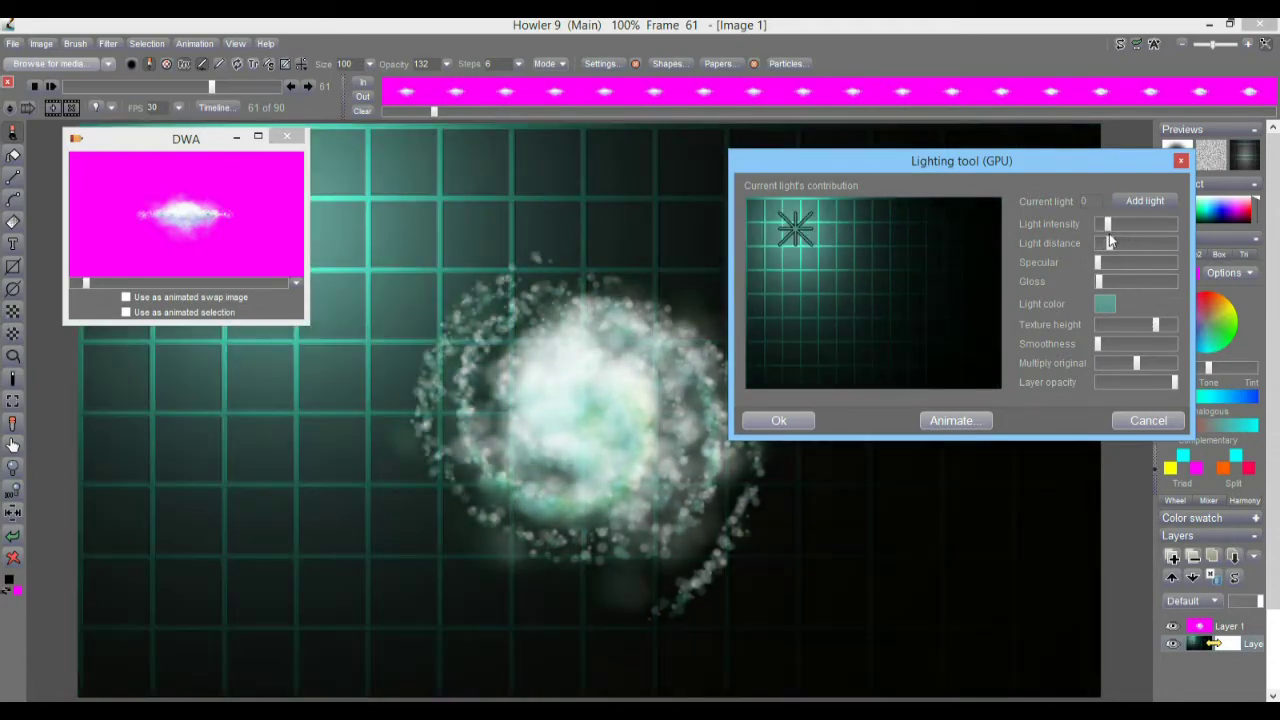
{"action": "left_click_drag", "start_coordinate": [1099, 262], "coordinate": [1107, 289]}
{"action": "left_click_drag", "start_coordinate": [1155, 325], "coordinate": [1104, 363]}
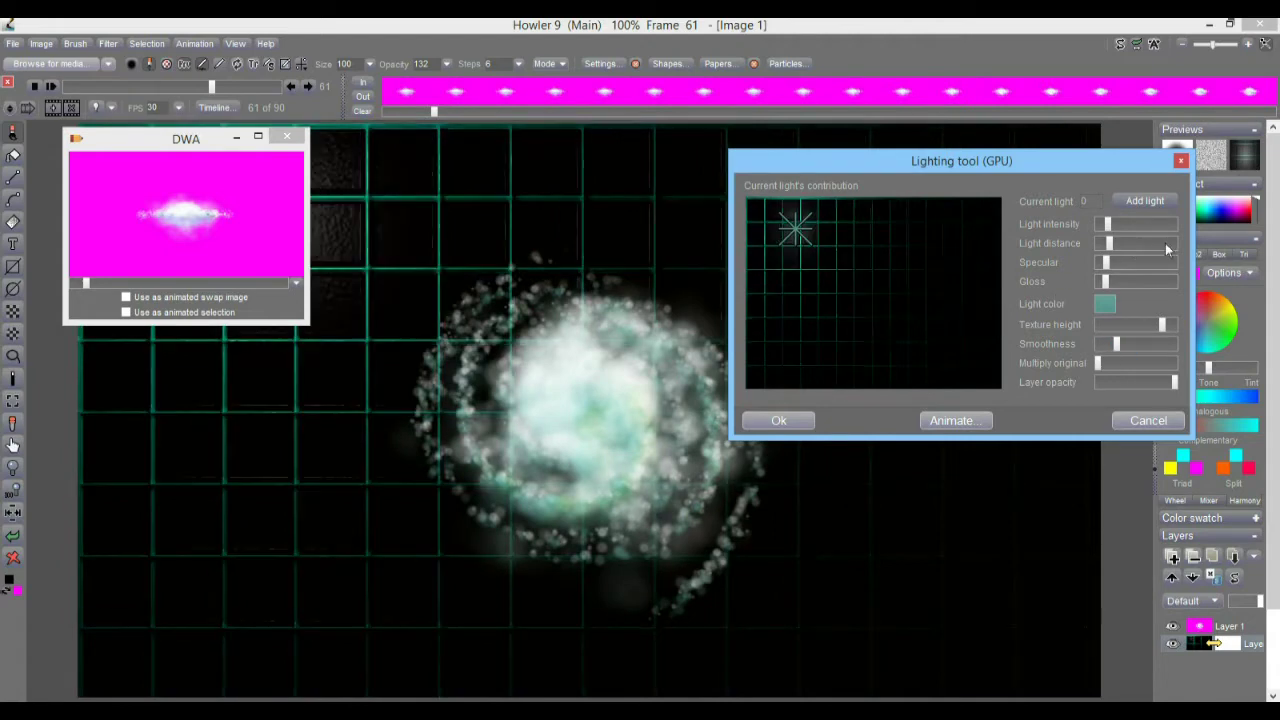
{"action": "left_click_drag", "start_coordinate": [1113, 224], "coordinate": [1125, 226]}
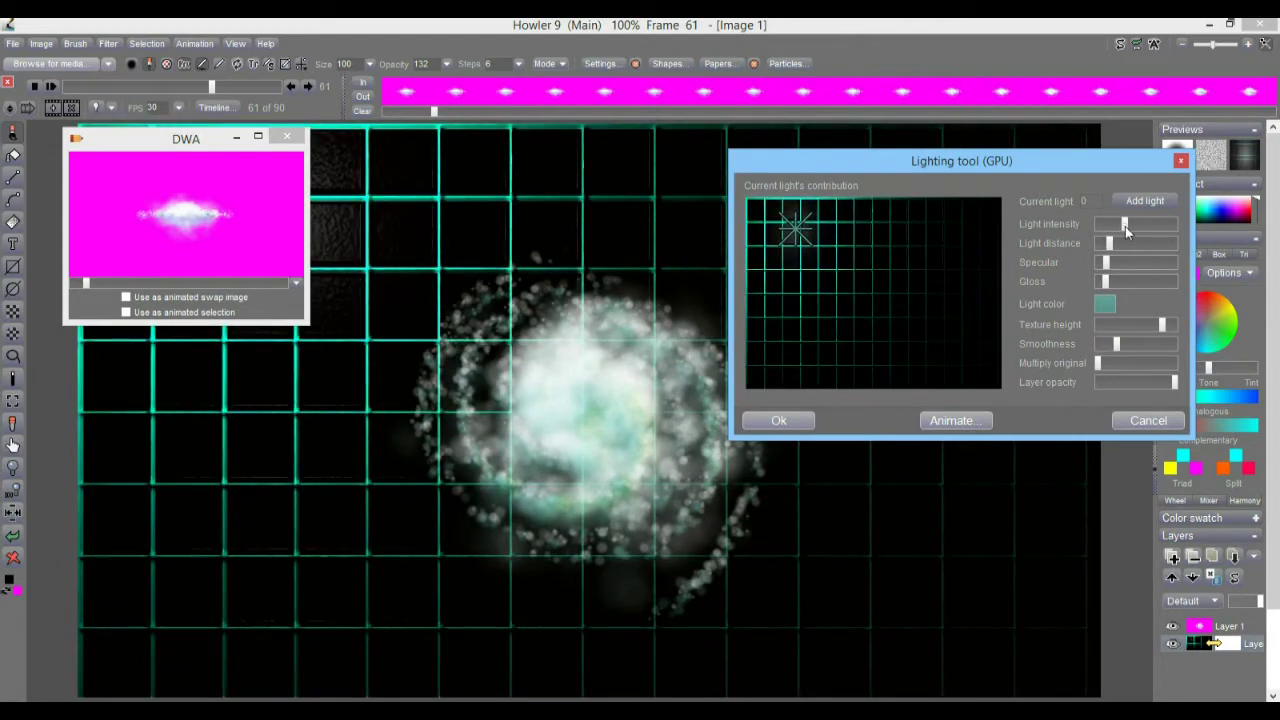
{"action": "mouse_move", "coordinate": [1026, 163]}
{"action": "left_mouse_down"}
{"action": "mouse_move", "coordinate": [1216, 637]}
{"action": "mouse_move", "coordinate": [1013, 182]}
{"action": "left_mouse_up"}
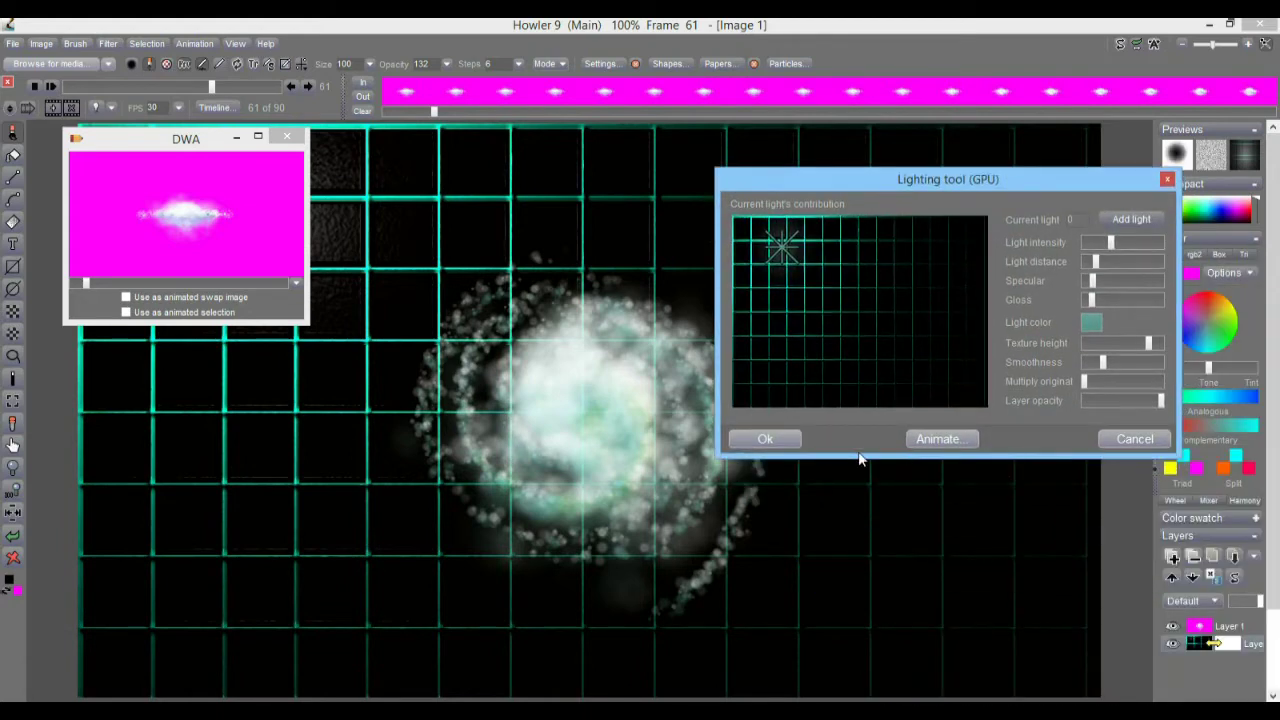
{"action": "left_click", "coordinate": [783, 439]}
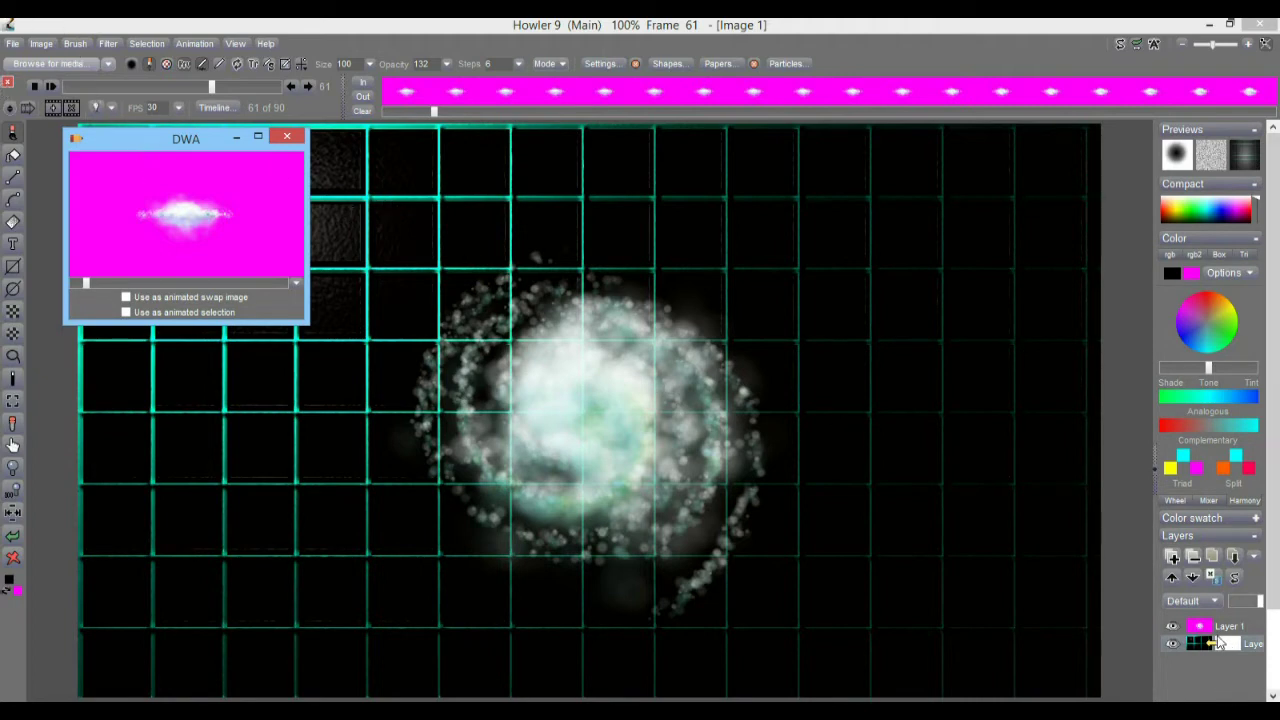
Hide Layer 0 and scrub the animation through frame 12 to frame 72.
{"action": "left_click", "coordinate": [1174, 645]}
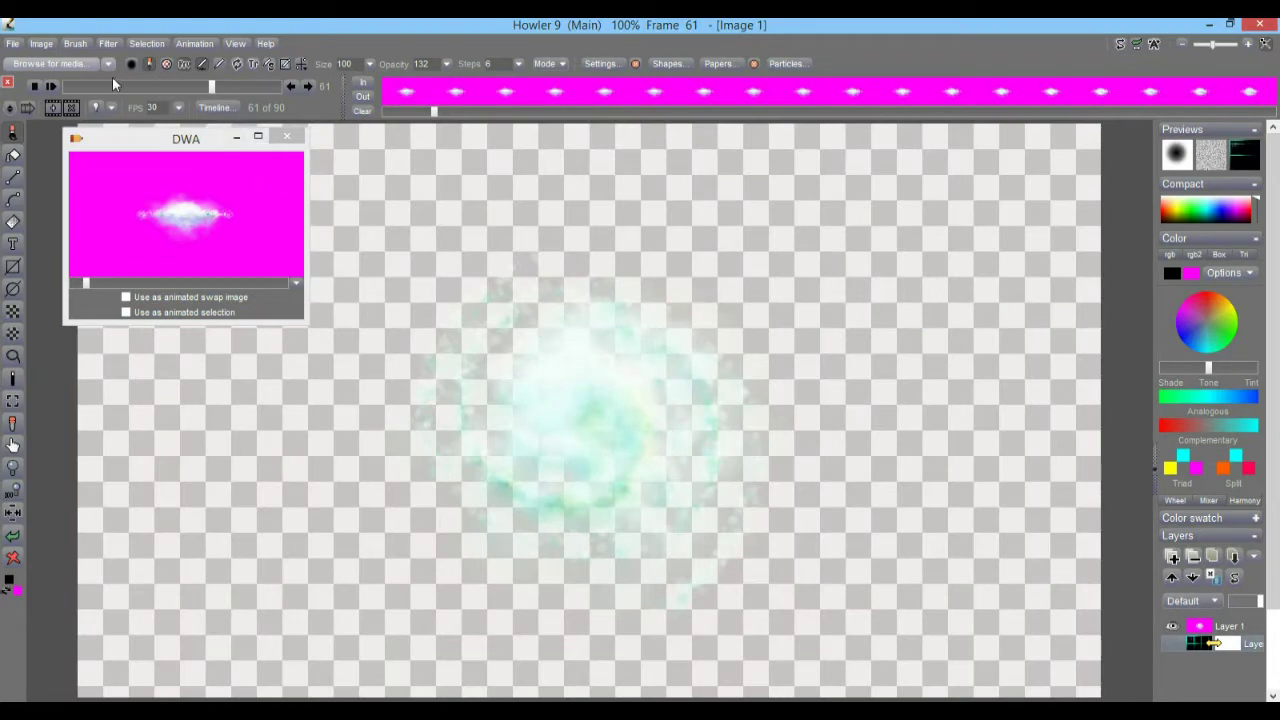
{"action": "mouse_move", "coordinate": [94, 82]}
{"action": "left_mouse_down"}
{"action": "mouse_move", "coordinate": [167, 87]}
{"action": "mouse_move", "coordinate": [110, 85]}
{"action": "left_mouse_up"}
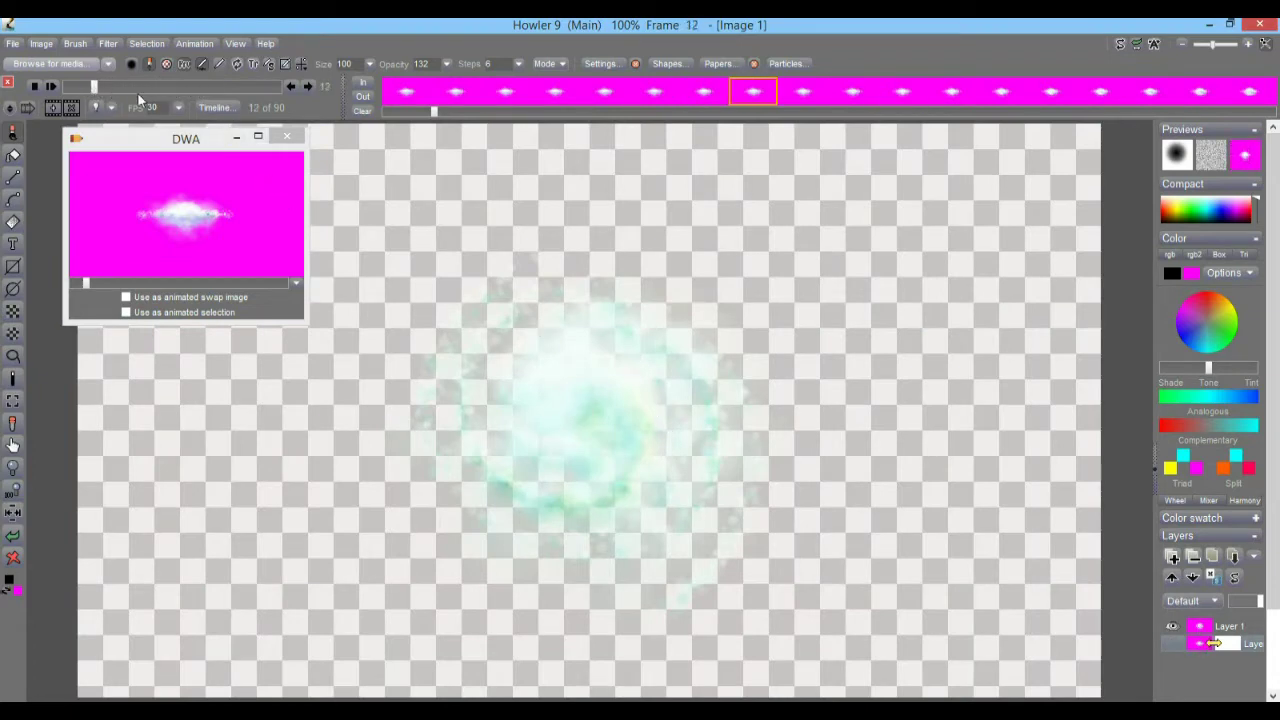
{"action": "left_click", "coordinate": [238, 86]}
Show Layer 0 to inspect its content, hide it again, and undo its changes back to the plain black background.
{"action": "left_click", "coordinate": [1173, 645]}
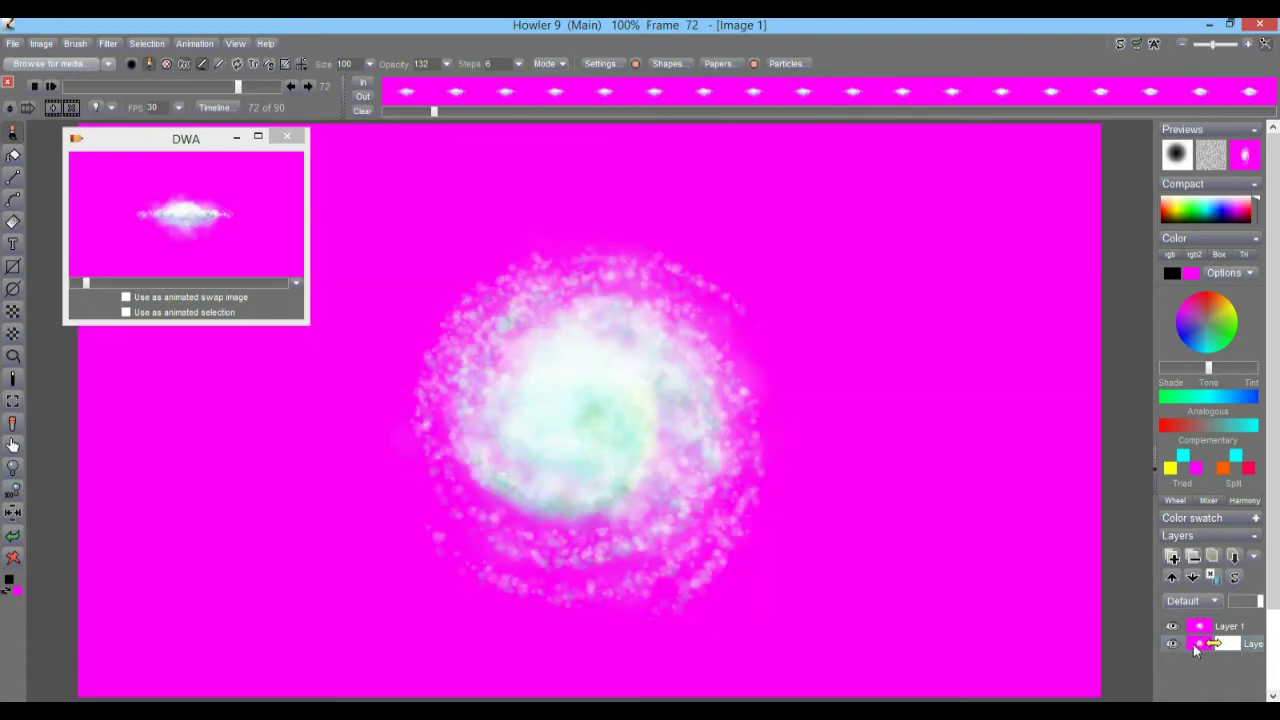
{"action": "left_click", "coordinate": [1173, 643]}
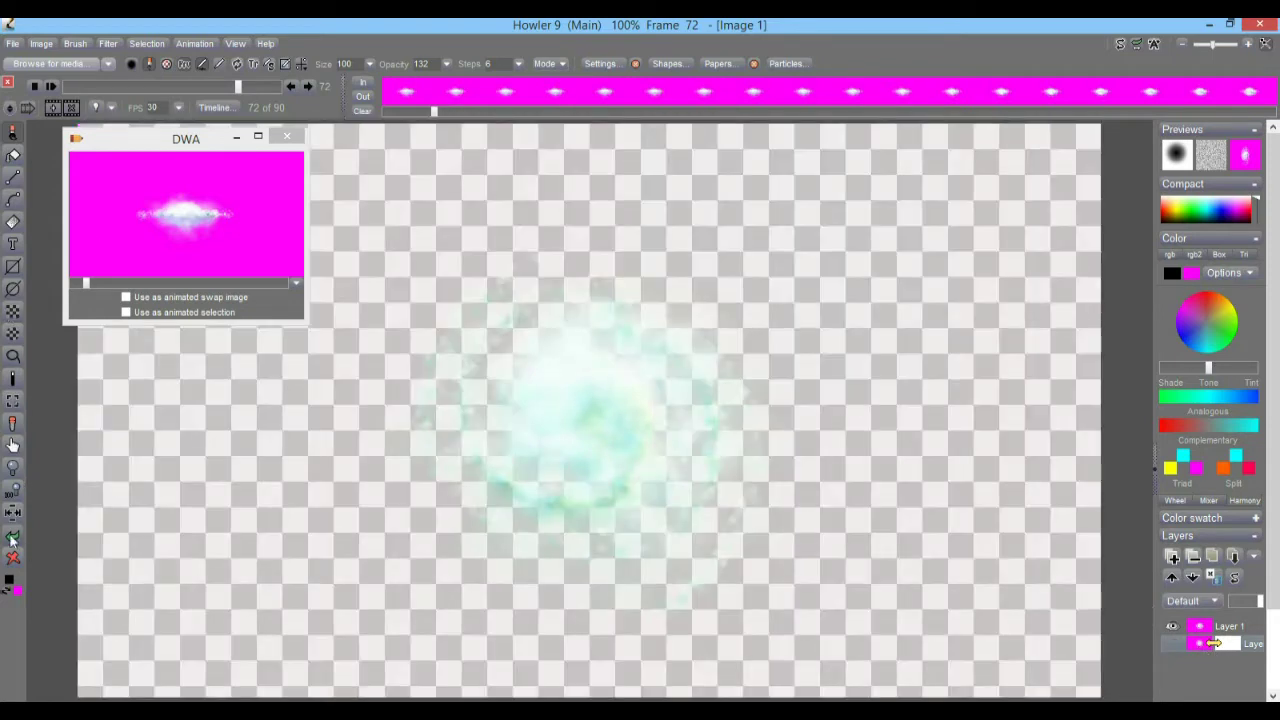
{"action": "left_click", "coordinate": [1213, 643]}
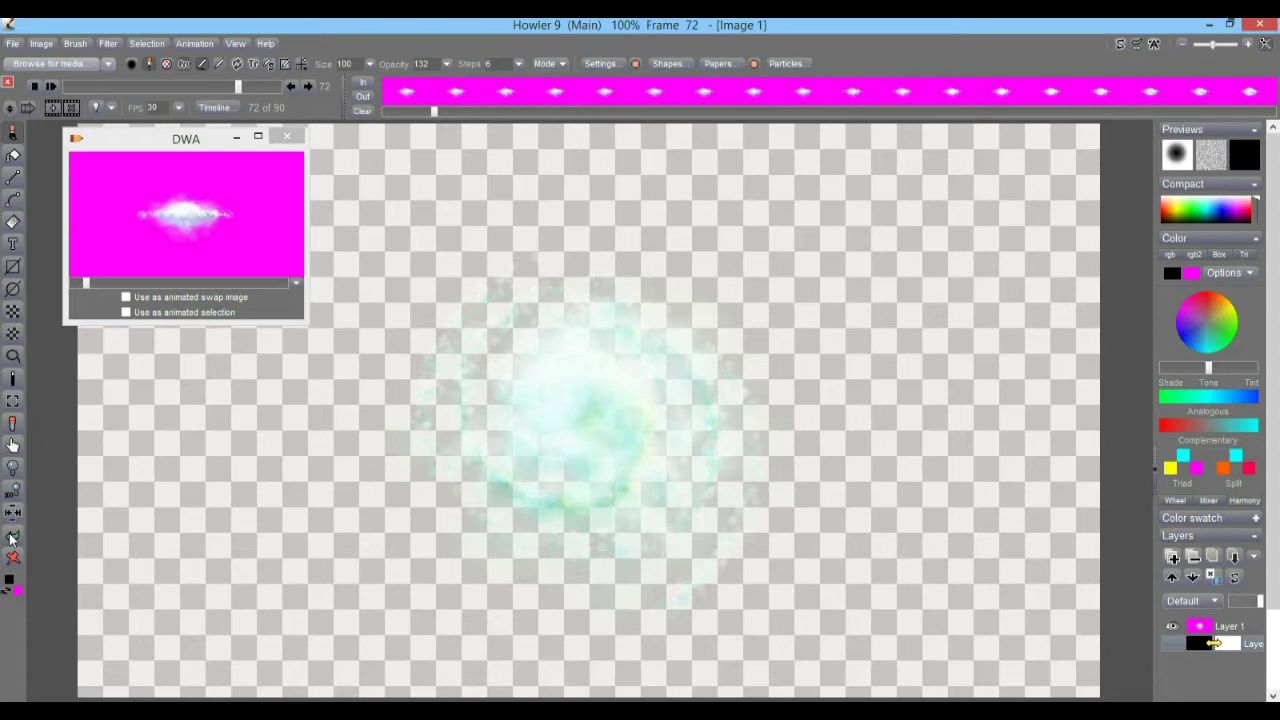
Show Layer 0 again and clear its contents to black.
{"action": "left_click", "coordinate": [1213, 643]}
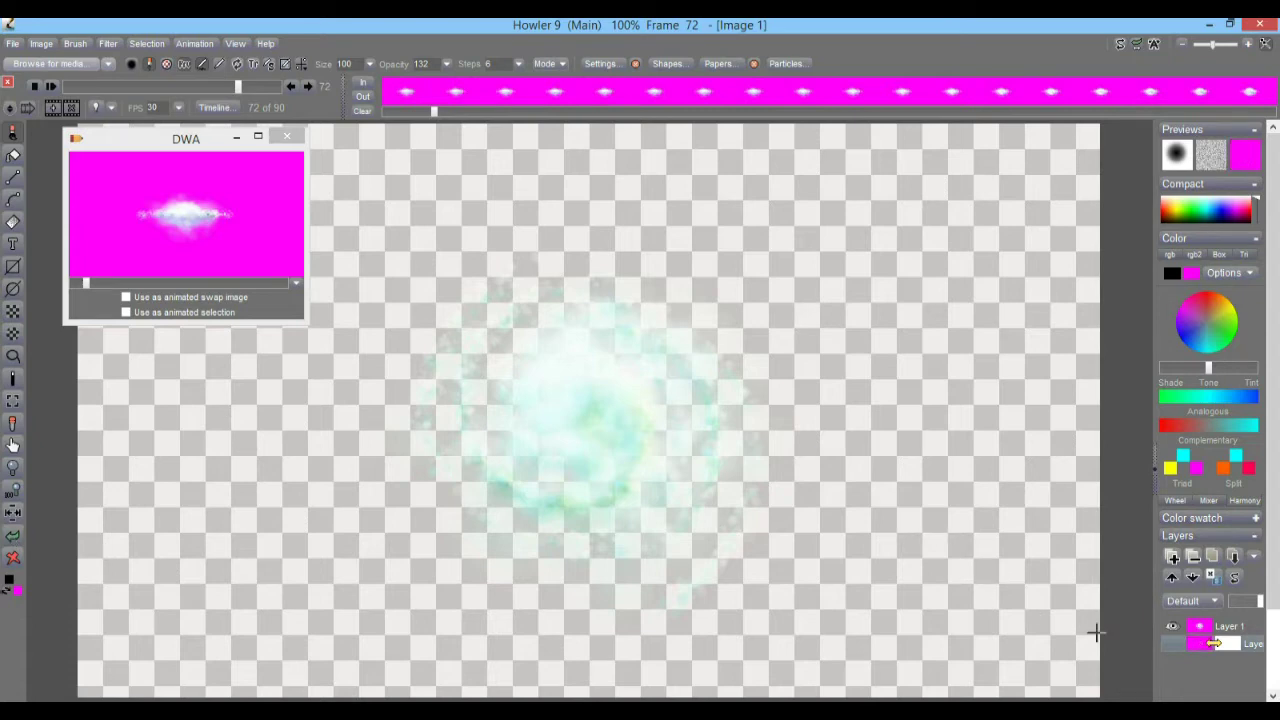
{"action": "left_click", "coordinate": [1172, 644]}
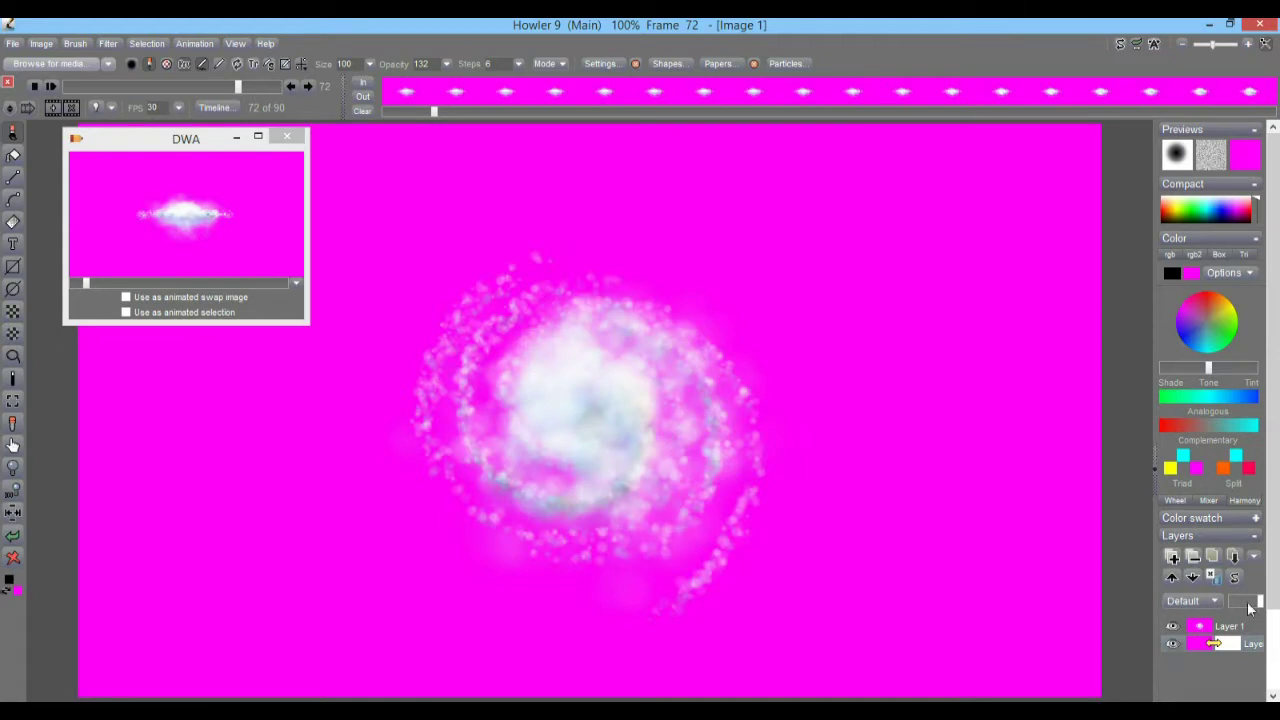
{"action": "left_click_drag", "start_coordinate": [1216, 643], "coordinate": [1206, 626]}
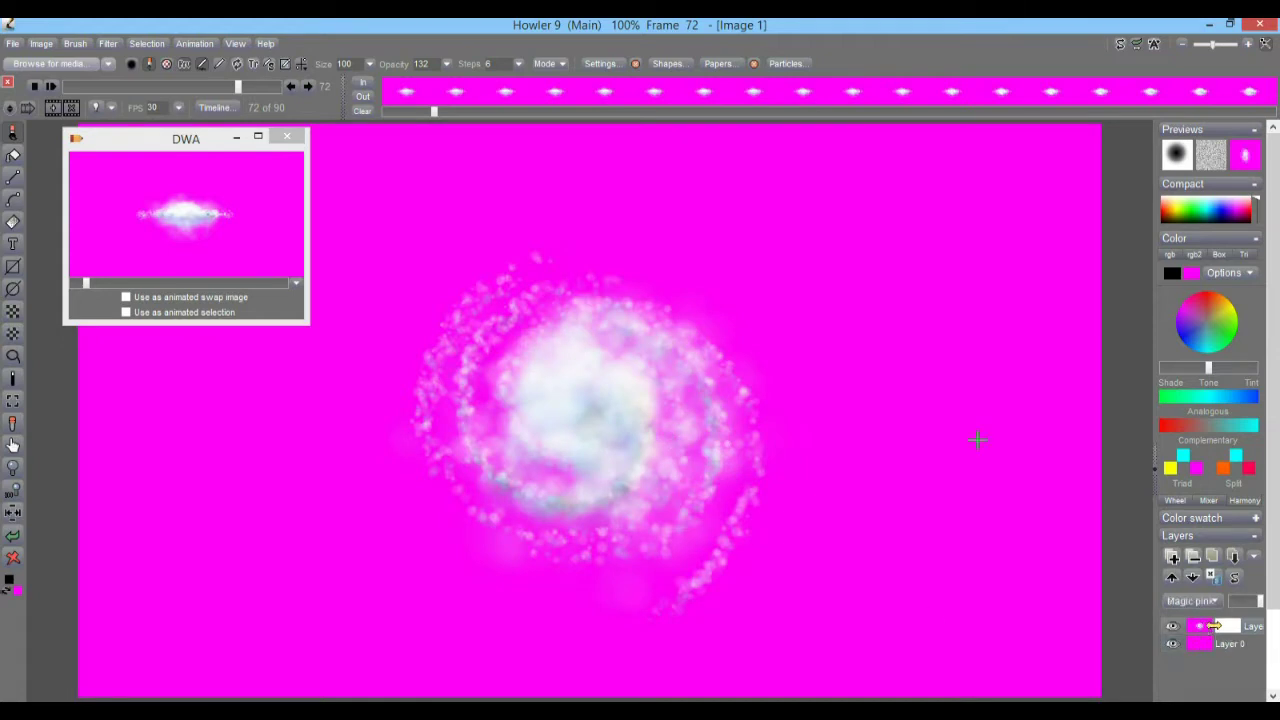
{"action": "left_click", "coordinate": [1209, 644]}
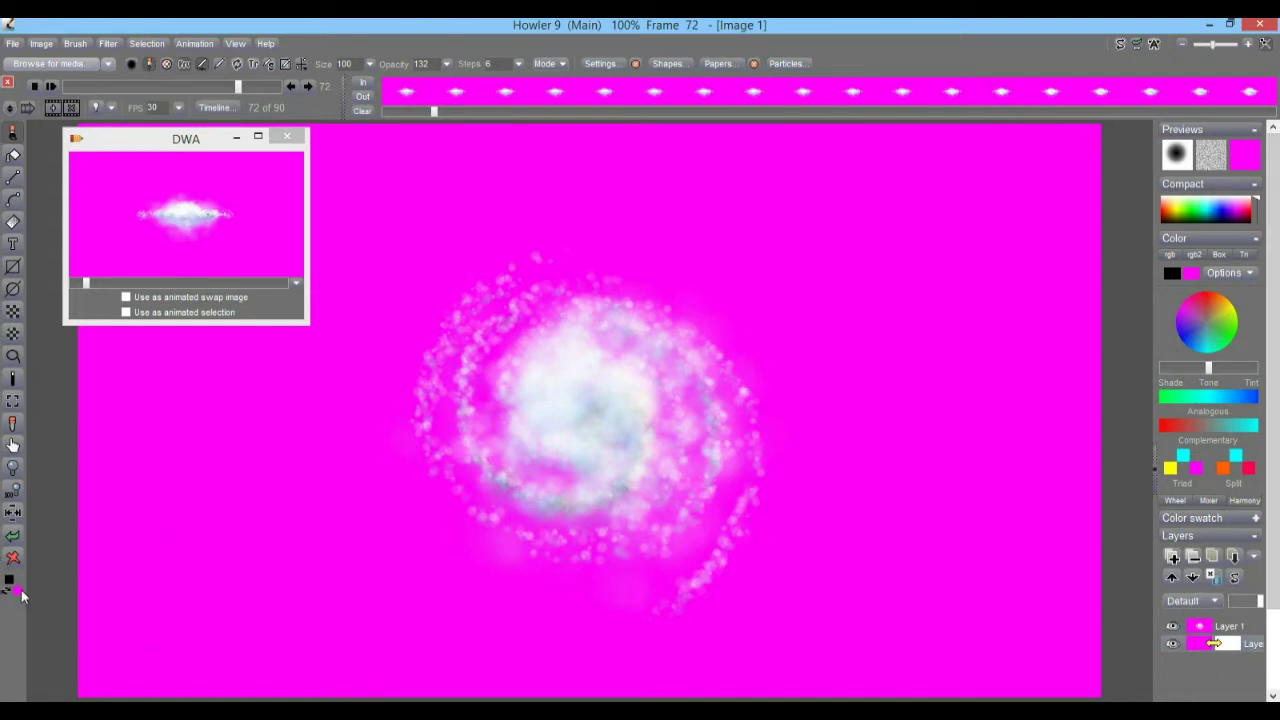
{"action": "left_click", "coordinate": [12, 557]}
{"action": "left_click", "coordinate": [106, 617]}
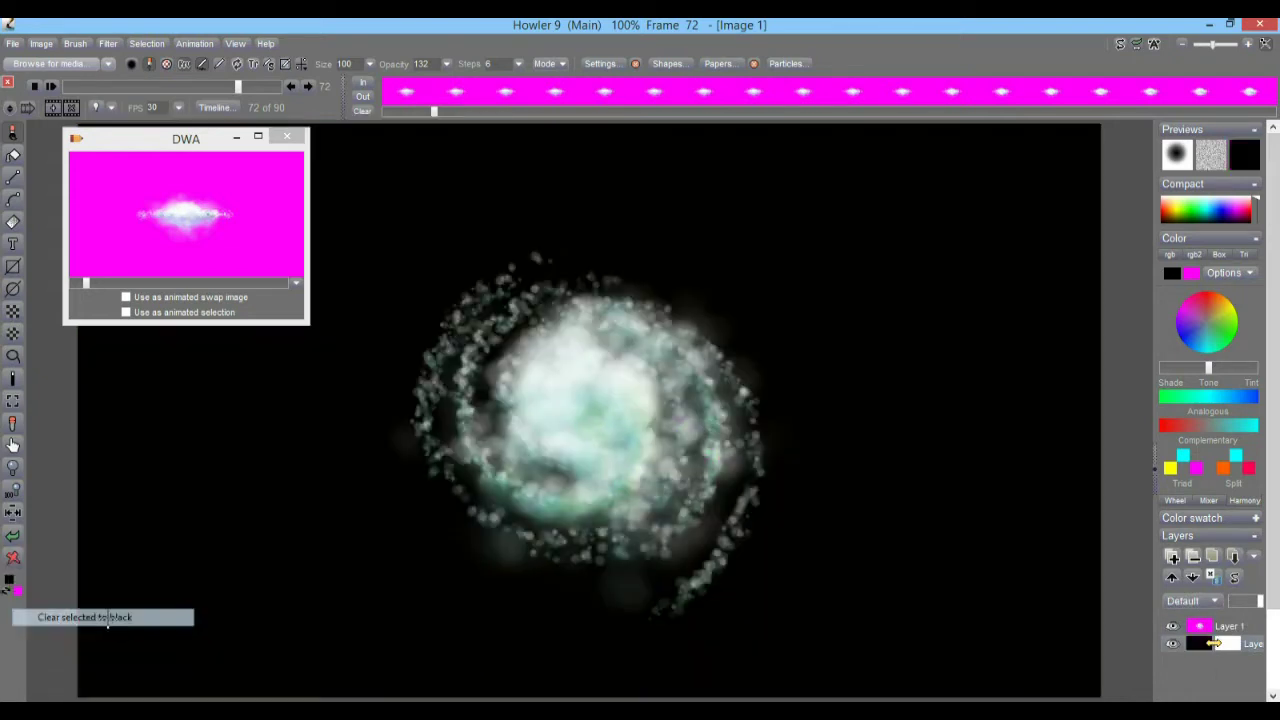
Render a teal grid on Layer 0 with grid size 90 and thickness 7.
{"action": "left_click", "coordinate": [109, 44]}
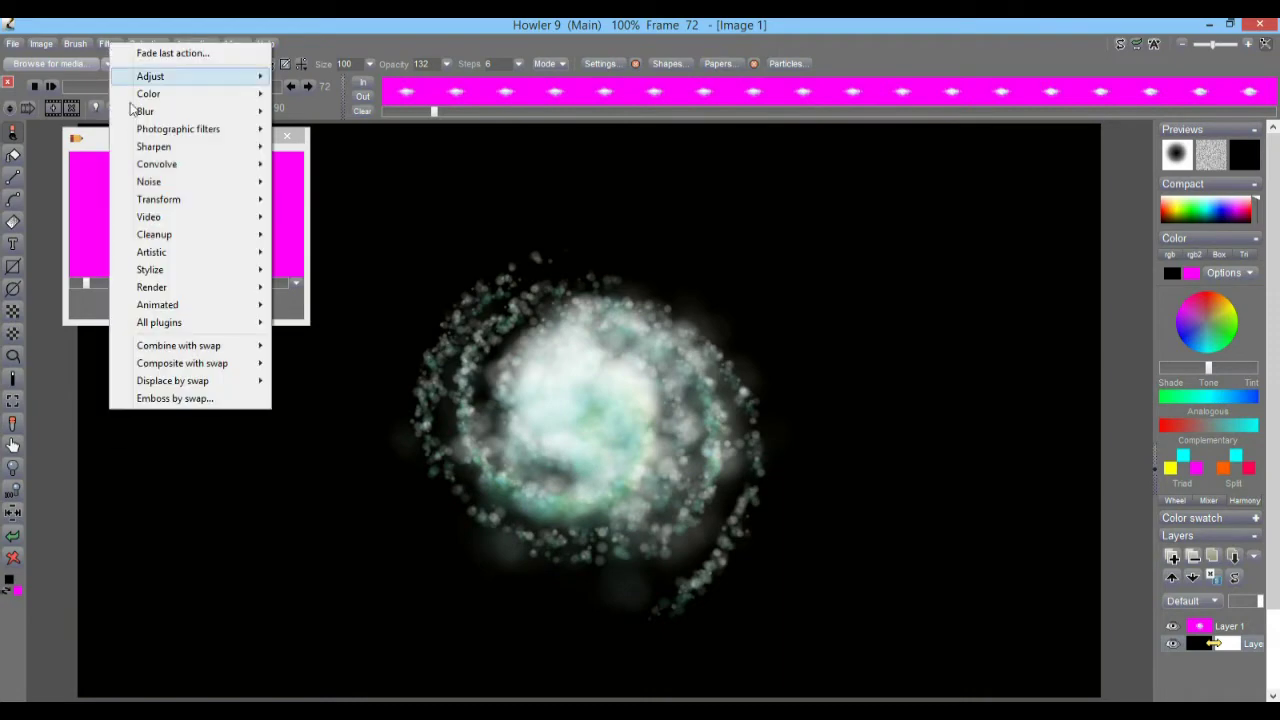
{"action": "mouse_move", "coordinate": [170, 290]}
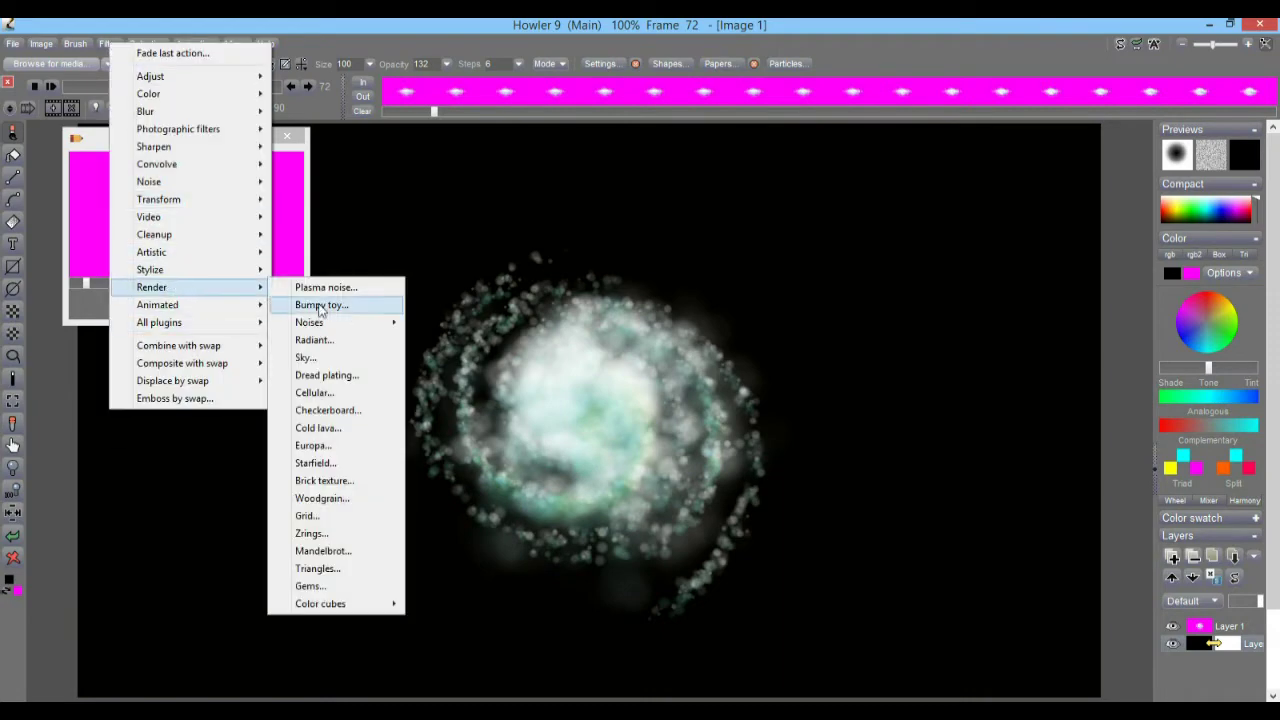
{"action": "left_click", "coordinate": [331, 522]}
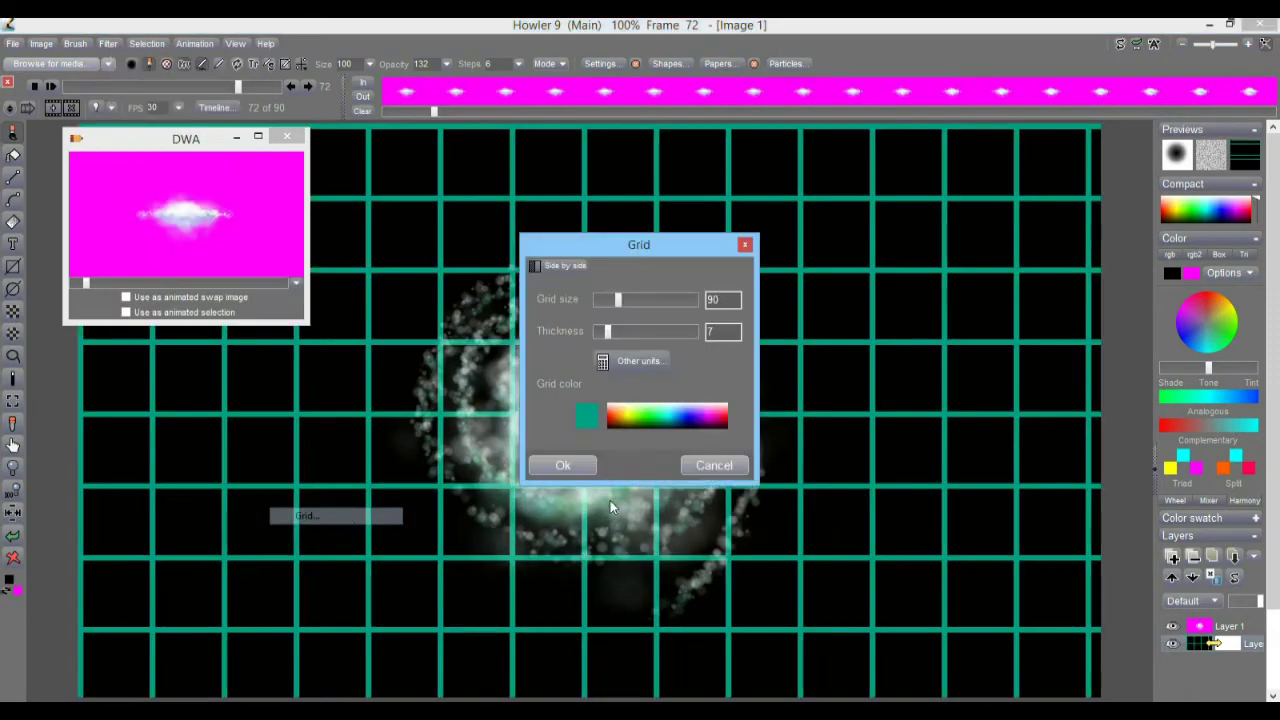
{"action": "left_click", "coordinate": [566, 461]}
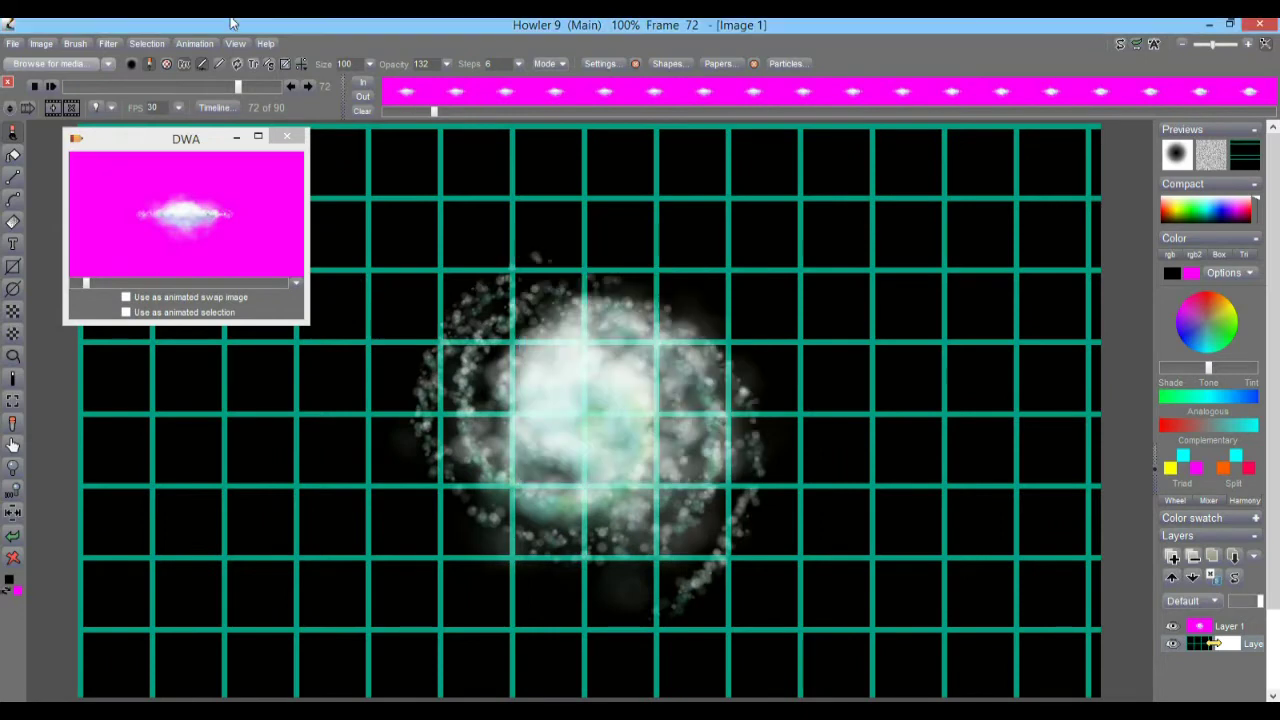
Apply the Lighting tool to the Layer 0 grid with reduced light intensity, light distance and Multiply original, and slightly raised smoothness.
{"action": "left_click", "coordinate": [102, 45]}
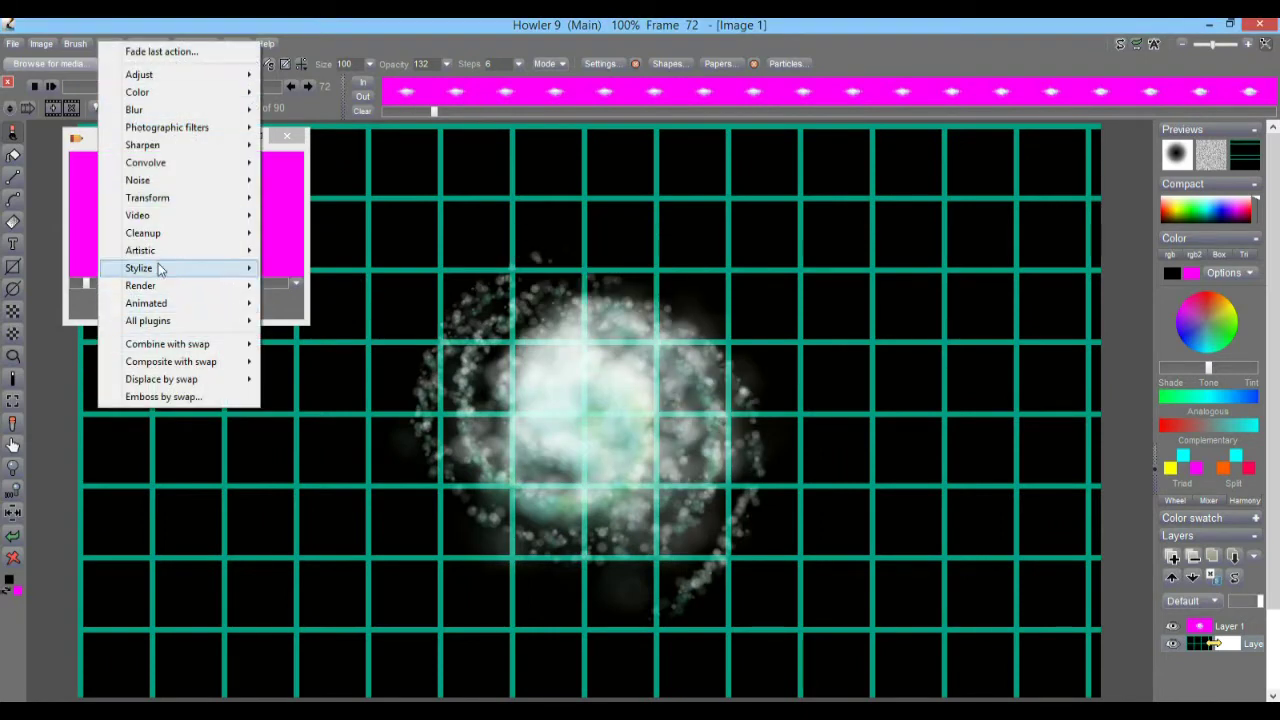
{"action": "mouse_move", "coordinate": [178, 199]}
{"action": "mouse_move", "coordinate": [172, 268]}
{"action": "left_click", "coordinate": [314, 268]}
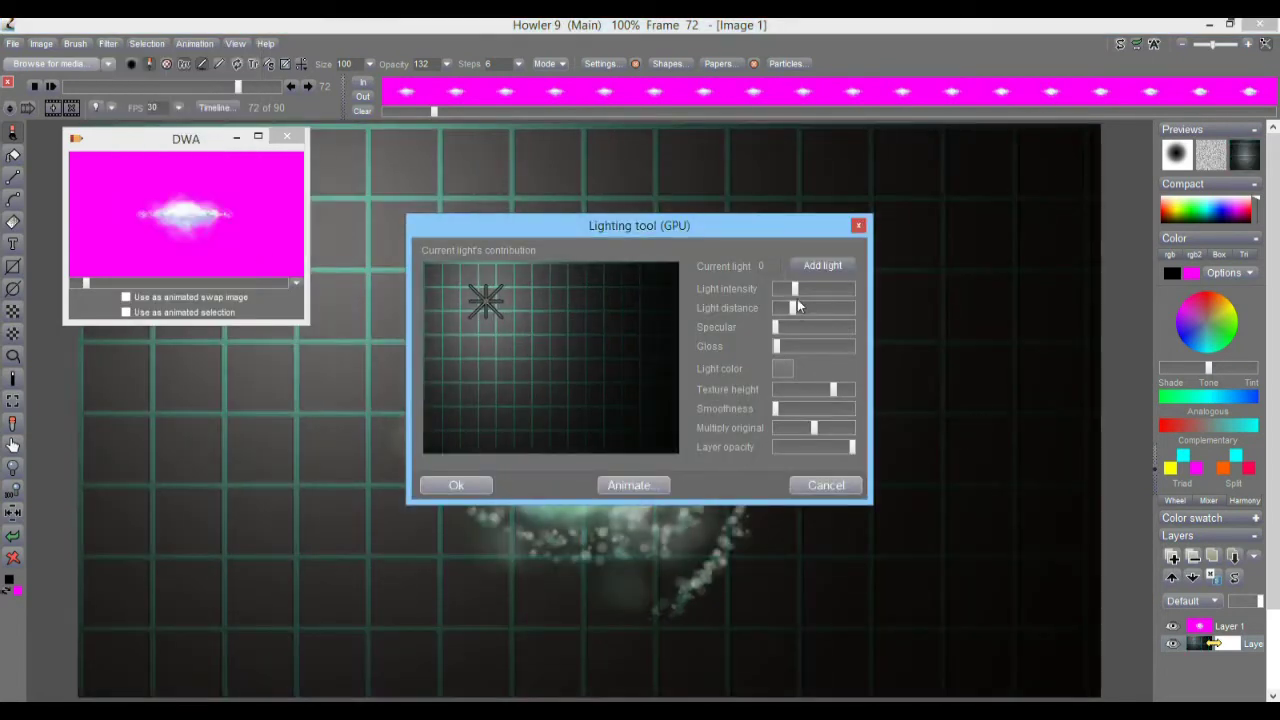
{"action": "left_click_drag", "start_coordinate": [795, 290], "coordinate": [786, 311]}
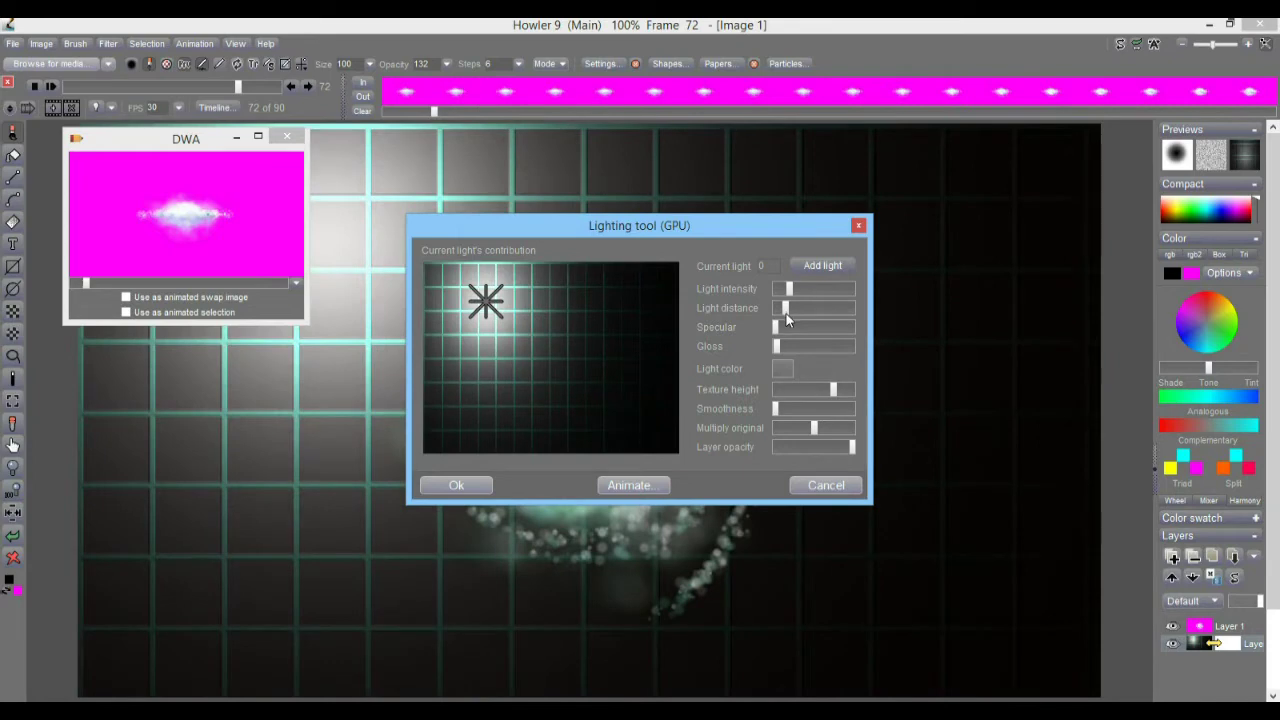
{"action": "mouse_move", "coordinate": [813, 427]}
{"action": "left_mouse_down"}
{"action": "mouse_move", "coordinate": [787, 430]}
{"action": "mouse_move", "coordinate": [799, 406]}
{"action": "left_mouse_up"}
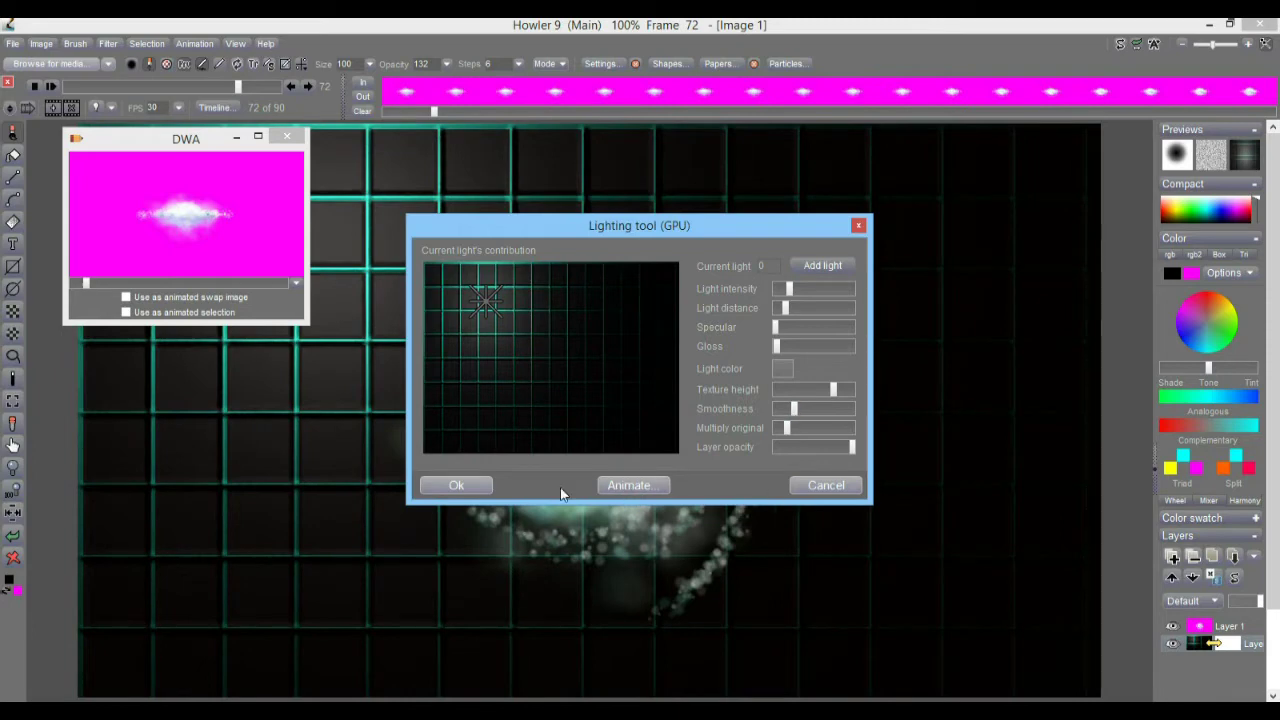
{"action": "left_click", "coordinate": [453, 485]}
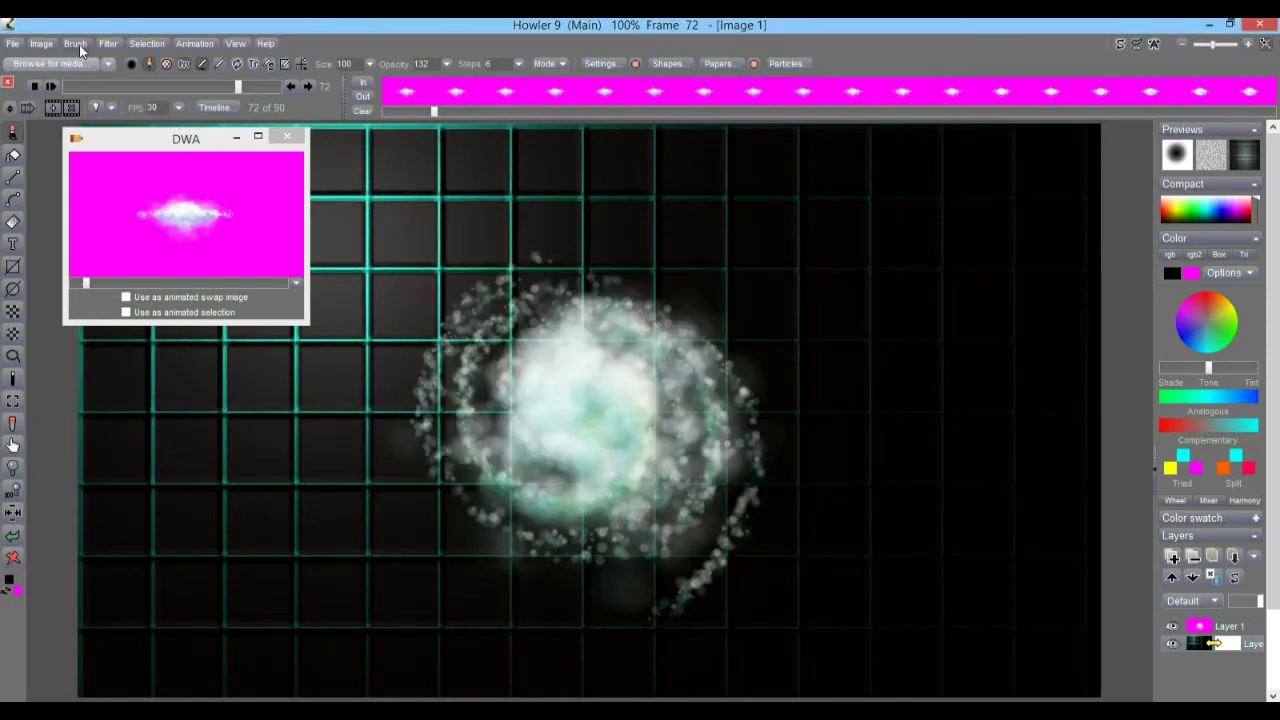
Store a copy of the lit grid image, and shrink and reposition its thumbnail window in the canvas's lower-left area.
{"action": "left_click", "coordinate": [43, 44]}
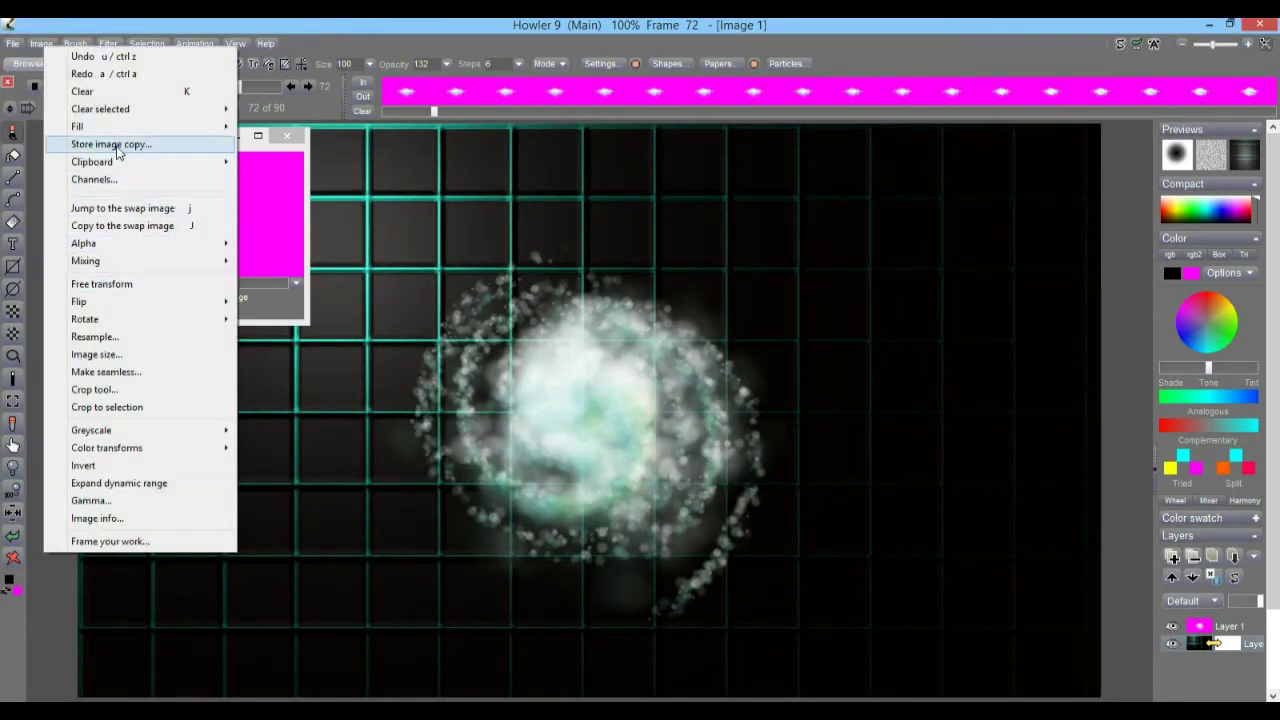
{"action": "left_click", "coordinate": [111, 144]}
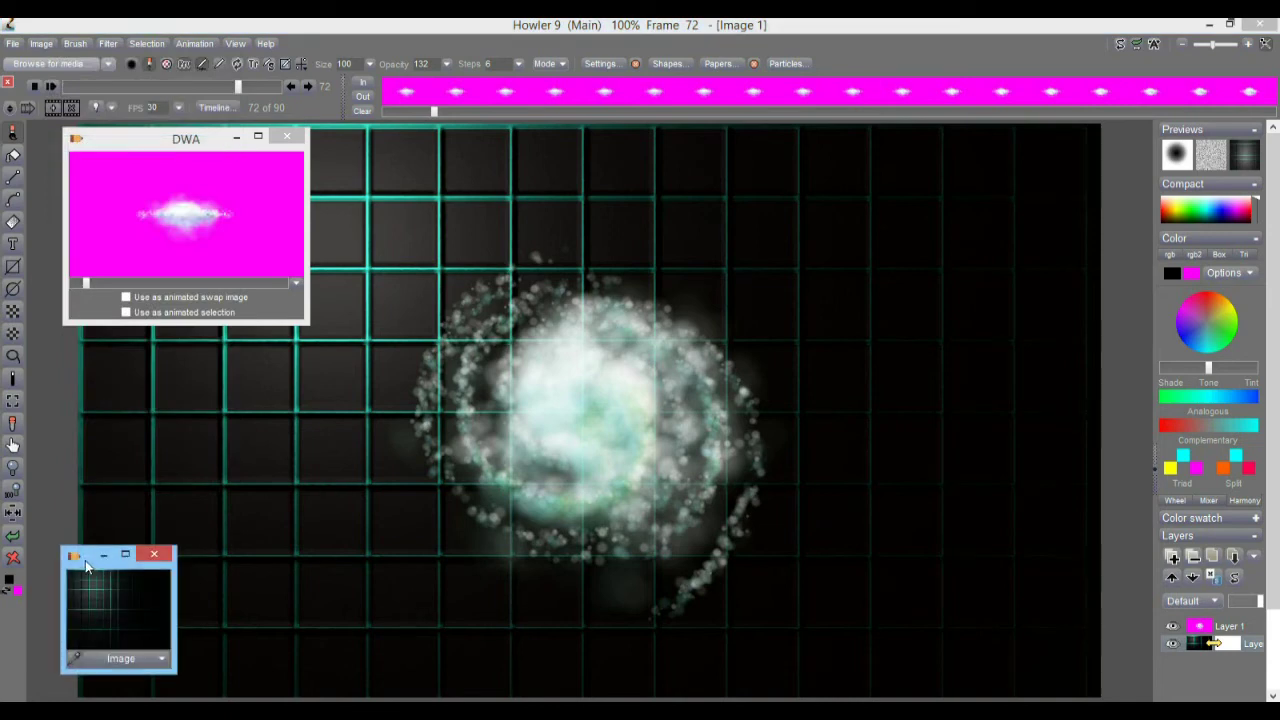
{"action": "left_click_drag", "start_coordinate": [86, 565], "coordinate": [89, 418]}
{"action": "left_click_drag", "start_coordinate": [168, 528], "coordinate": [156, 494]}
{"action": "left_click_drag", "start_coordinate": [72, 412], "coordinate": [76, 576]}
Scrub to frame 61, select Layer 1, and return to frame 72 to delete that frame from the animation.
{"action": "left_click_drag", "start_coordinate": [177, 89], "coordinate": [212, 89]}
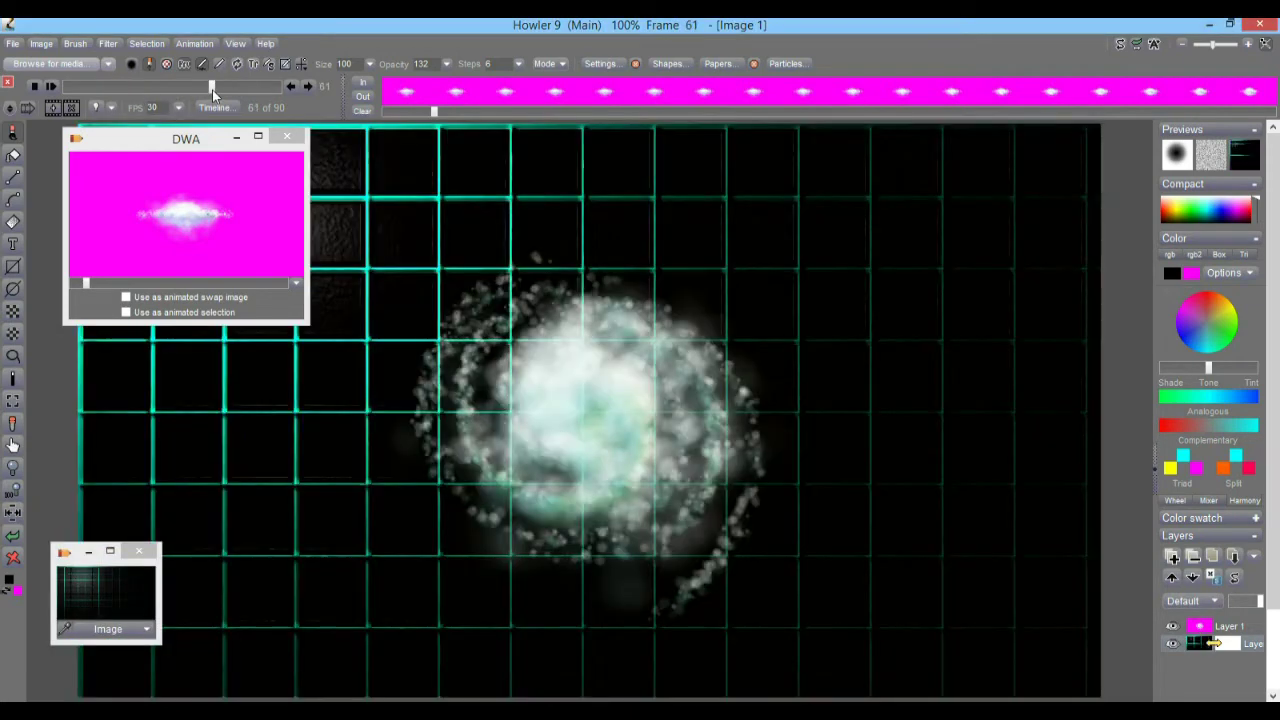
{"action": "left_click", "coordinate": [1198, 626]}
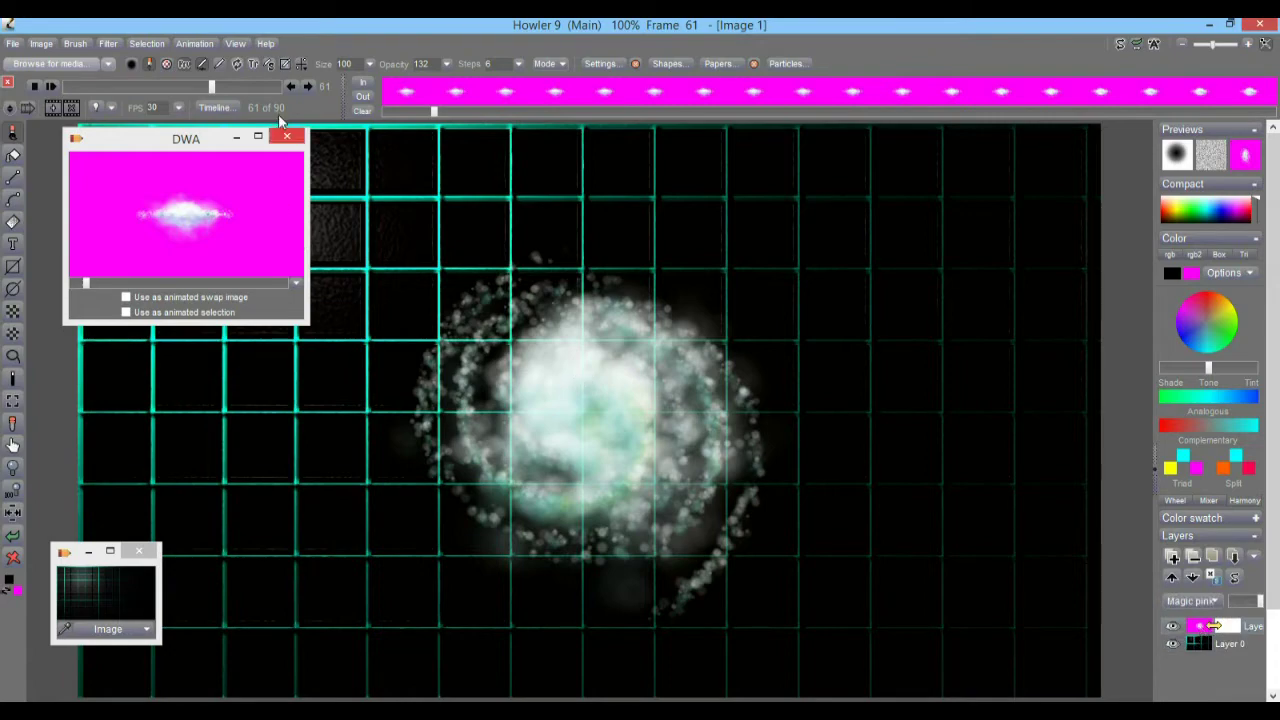
{"action": "left_click_drag", "start_coordinate": [210, 87], "coordinate": [238, 90]}
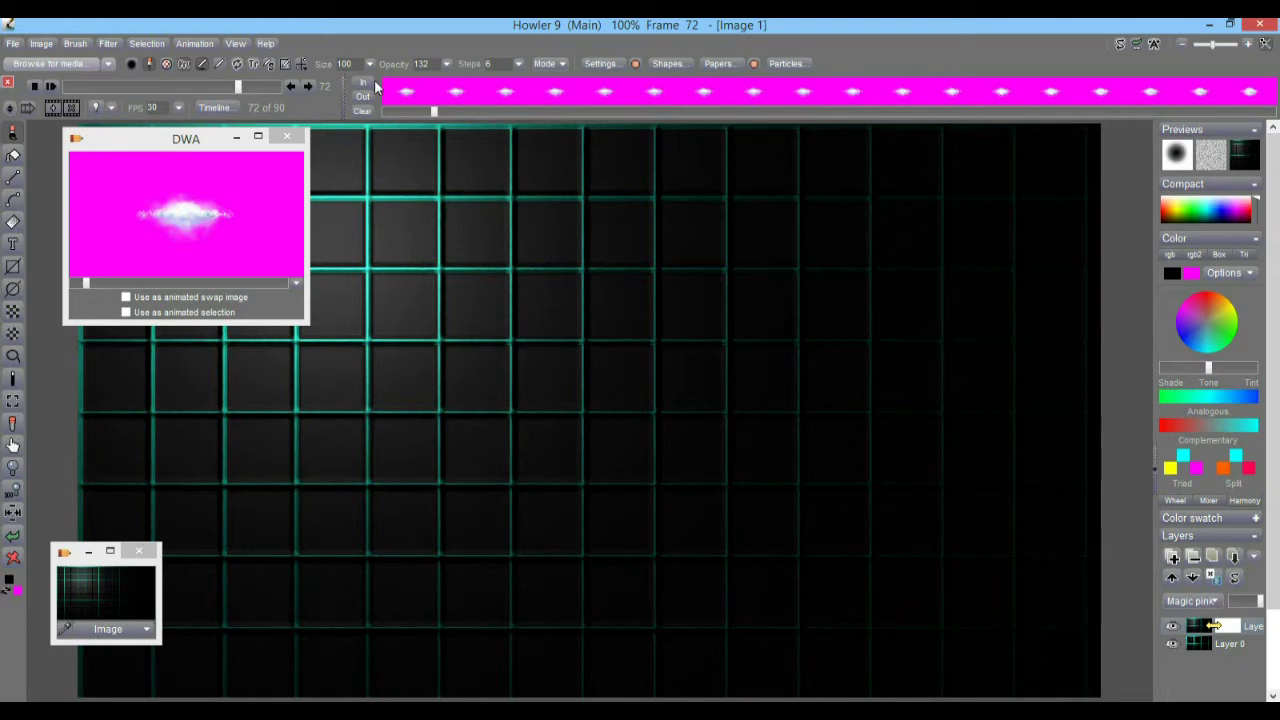
{"action": "left_click", "coordinate": [74, 107]}
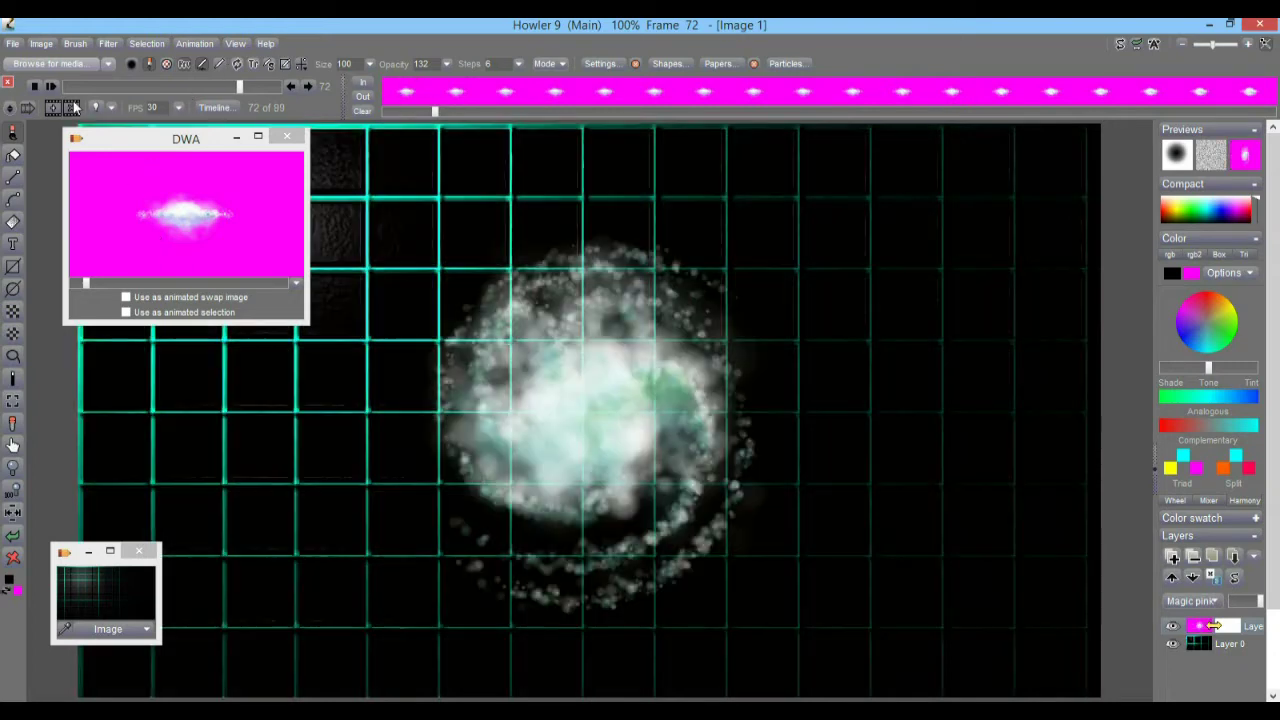
Rewind to frame 0 and play the galaxy animation over the grid background.
{"action": "left_click_drag", "start_coordinate": [234, 87], "coordinate": [63, 99]}
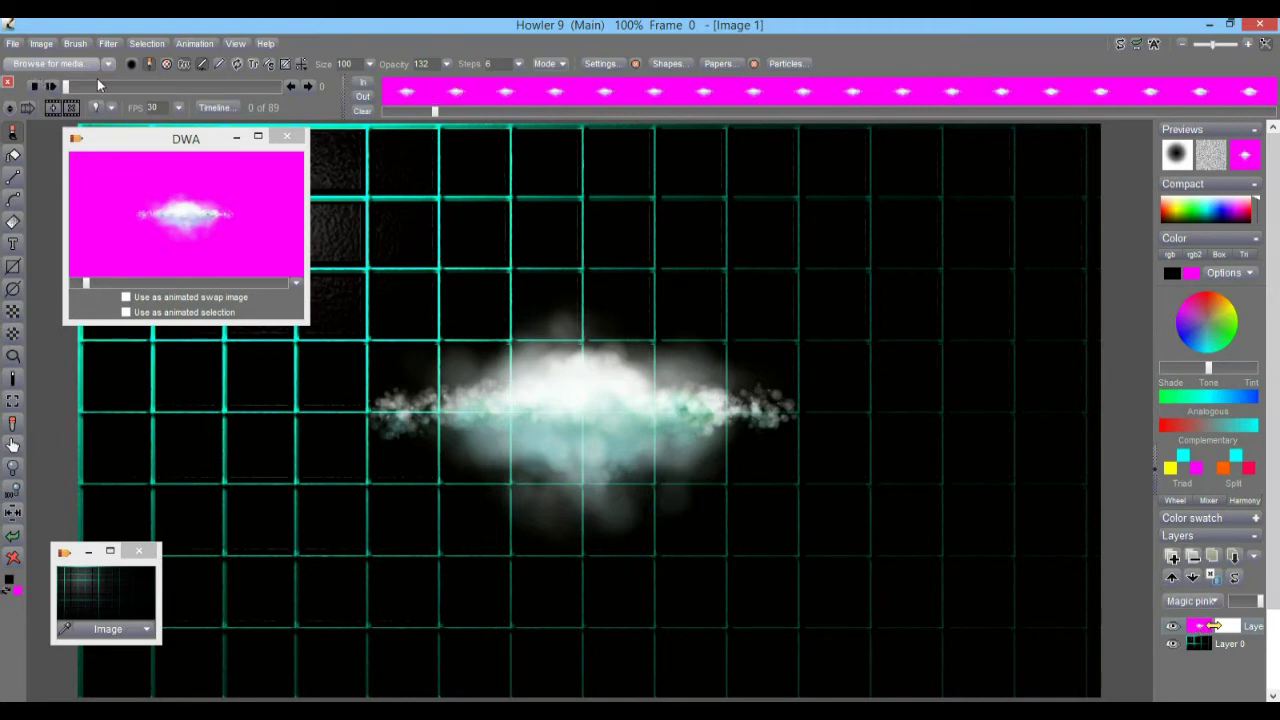
{"action": "left_click", "coordinate": [66, 88]}
{"action": "left_click", "coordinate": [57, 86]}
{"action": "left_click", "coordinate": [57, 86]}
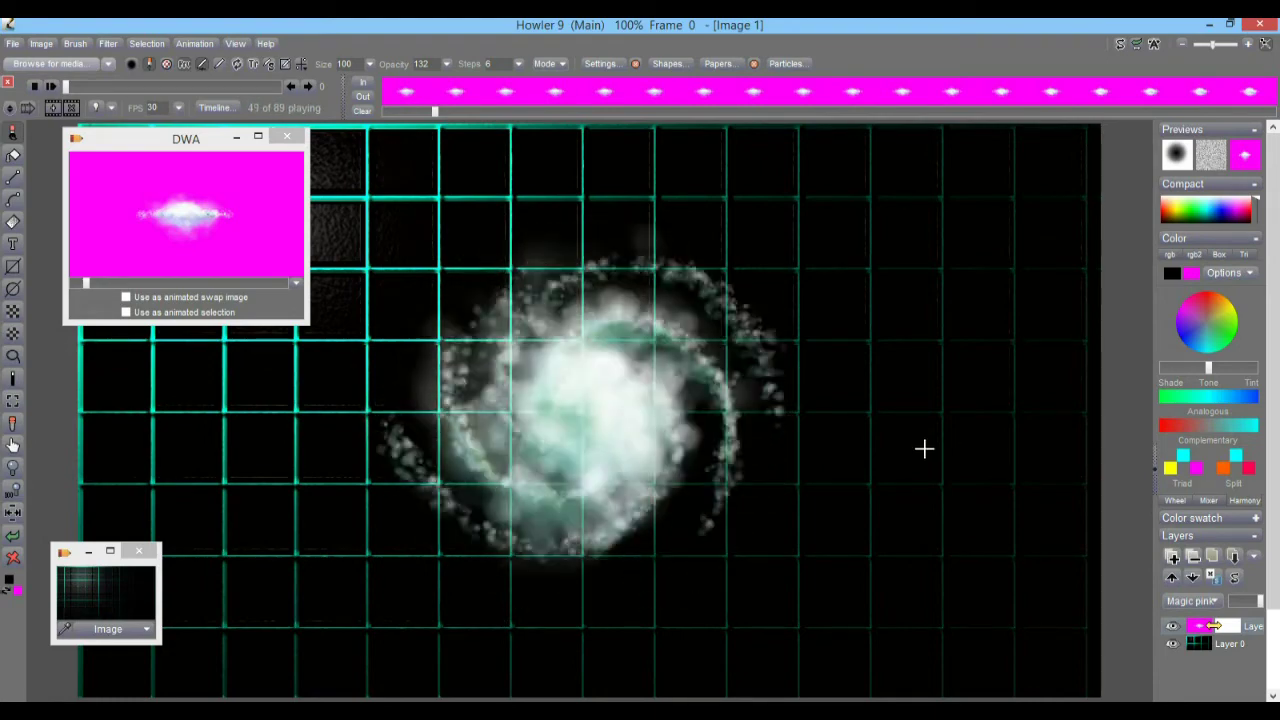
Go to frame 10, merge the two layers into one, and replace the frame's content with the stored grid image.
{"action": "left_click", "coordinate": [654, 91]}
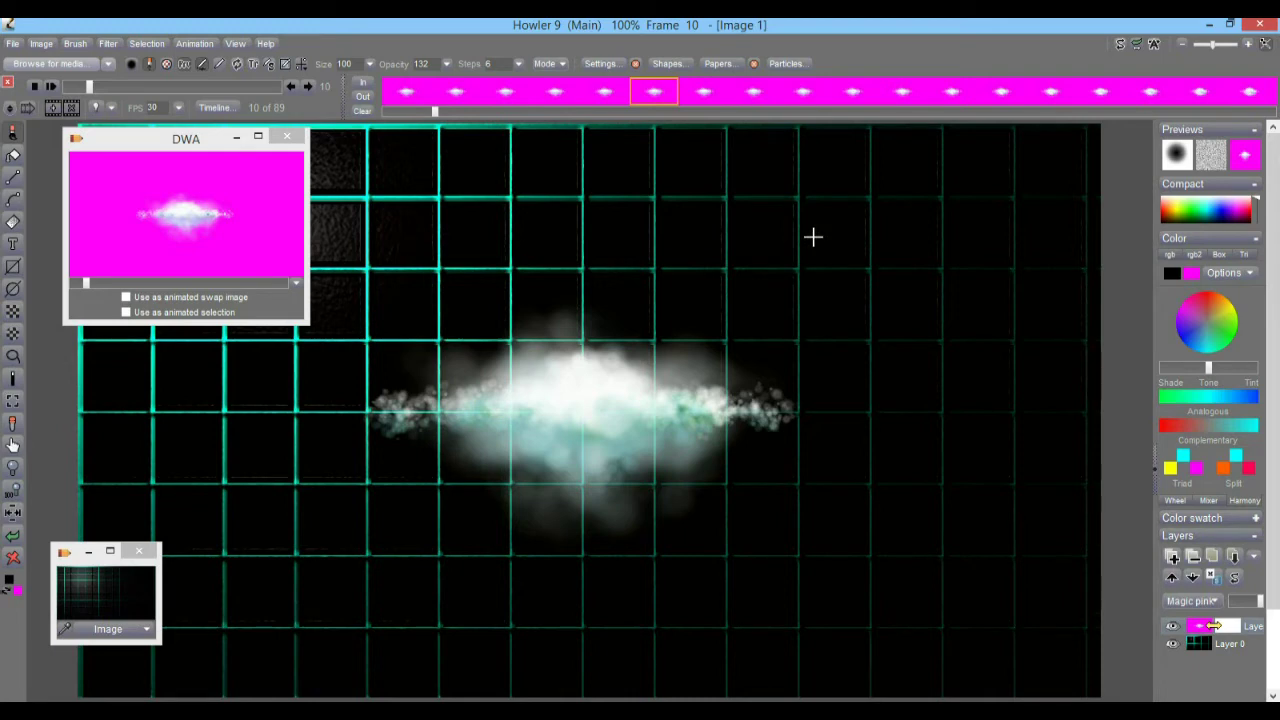
{"action": "left_click", "coordinate": [1214, 561]}
{"action": "left_click", "coordinate": [540, 444]}
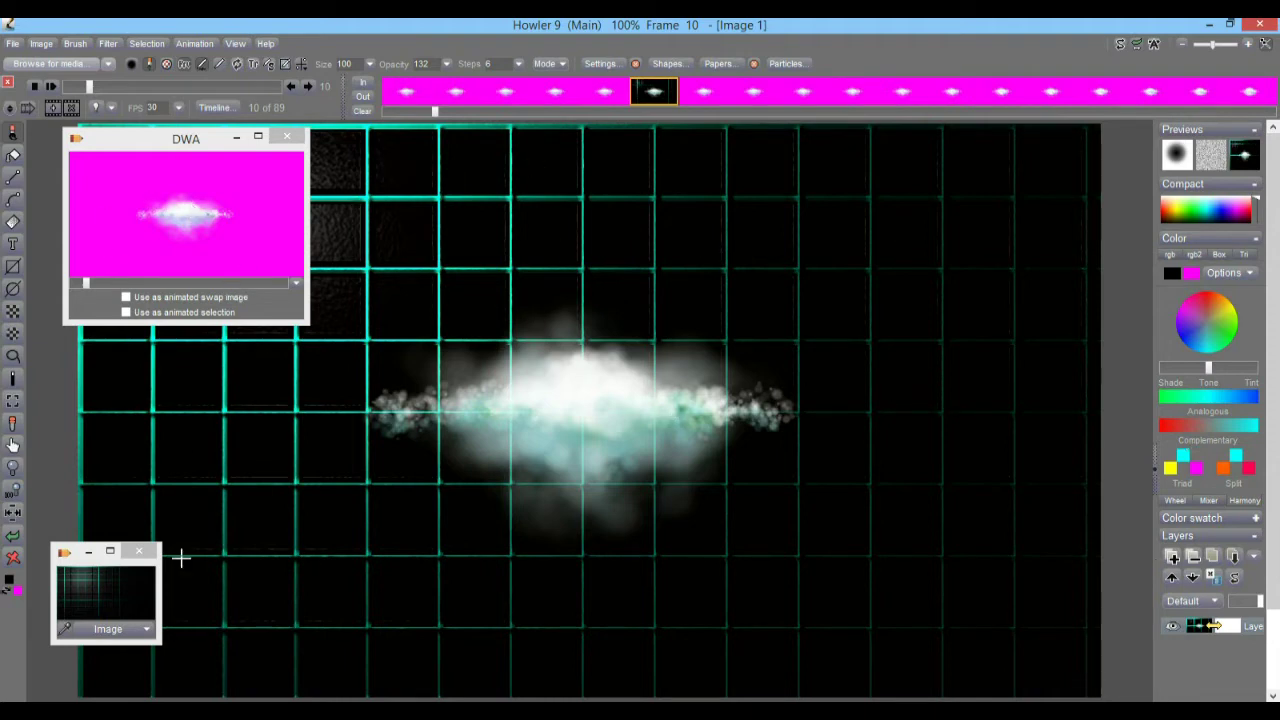
{"action": "left_click", "coordinate": [114, 590]}
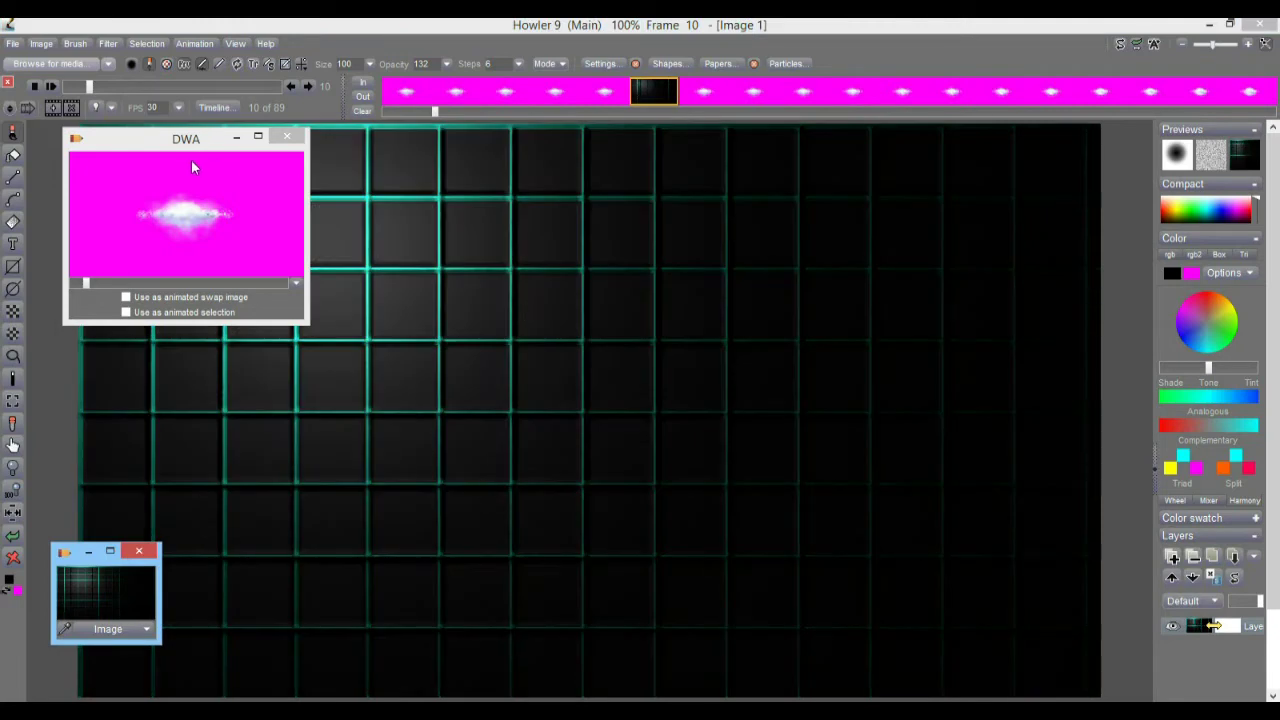
Restore the stored galaxy animation over the current one and scrub it to frame 29.
{"action": "left_click", "coordinate": [188, 163]}
{"action": "left_click", "coordinate": [683, 417]}
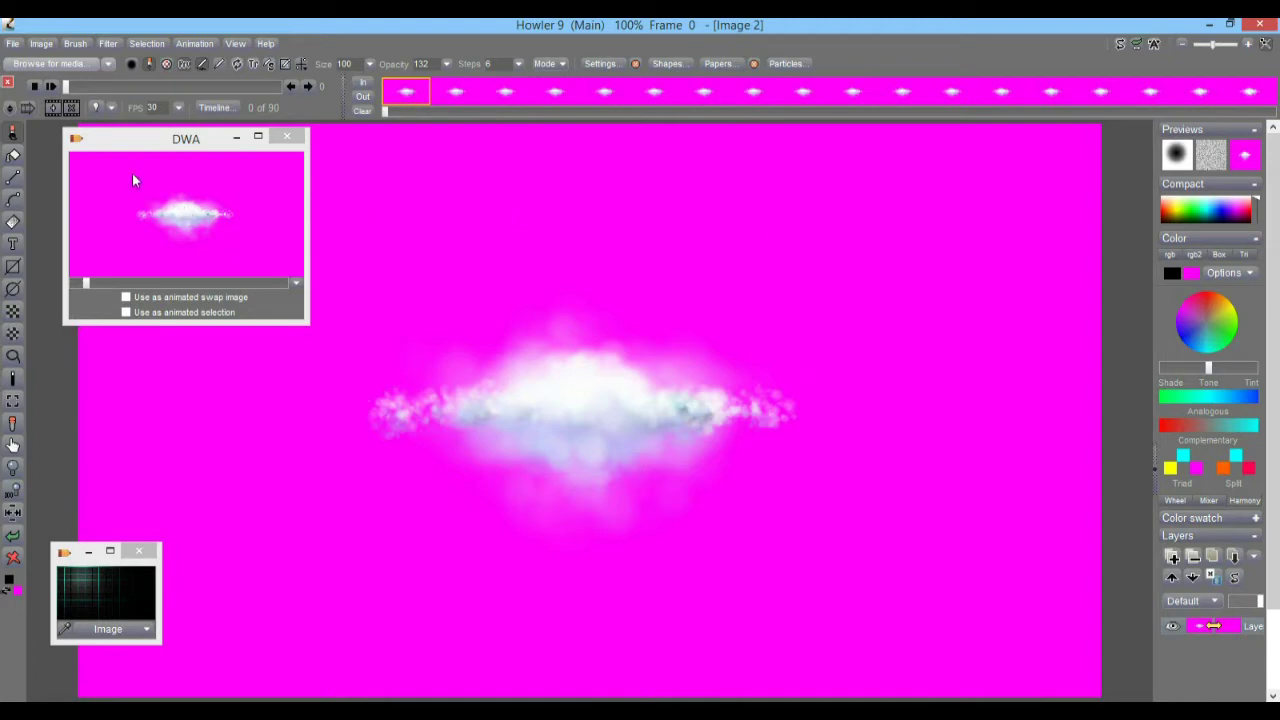
{"action": "left_click_drag", "start_coordinate": [97, 282], "coordinate": [138, 283]}
{"action": "left_click_drag", "start_coordinate": [70, 87], "coordinate": [135, 91]}
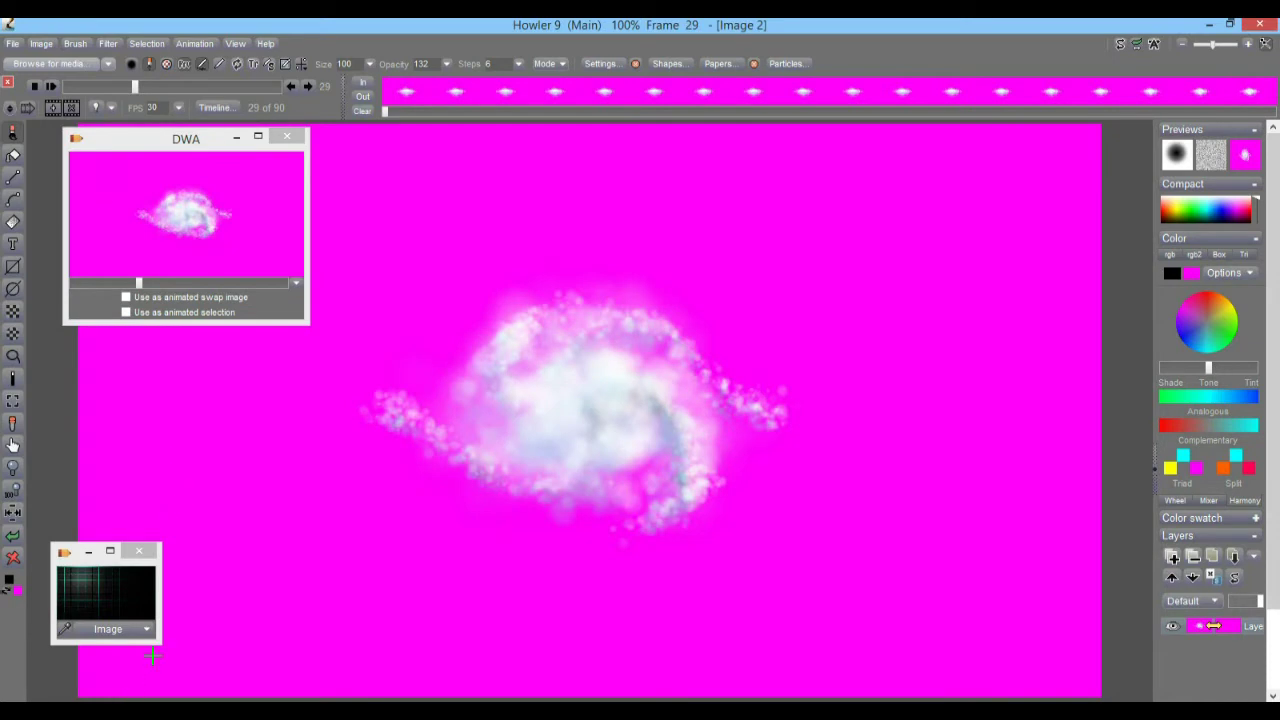
Load the stored grid image and create a 90-frame animation from copies of it at 30 fps, freeing the existing animation.
{"action": "left_click", "coordinate": [148, 622]}
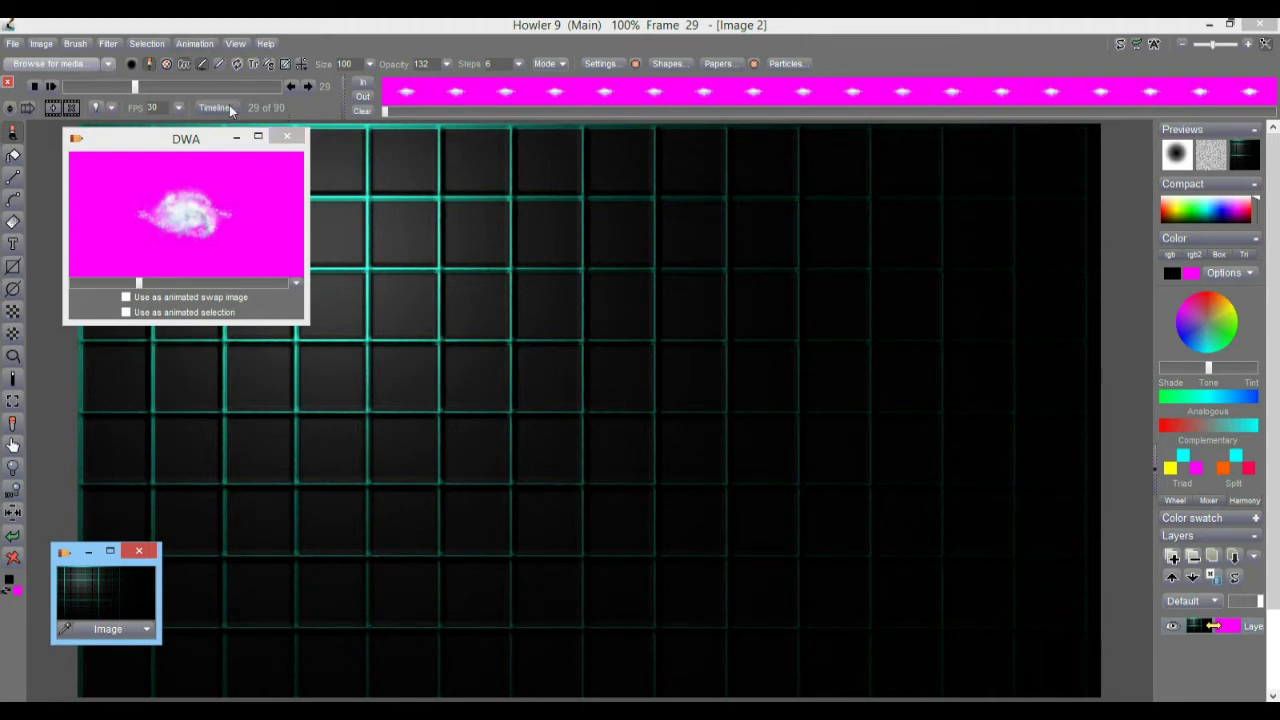
{"action": "left_click", "coordinate": [166, 44]}
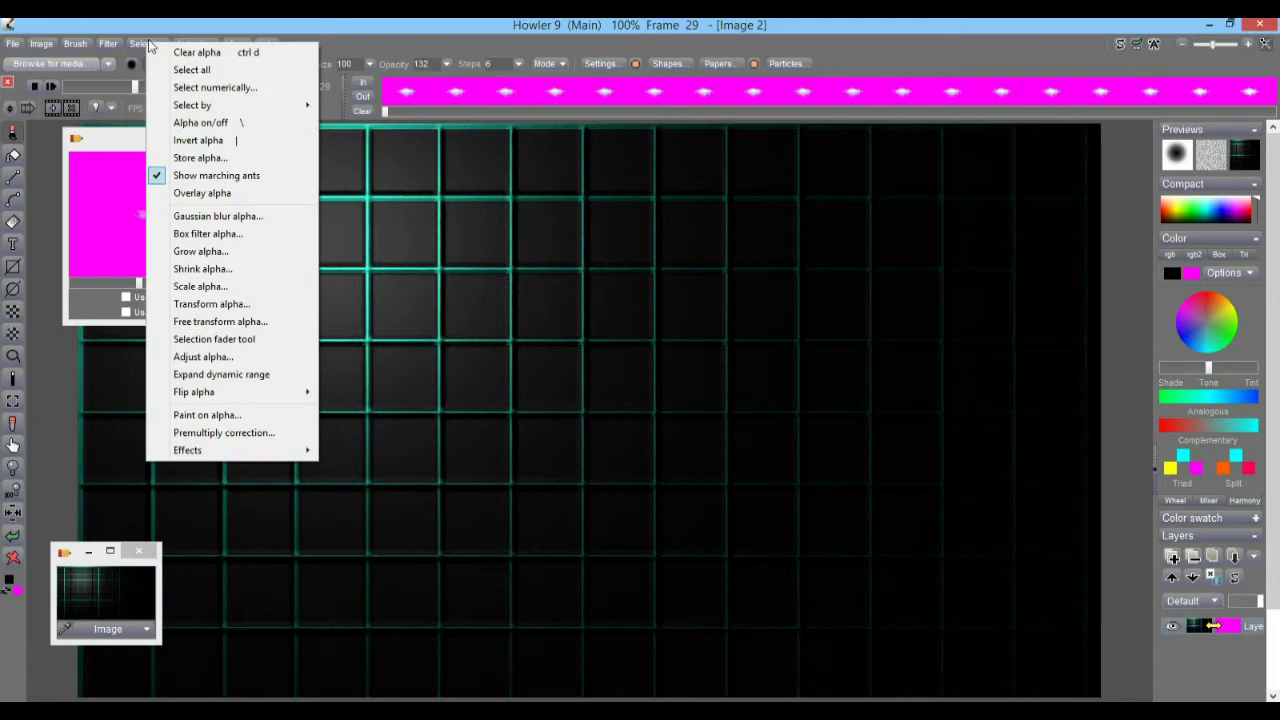
{"action": "left_click", "coordinate": [208, 44]}
{"action": "left_click", "coordinate": [245, 52]}
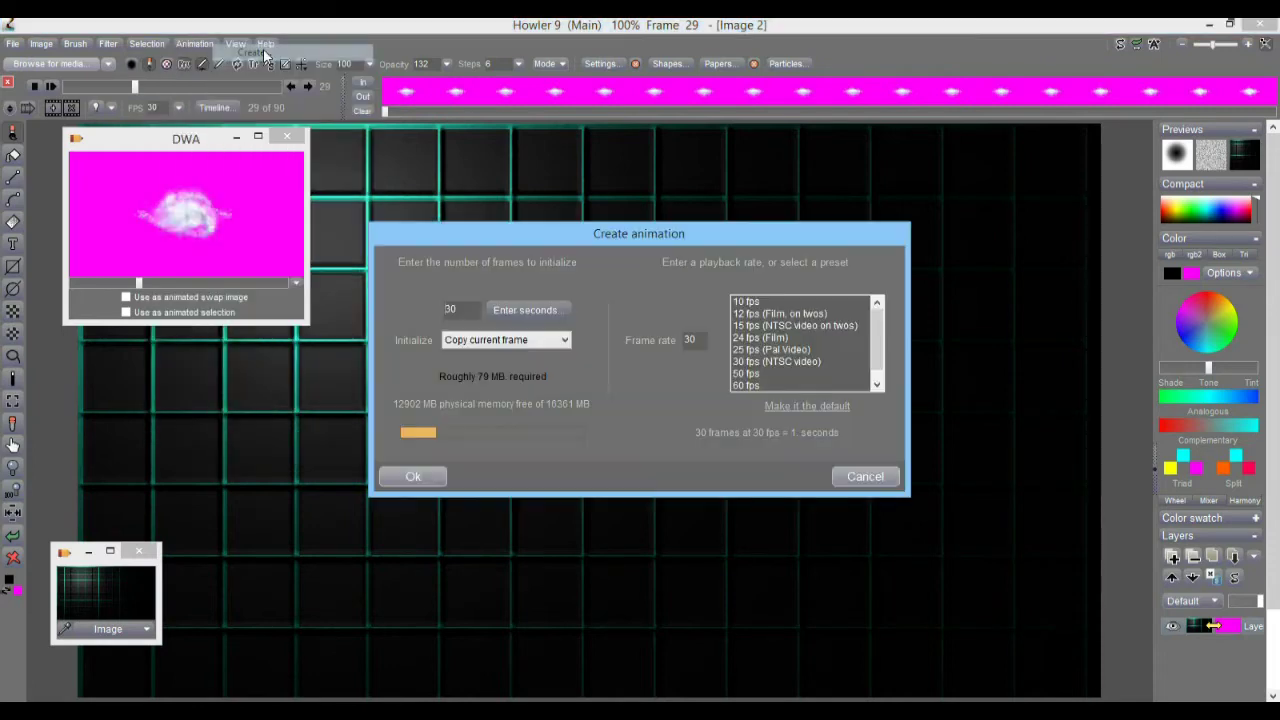
{"action": "type", "text": "90"}
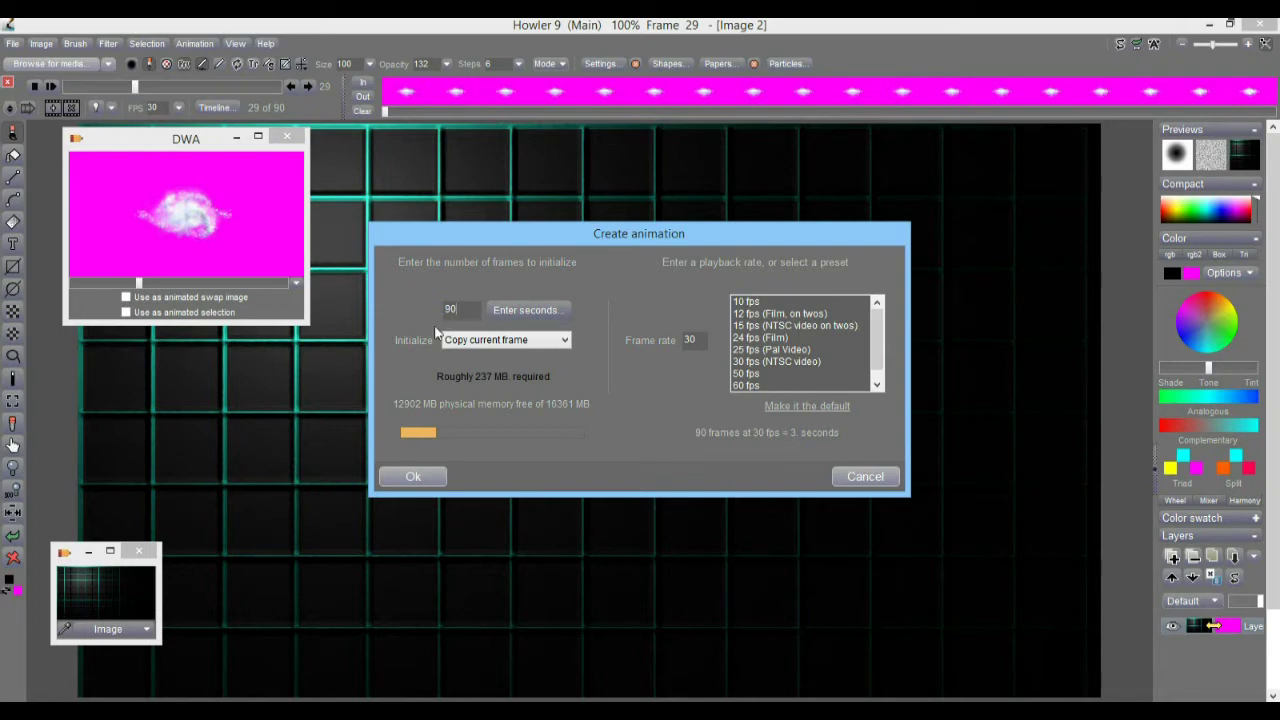
{"action": "left_click", "coordinate": [431, 476]}
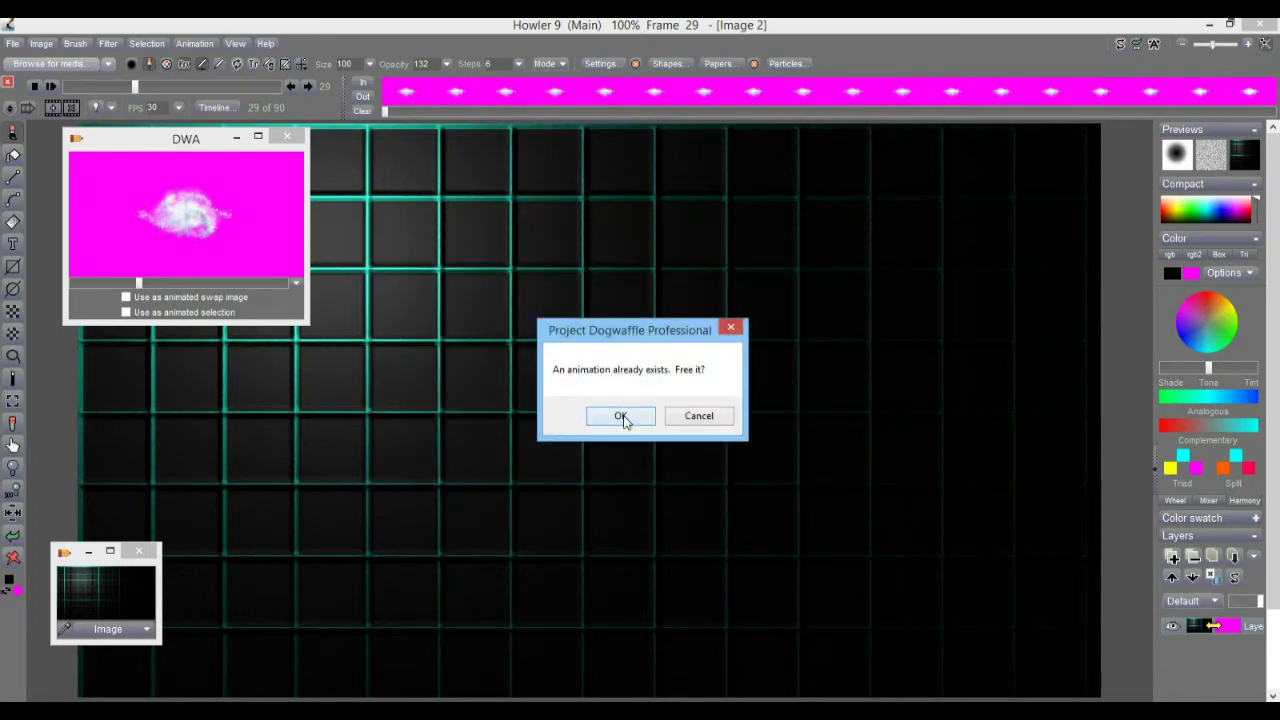
{"action": "left_click", "coordinate": [620, 416]}
Scrub the new grid animation to frame 63 and store the animation to disc.
{"action": "left_click", "coordinate": [300, 86]}
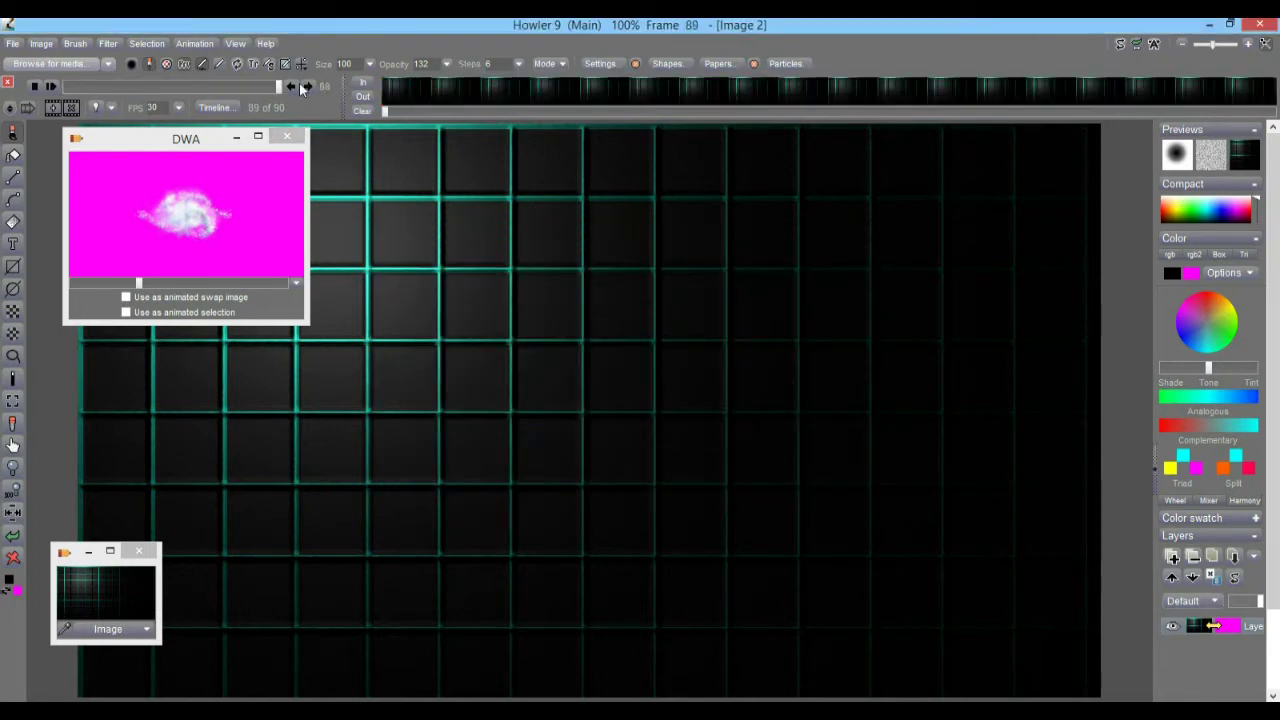
{"action": "left_click", "coordinate": [199, 42]}
{"action": "mouse_move", "coordinate": [318, 107]}
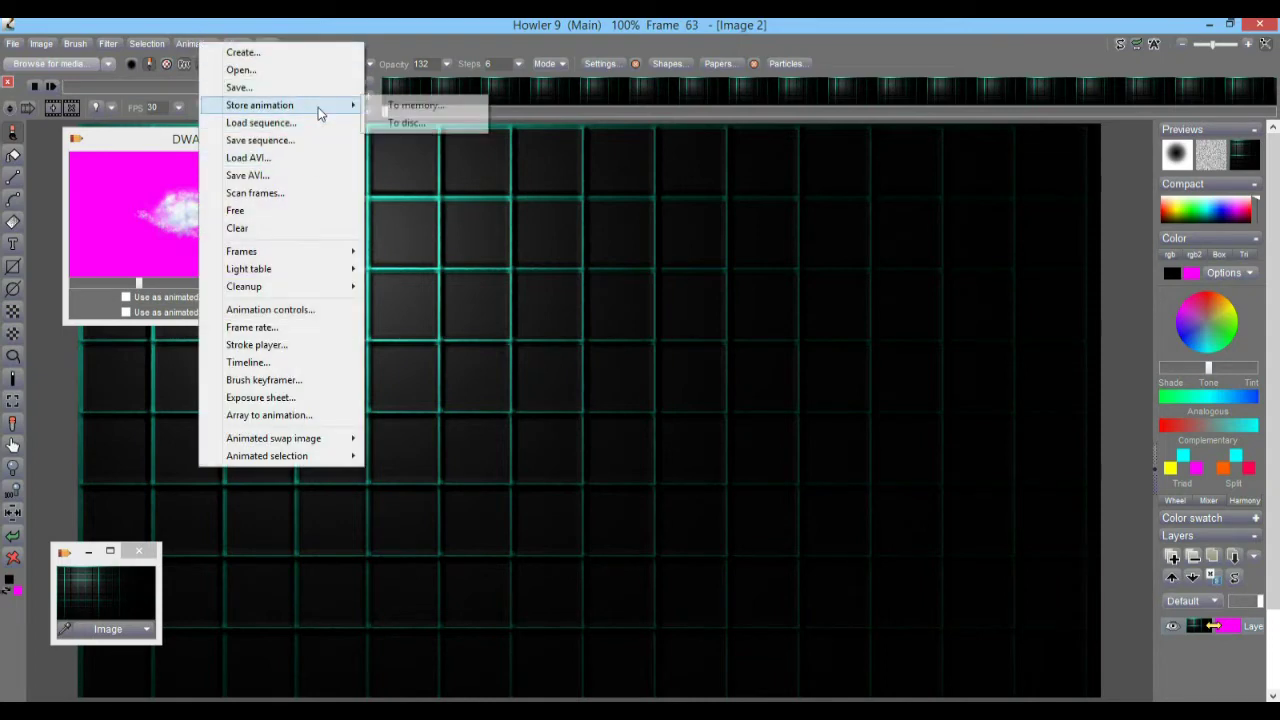
{"action": "left_click", "coordinate": [418, 122]}
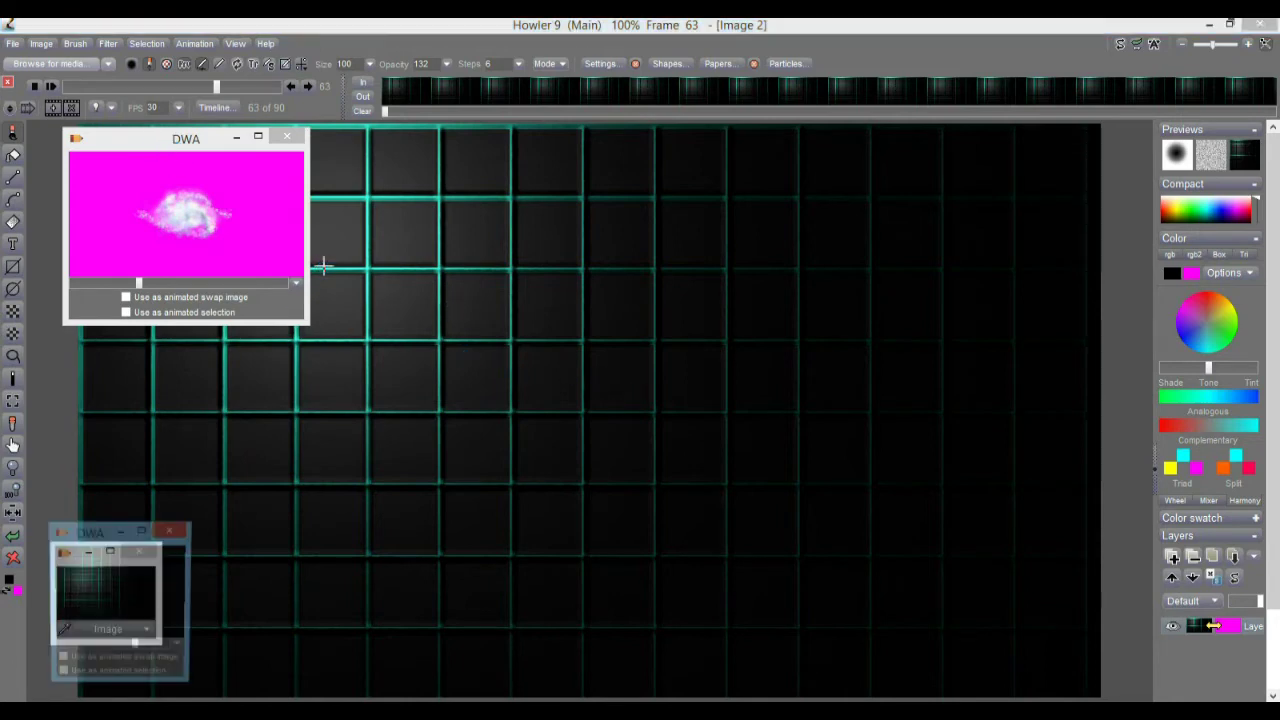
Arrange the two stored animation windows one above the other, enlarging the grid window and slightly shrinking the galaxy window.
{"action": "left_click_drag", "start_coordinate": [88, 553], "coordinate": [95, 367]}
{"action": "left_click_drag", "start_coordinate": [190, 498], "coordinate": [281, 522]}
{"action": "left_click_drag", "start_coordinate": [175, 152], "coordinate": [153, 147]}
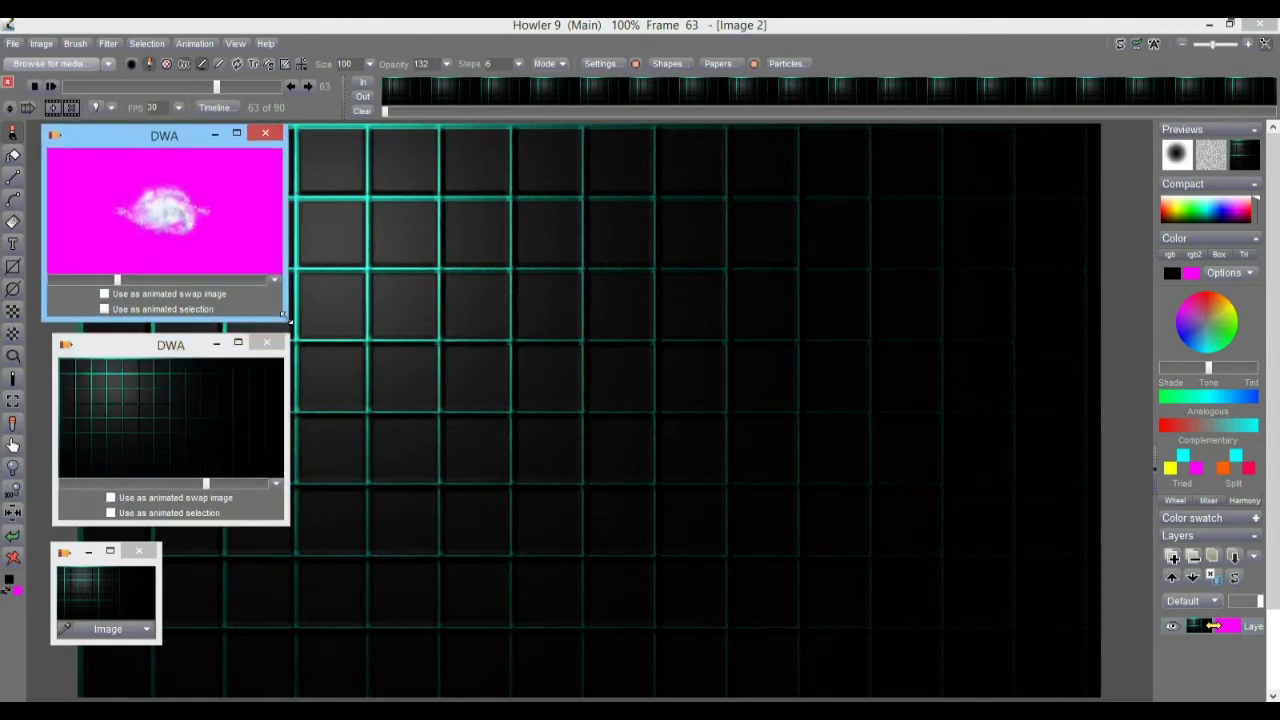
{"action": "left_click_drag", "start_coordinate": [284, 318], "coordinate": [266, 305]}
Scrub through the stored grid and galaxy animations in their own windows to preview them.
{"action": "left_click", "coordinate": [110, 484]}
{"action": "left_click_drag", "start_coordinate": [119, 486], "coordinate": [227, 486]}
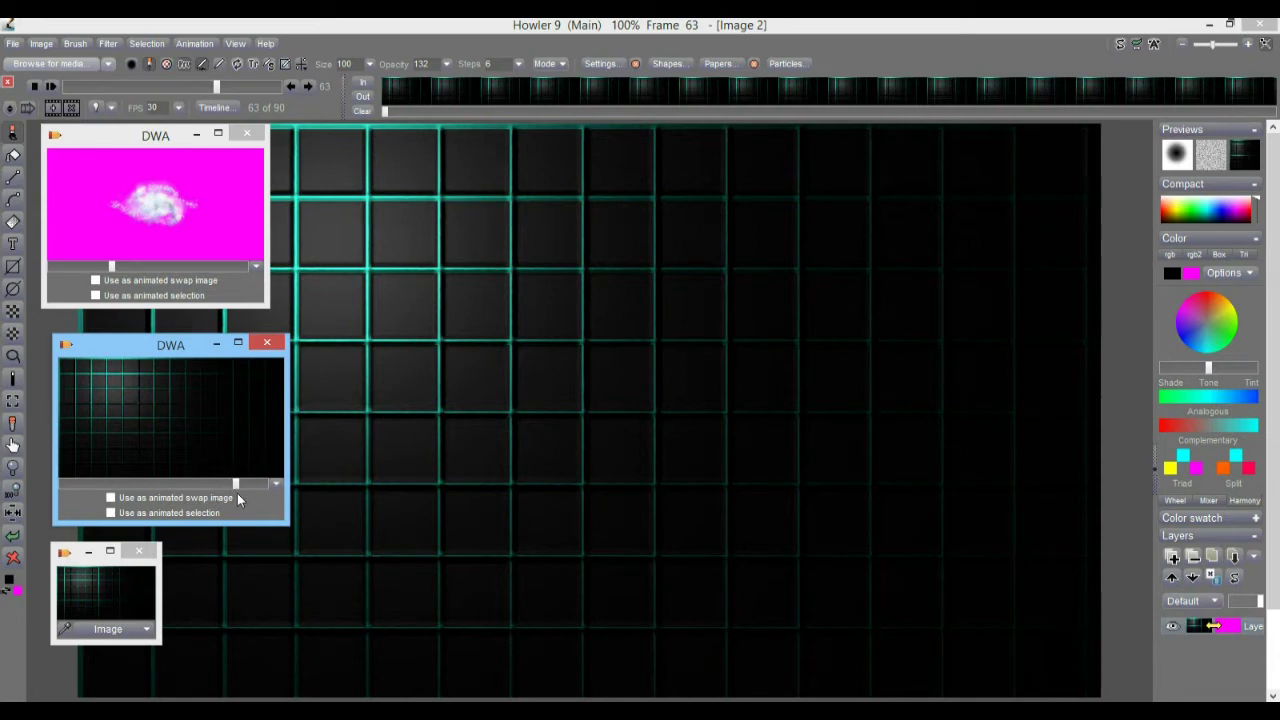
{"action": "mouse_move", "coordinate": [119, 268]}
{"action": "left_mouse_down"}
{"action": "mouse_move", "coordinate": [62, 270]}
{"action": "mouse_move", "coordinate": [188, 282]}
{"action": "mouse_move", "coordinate": [80, 288]}
{"action": "mouse_move", "coordinate": [226, 287]}
{"action": "mouse_move", "coordinate": [103, 283]}
{"action": "left_mouse_up"}
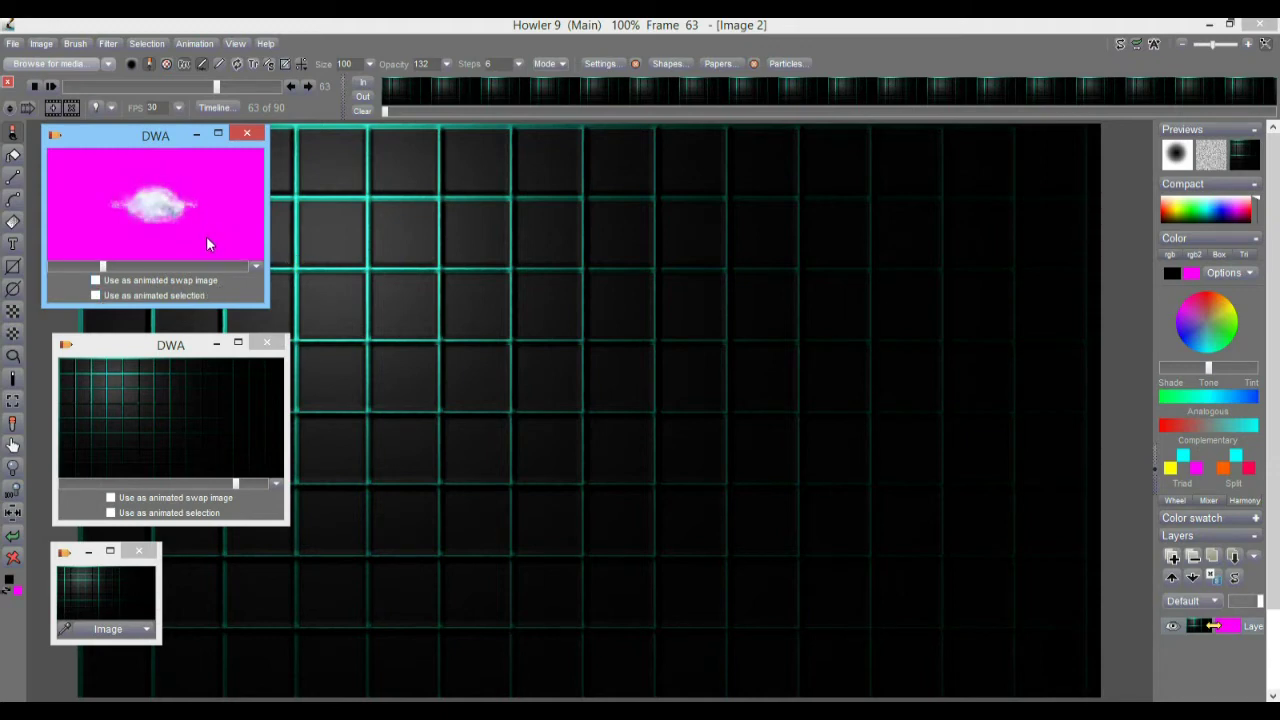
Use the stored grid animation as the animated swap image and restore the stored galaxy animation over the current one.
{"action": "left_click", "coordinate": [134, 498]}
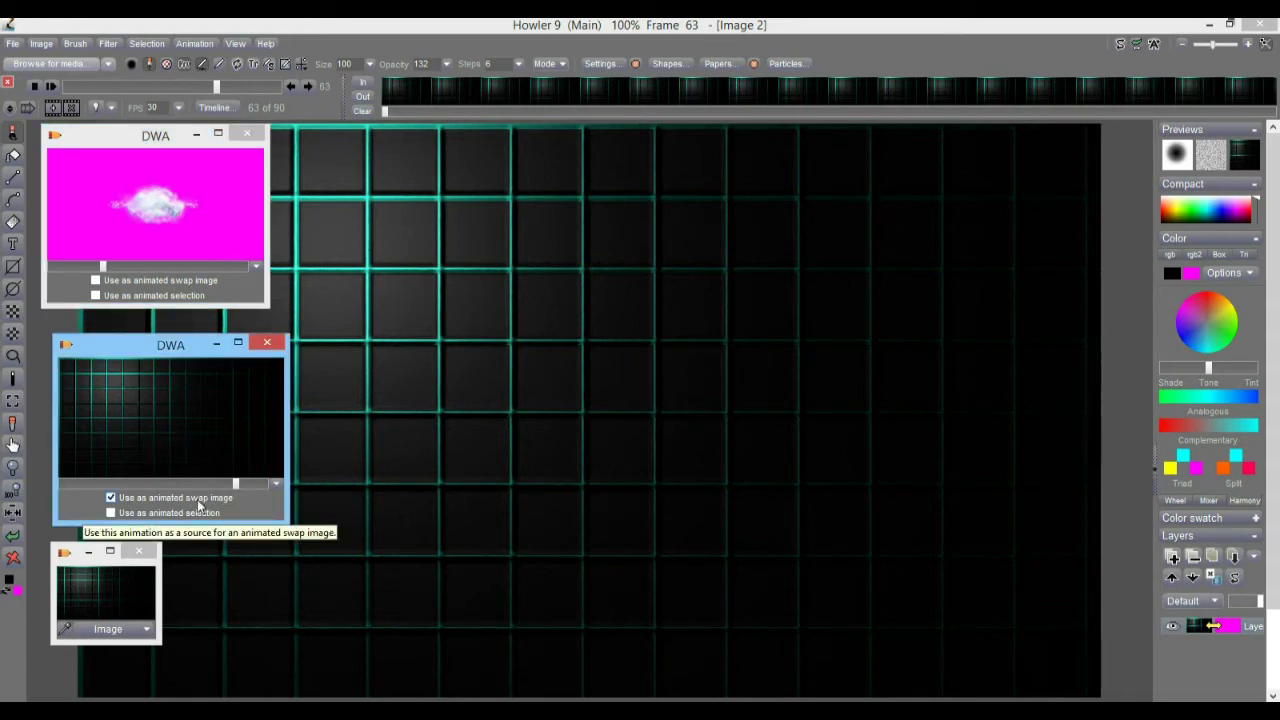
{"action": "double_click", "coordinate": [162, 208]}
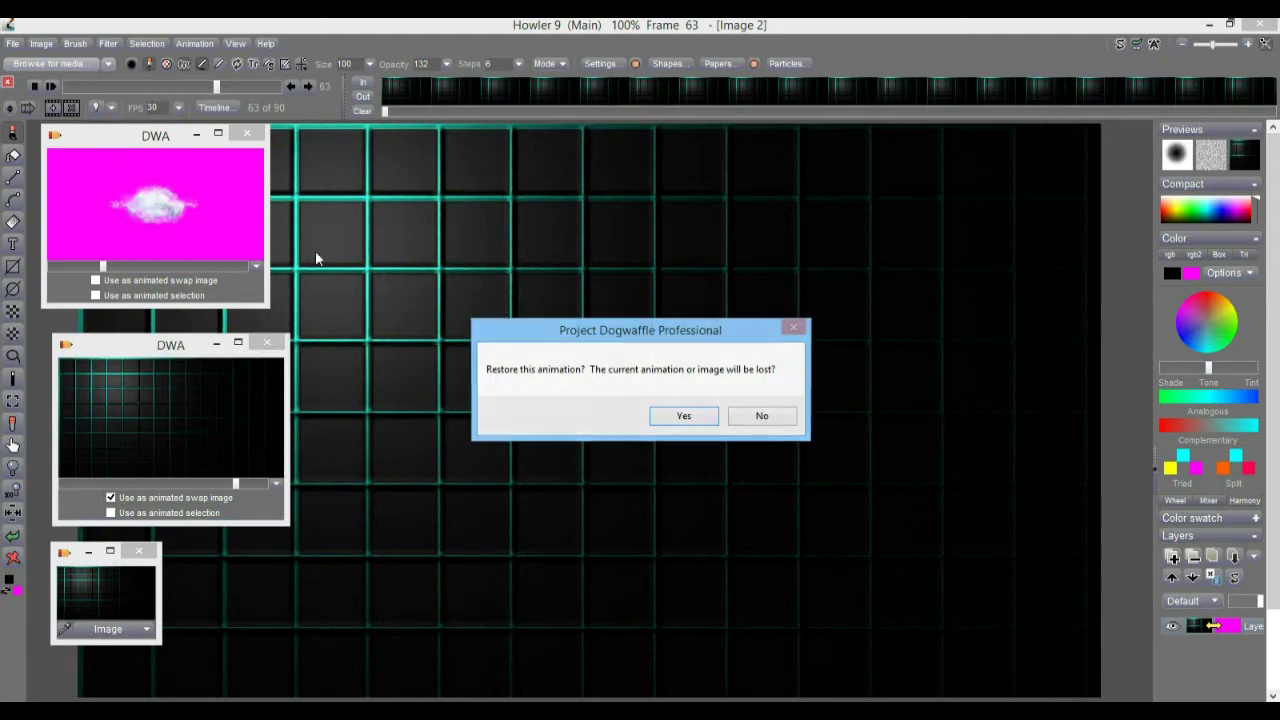
{"action": "left_click", "coordinate": [683, 416]}
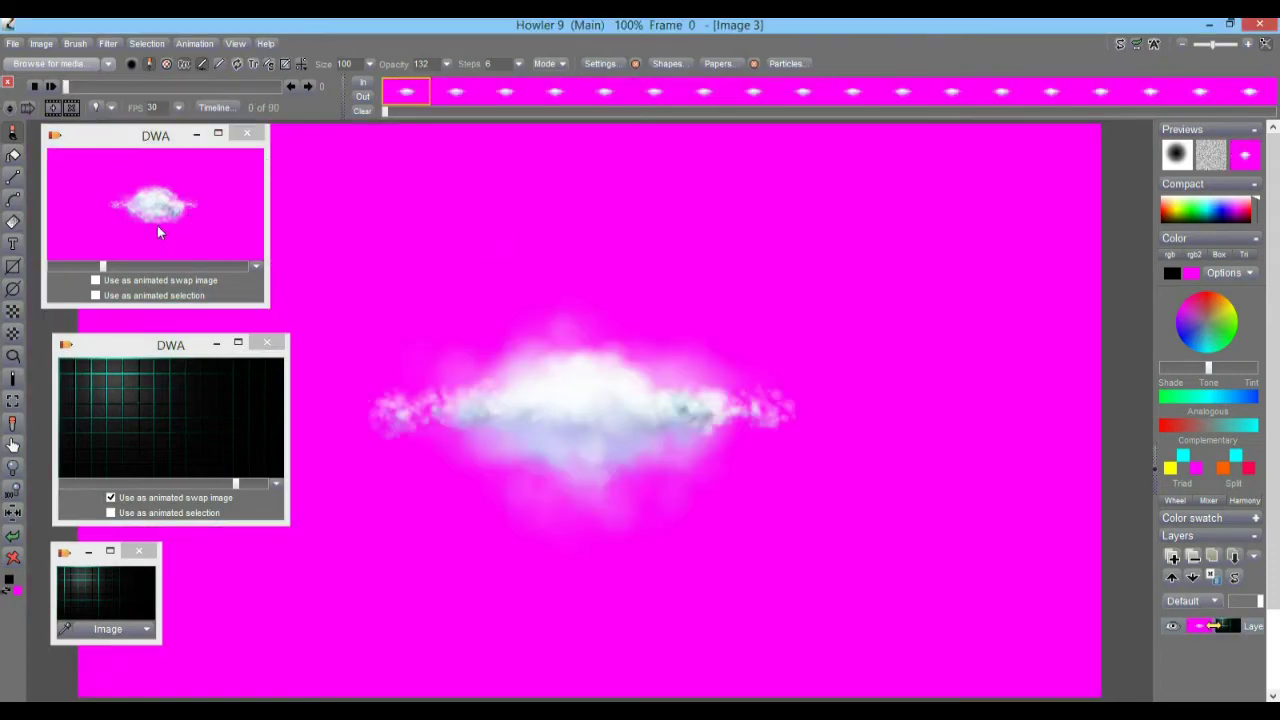
Scrub the galaxy animation to frame 33 and switch between the main and swap images to compare them.
{"action": "left_click_drag", "start_coordinate": [68, 86], "coordinate": [147, 108]}
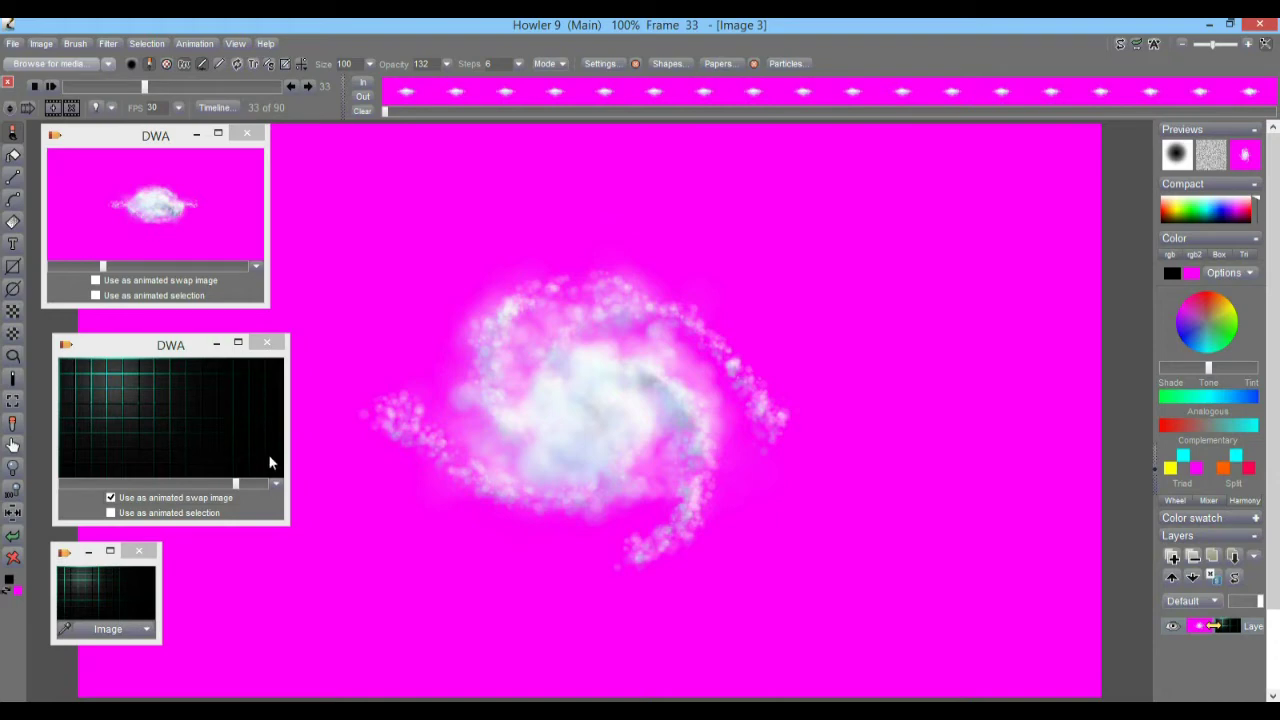
{"action": "left_click", "coordinate": [1119, 43]}
{"action": "left_click", "coordinate": [1119, 42]}
{"action": "left_click", "coordinate": [1119, 42]}
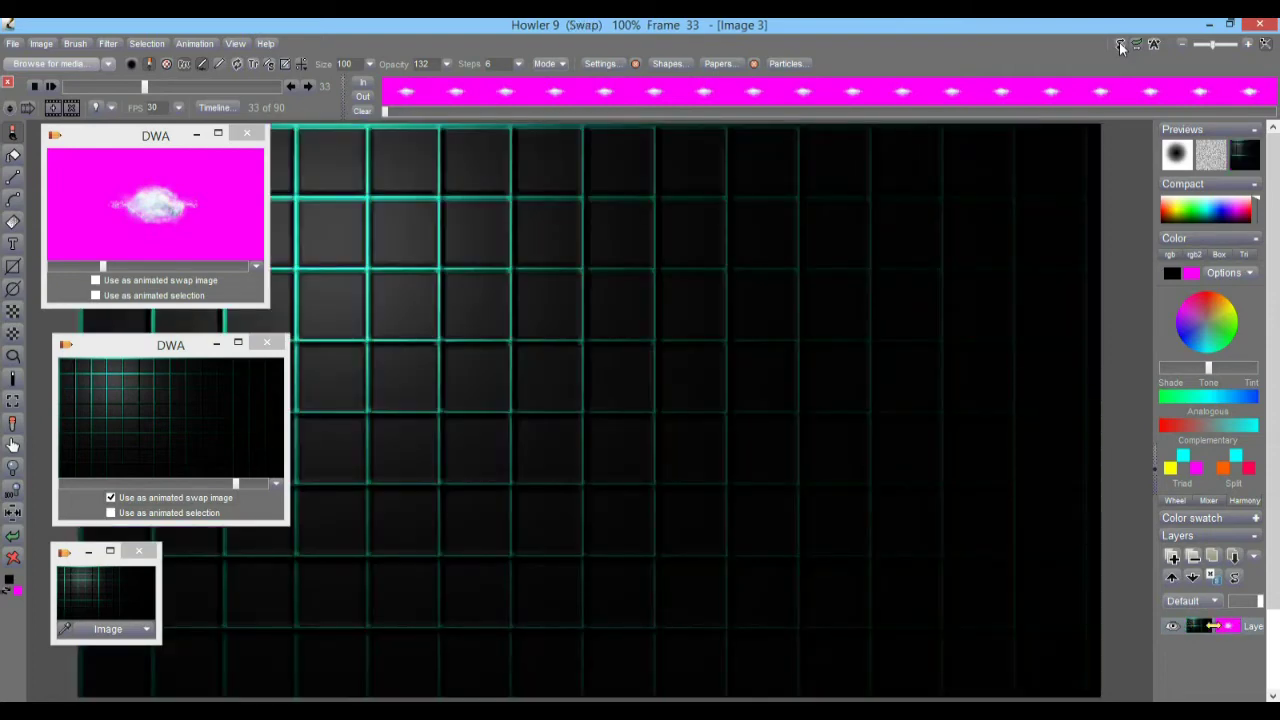
{"action": "left_click", "coordinate": [1119, 42]}
Turn on swap mixing and set the current layer's mode to Magic pink.
{"action": "left_click", "coordinate": [1243, 155]}
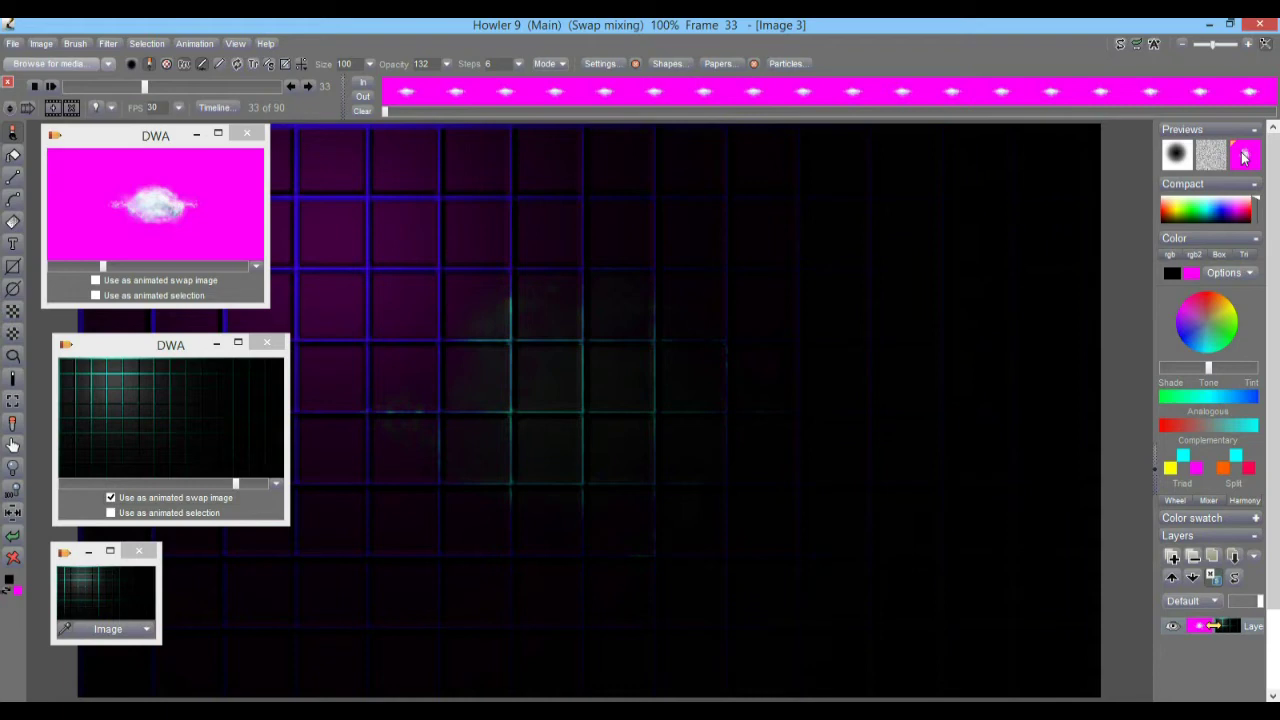
{"action": "right_click", "coordinate": [1243, 155]}
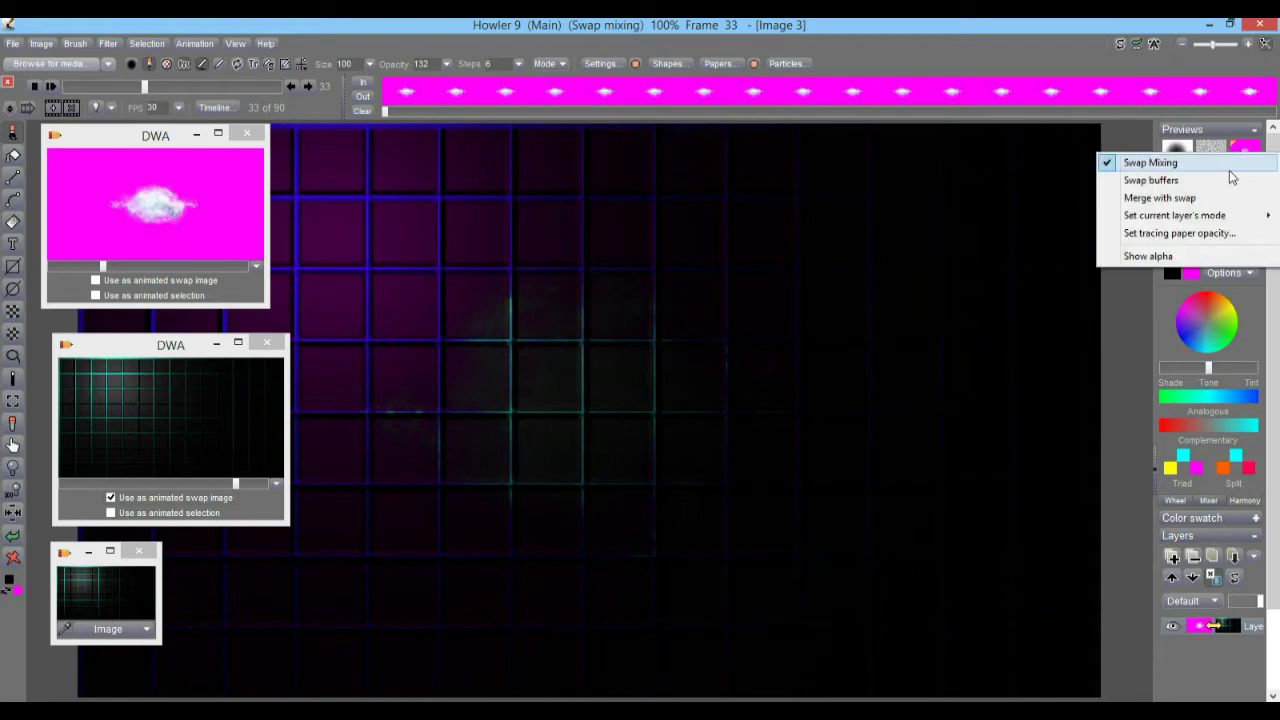
{"action": "mouse_move", "coordinate": [1222, 216]}
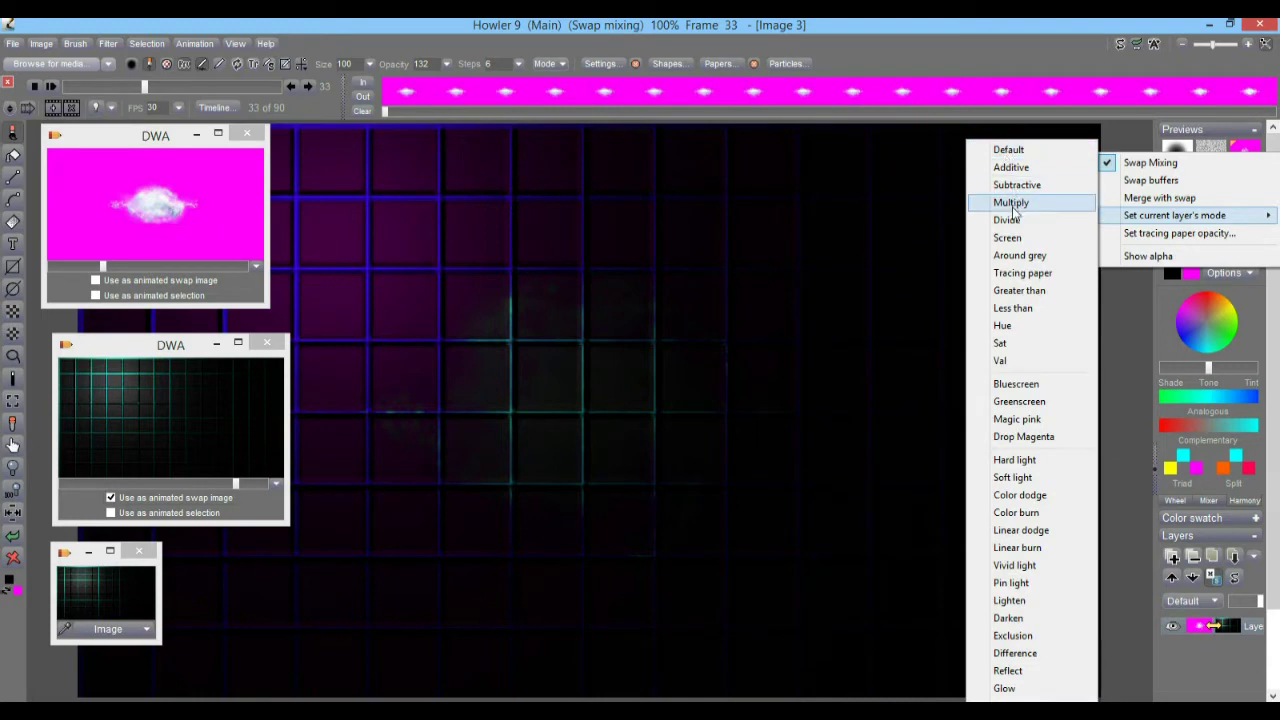
{"action": "left_click", "coordinate": [1031, 421]}
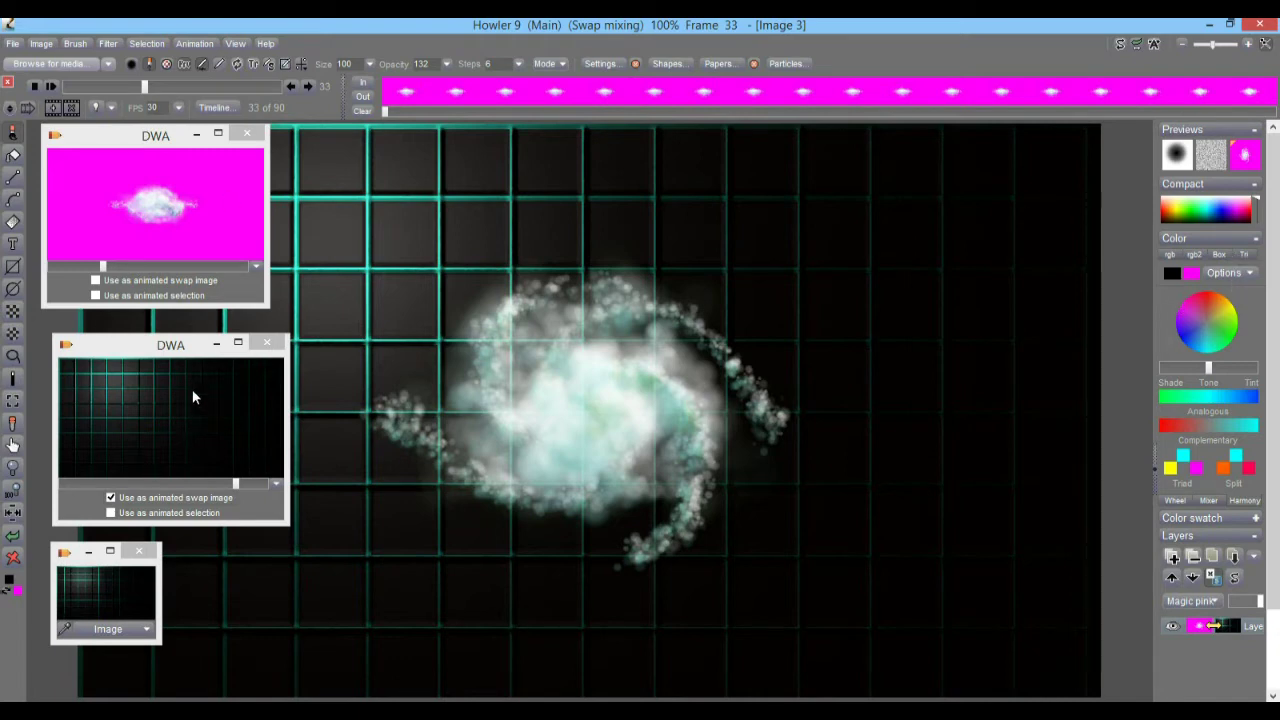
Move the stored grid window up under the galaxy window and preview its frames, leaving the main animation at frame 32.
{"action": "left_click_drag", "start_coordinate": [122, 357], "coordinate": [110, 341]}
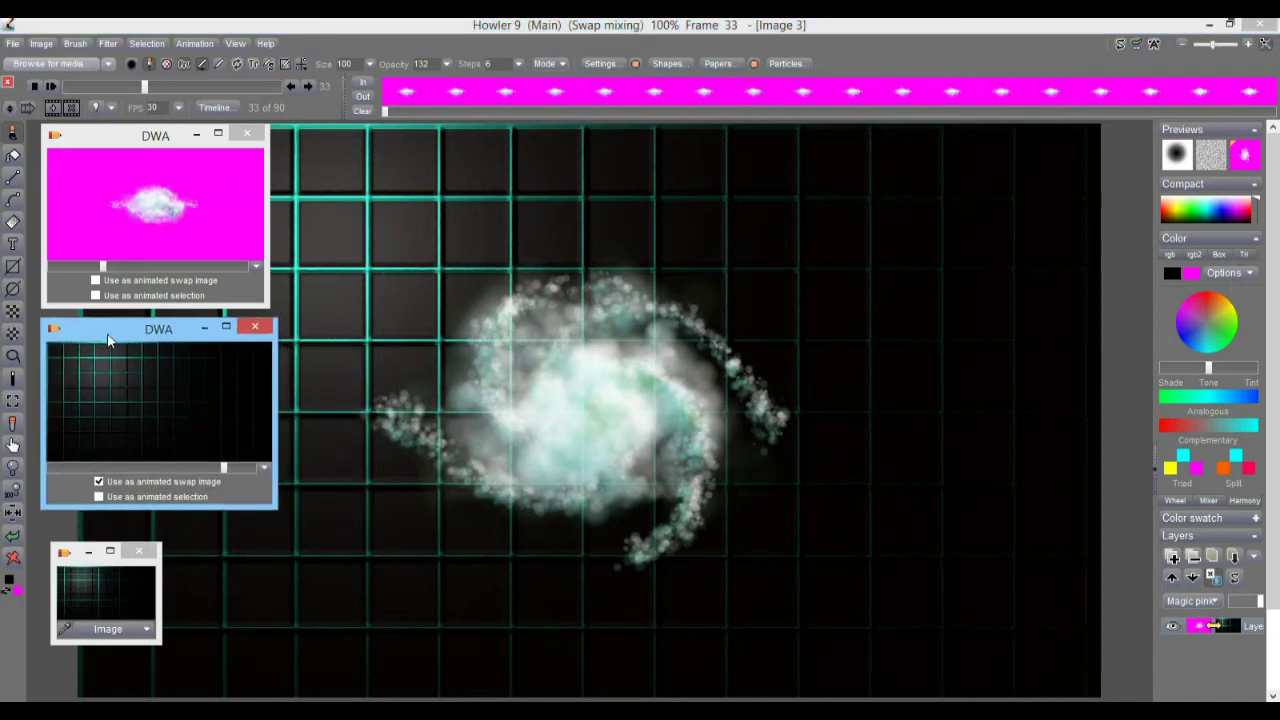
{"action": "left_click_drag", "start_coordinate": [111, 468], "coordinate": [231, 468]}
{"action": "mouse_move", "coordinate": [144, 86]}
{"action": "left_mouse_down"}
{"action": "mouse_move", "coordinate": [230, 86]}
{"action": "mouse_move", "coordinate": [141, 86]}
{"action": "left_mouse_up"}
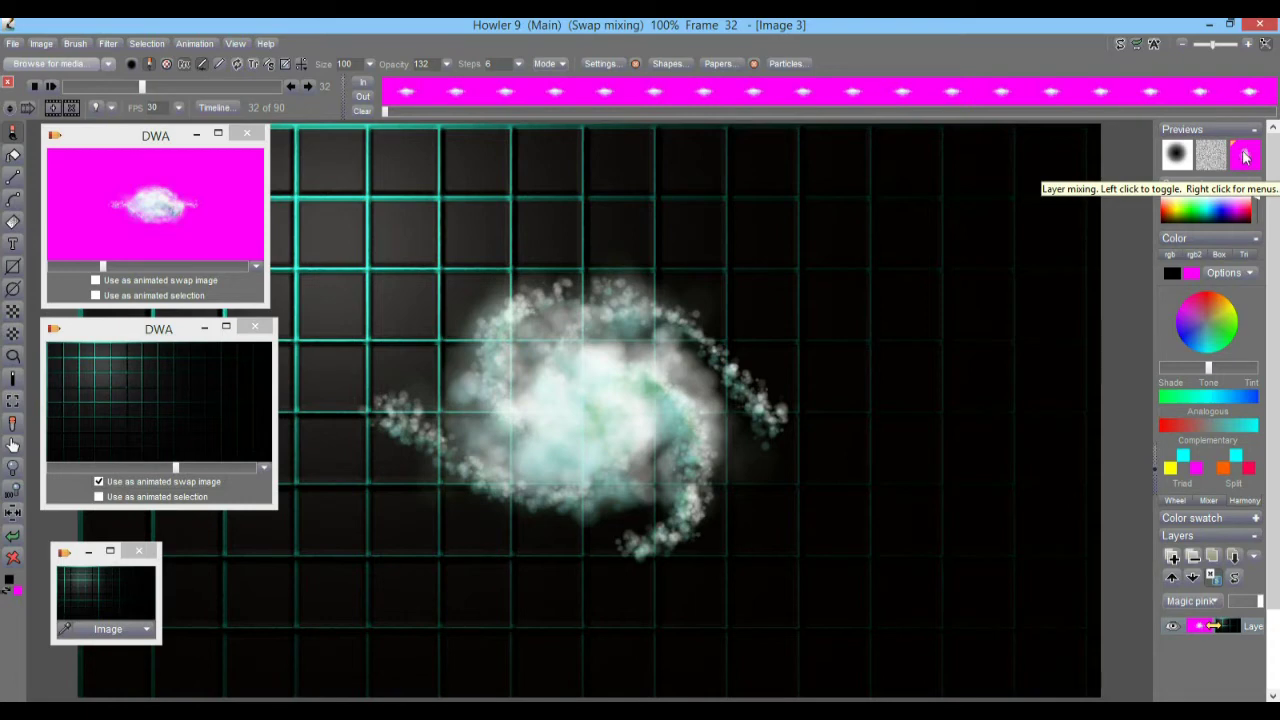
Merge the galaxy animation with the swap image for all frames and scrub the merged animation to frame 89.
{"action": "right_click", "coordinate": [1245, 155]}
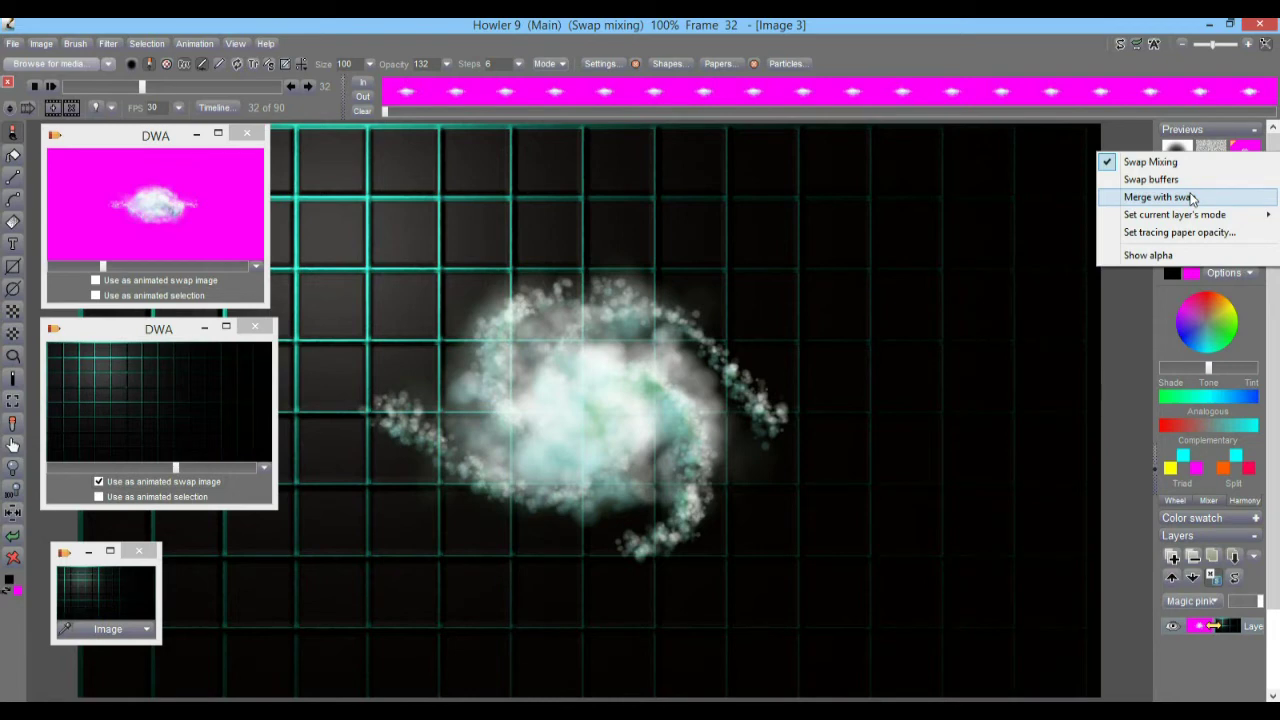
{"action": "mouse_move", "coordinate": [1198, 219]}
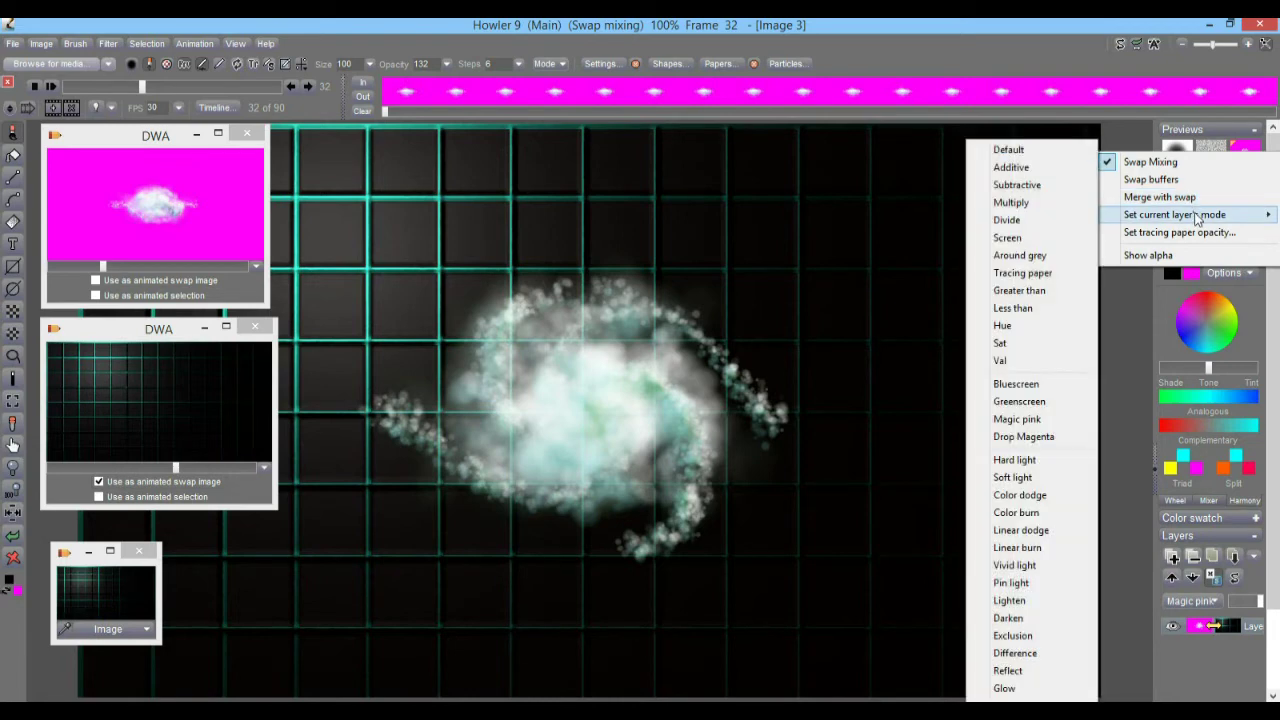
{"action": "left_click", "coordinate": [1198, 197]}
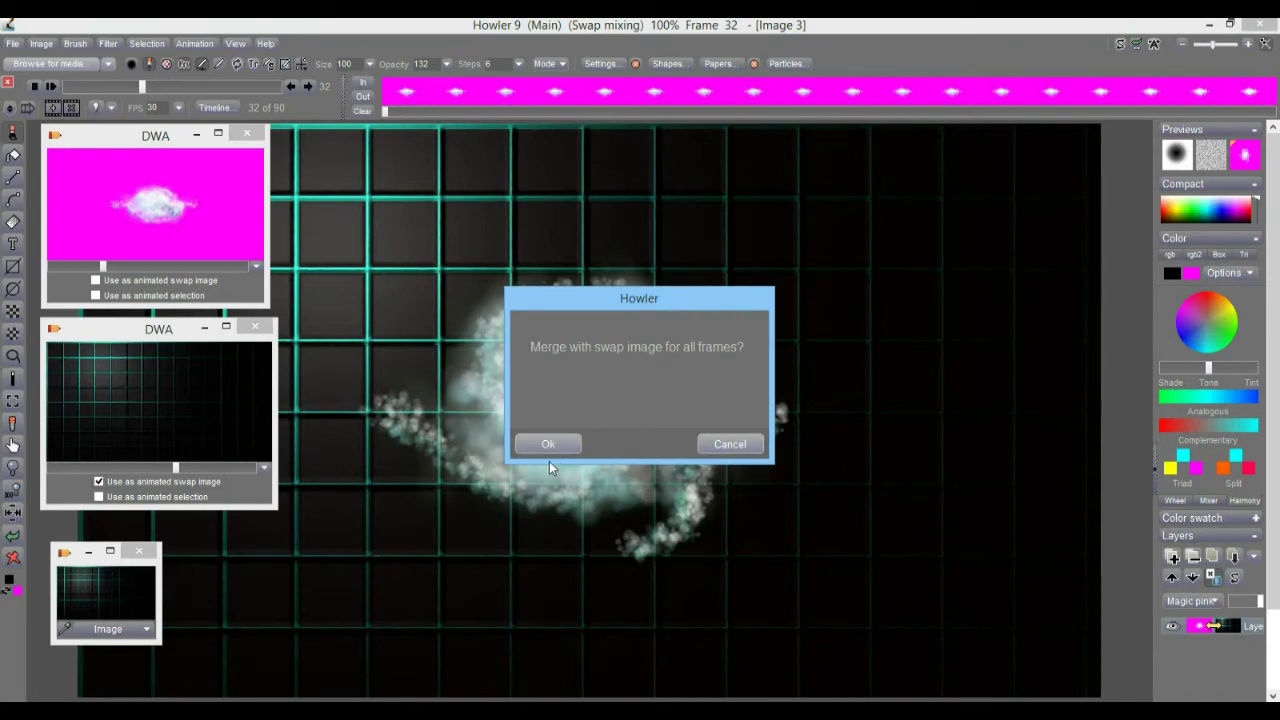
{"action": "left_click", "coordinate": [561, 443]}
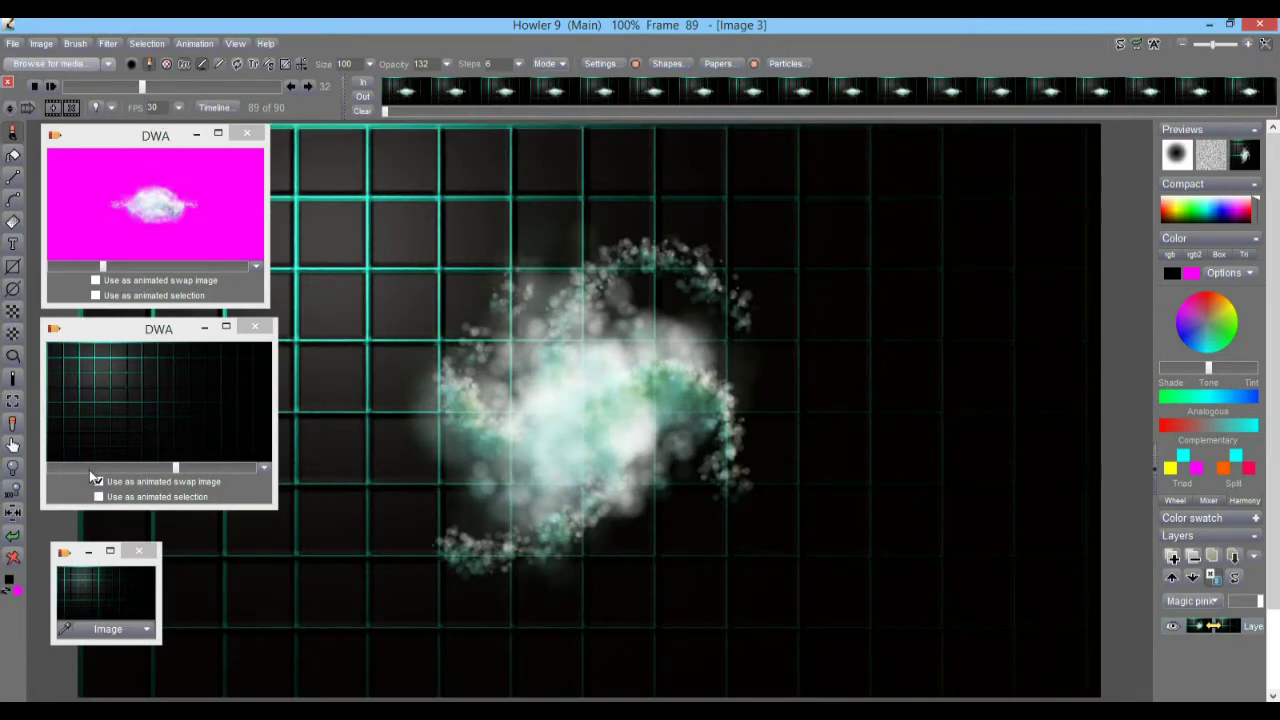
{"action": "left_click_drag", "start_coordinate": [85, 87], "coordinate": [362, 103]}
{"action": "left_click_drag", "start_coordinate": [104, 266], "coordinate": [162, 267]}
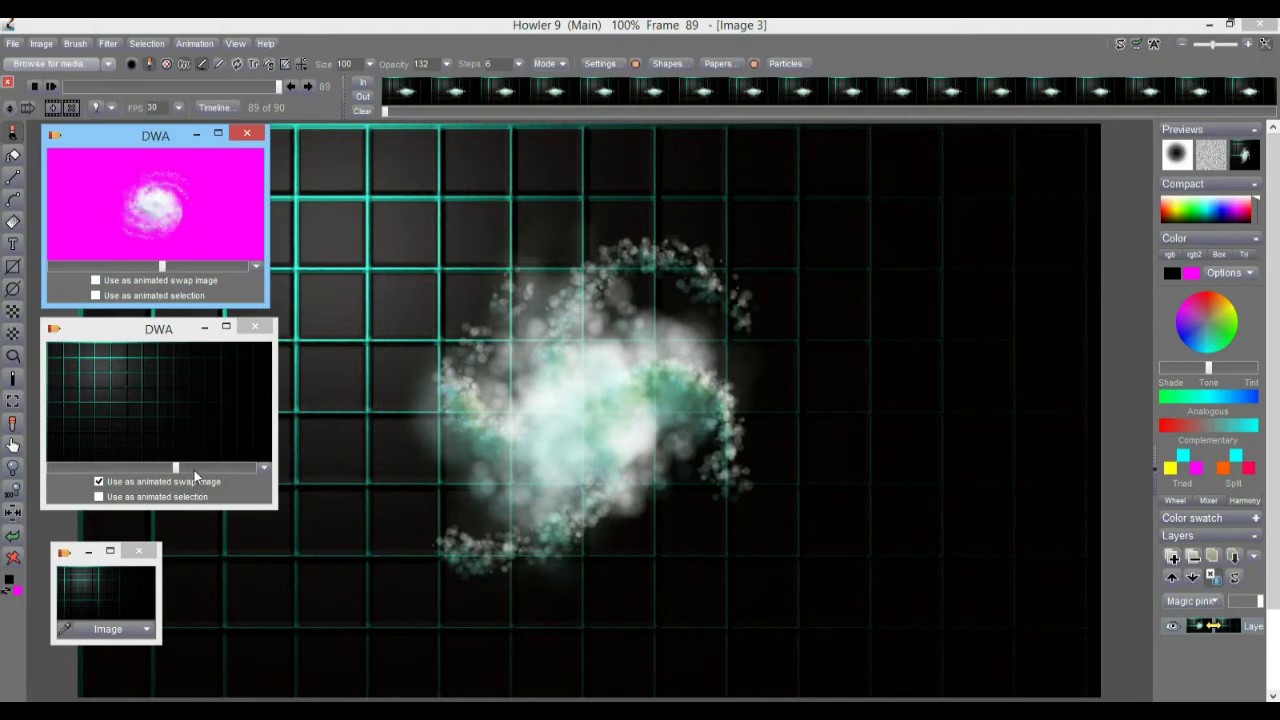
Start the Starry night animated filter with full screen preview on, and move its dialog clear of the canvas.
{"action": "left_click", "coordinate": [110, 43]}
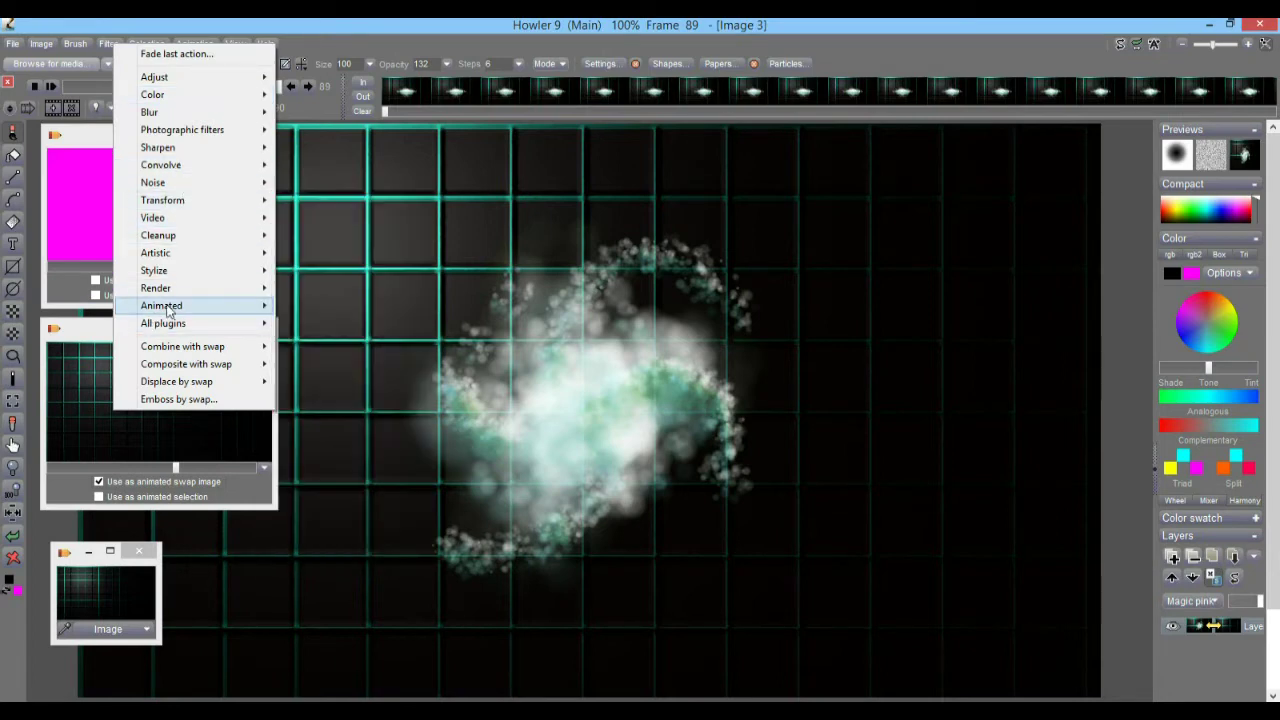
{"action": "mouse_move", "coordinate": [172, 310]}
{"action": "left_click", "coordinate": [362, 310]}
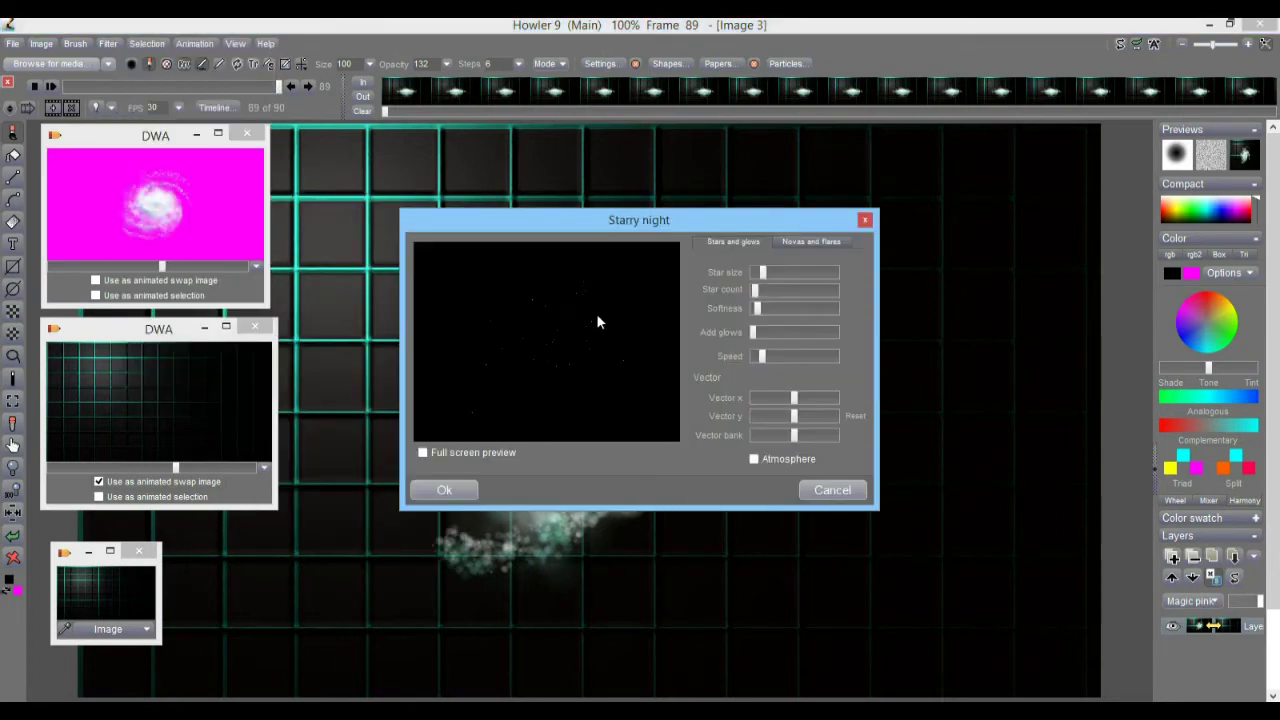
{"action": "left_click", "coordinate": [455, 455]}
{"action": "left_click_drag", "start_coordinate": [490, 230], "coordinate": [886, 79]}
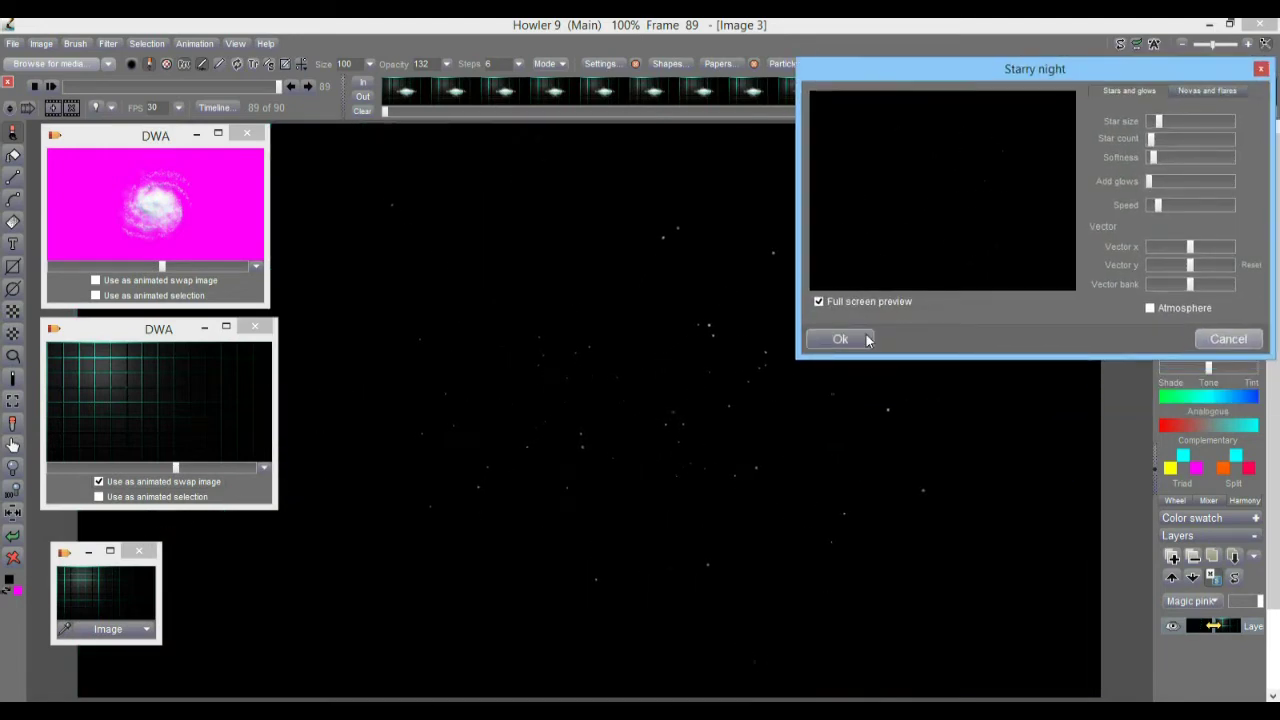
Raise the star count and set a fairly small star size, trying the Atmosphere option but leaving it off.
{"action": "left_click", "coordinate": [1166, 141]}
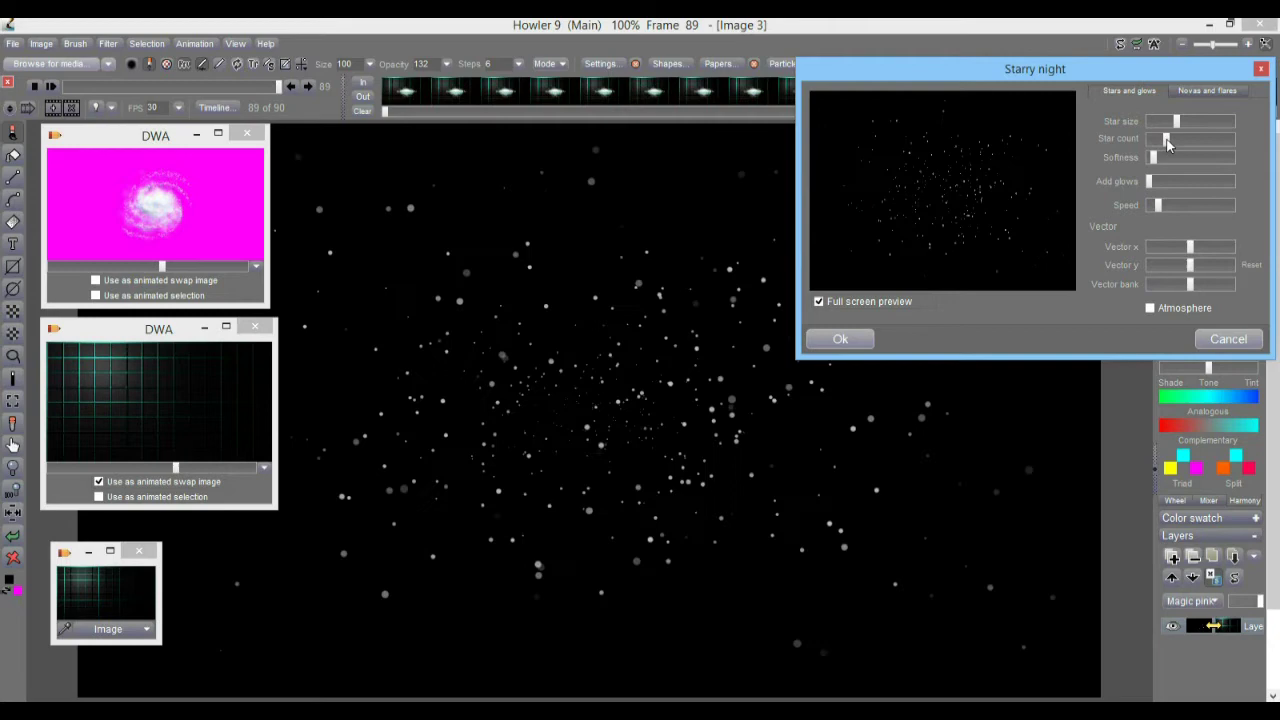
{"action": "left_click_drag", "start_coordinate": [1176, 121], "coordinate": [1163, 123]}
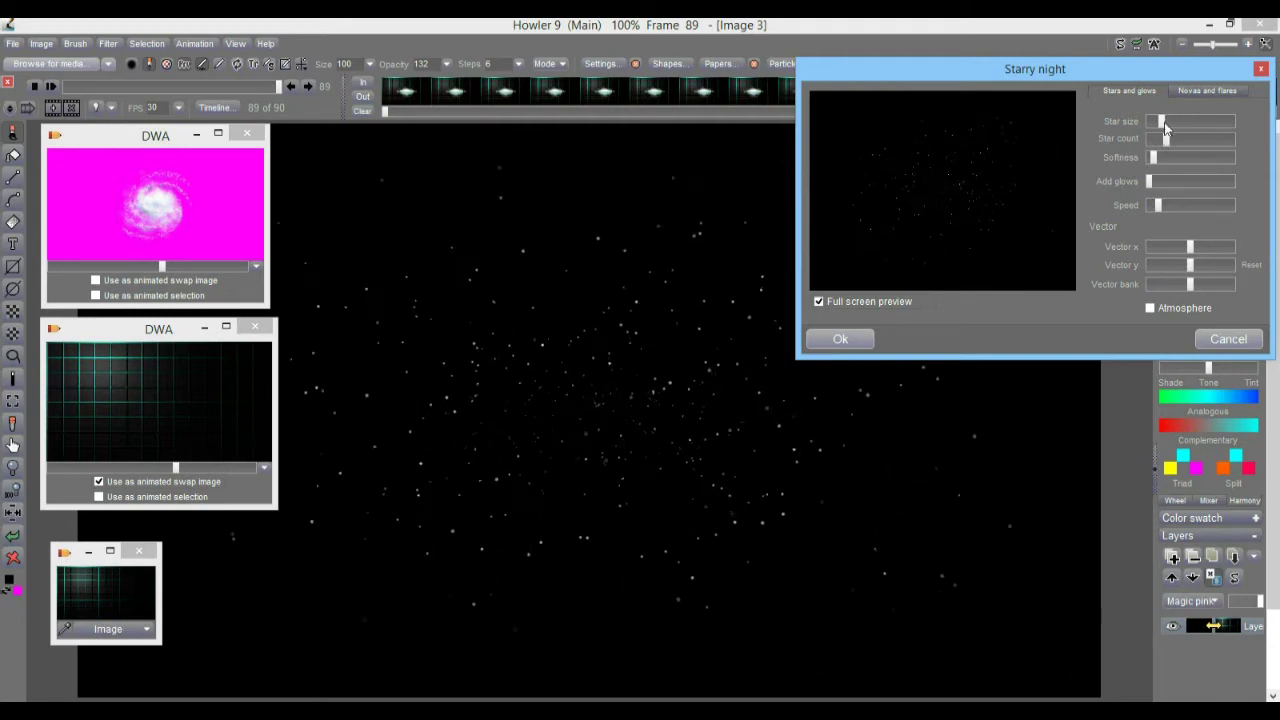
{"action": "left_click", "coordinate": [1186, 310]}
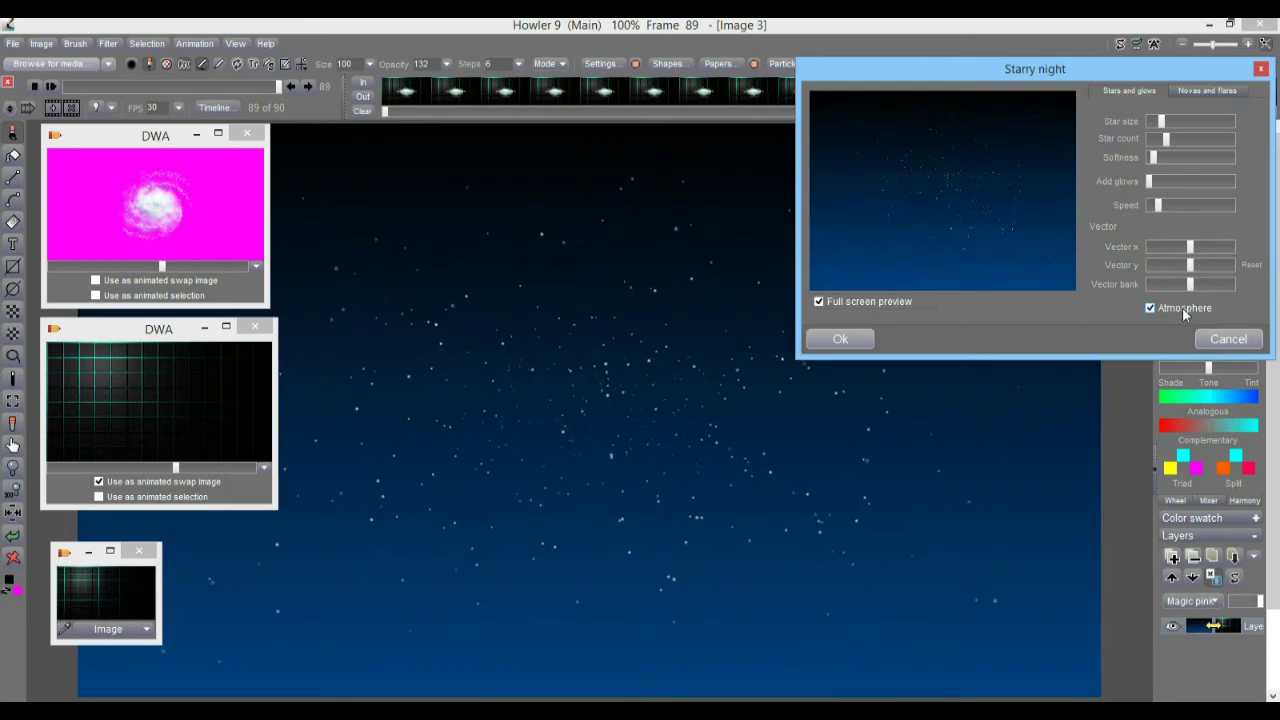
{"action": "left_click", "coordinate": [1182, 308]}
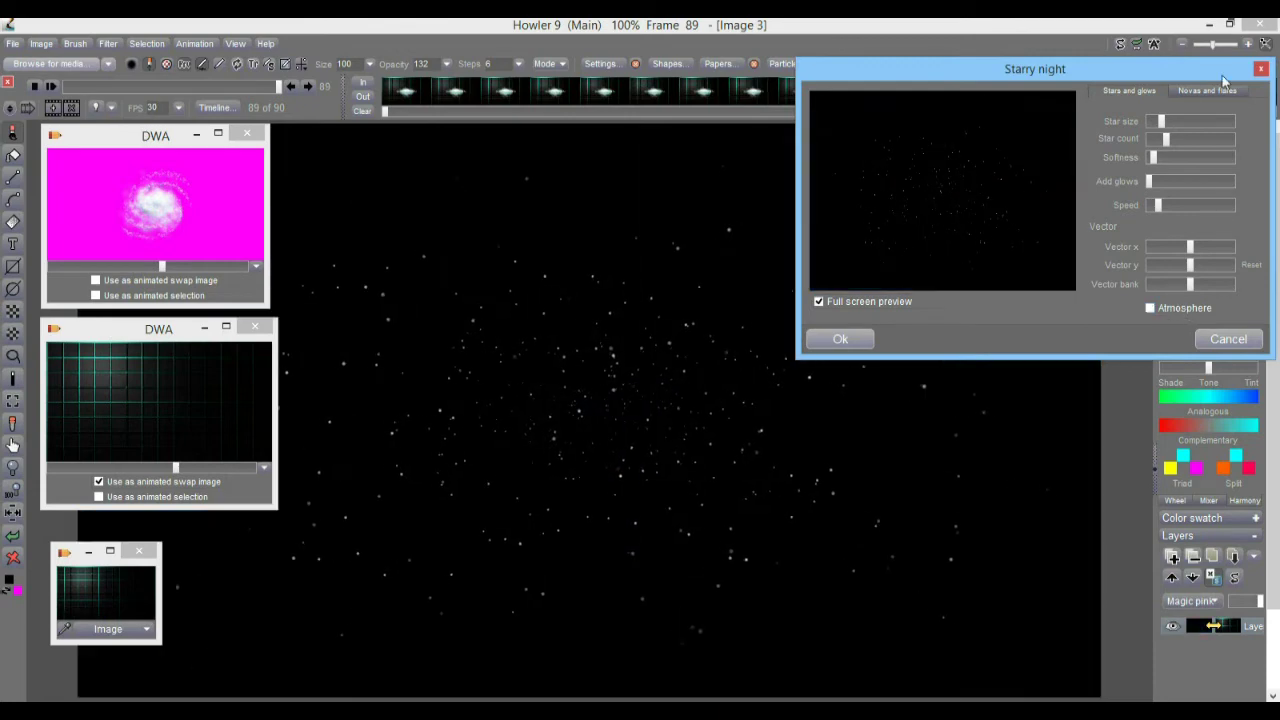
Add lens flares to the starry night effect and browse the presets in the flare options.
{"action": "left_click", "coordinate": [1191, 92]}
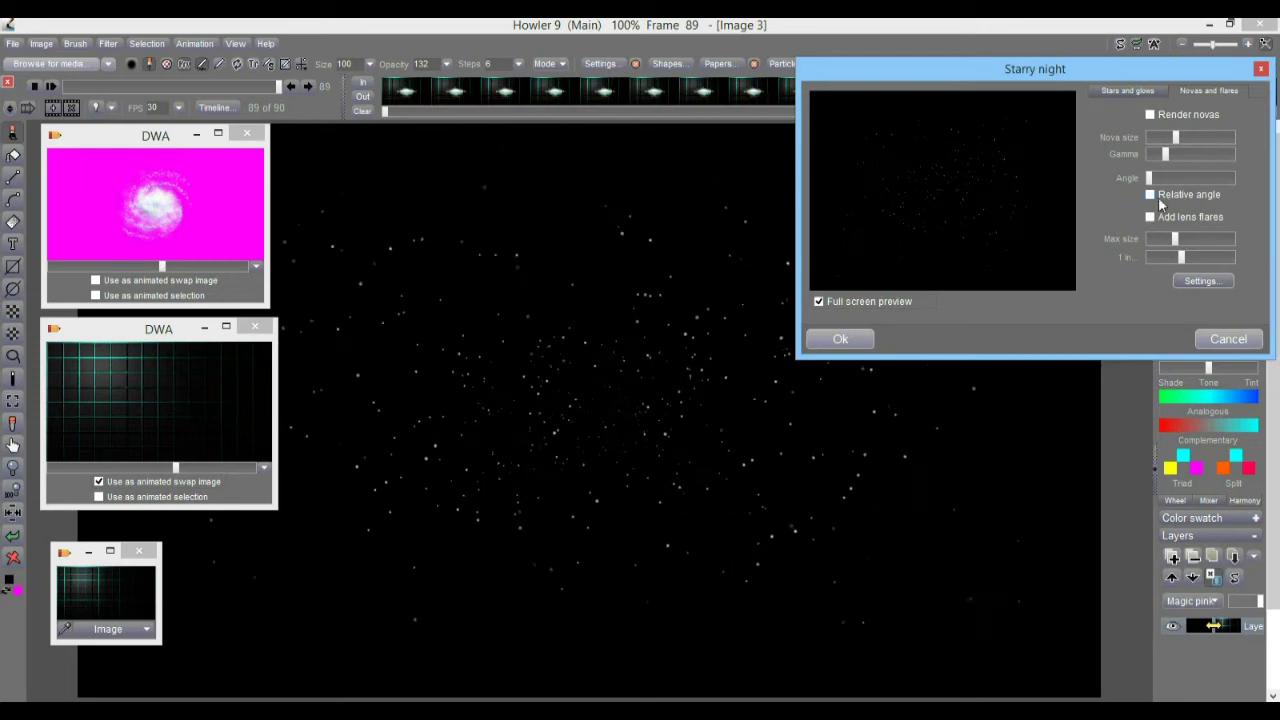
{"action": "left_click", "coordinate": [1201, 281]}
{"action": "left_click_drag", "start_coordinate": [1015, 657], "coordinate": [1243, 660]}
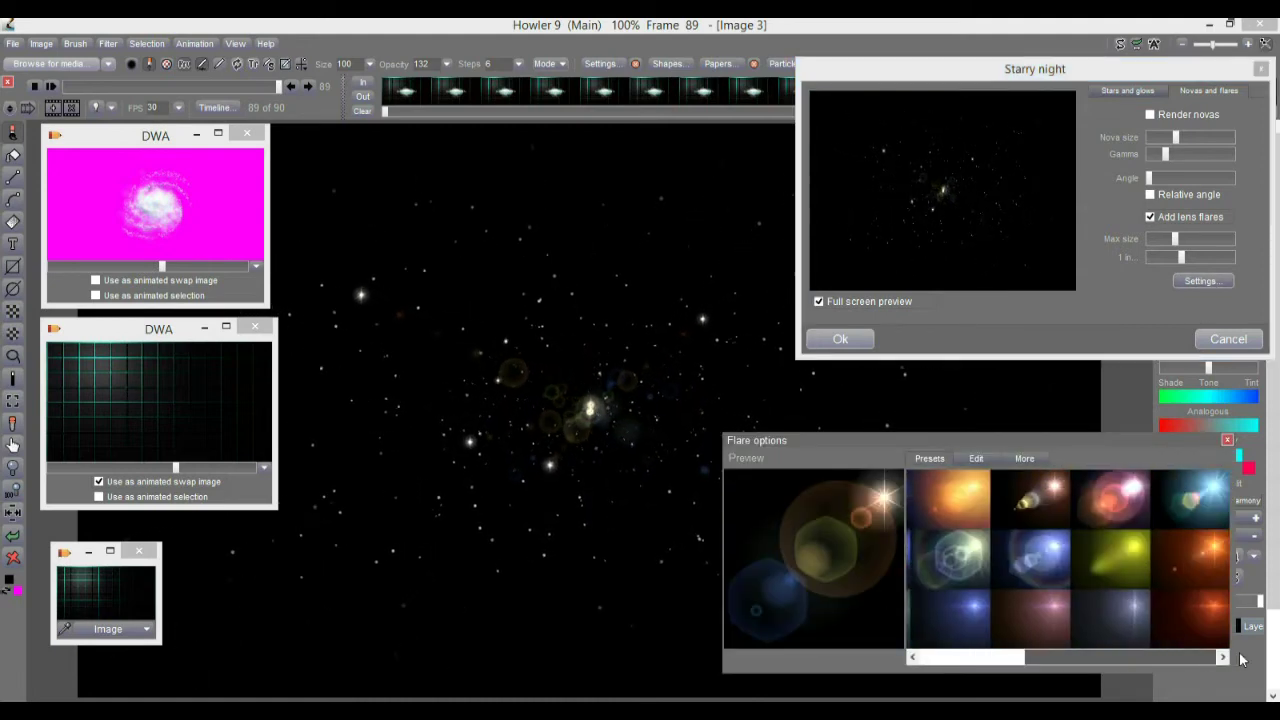
Try the grey, pink, red and green flare presets, settle on the blue star flare, and move the flare options aside.
{"action": "left_click", "coordinate": [1136, 615]}
{"action": "left_click", "coordinate": [1020, 623]}
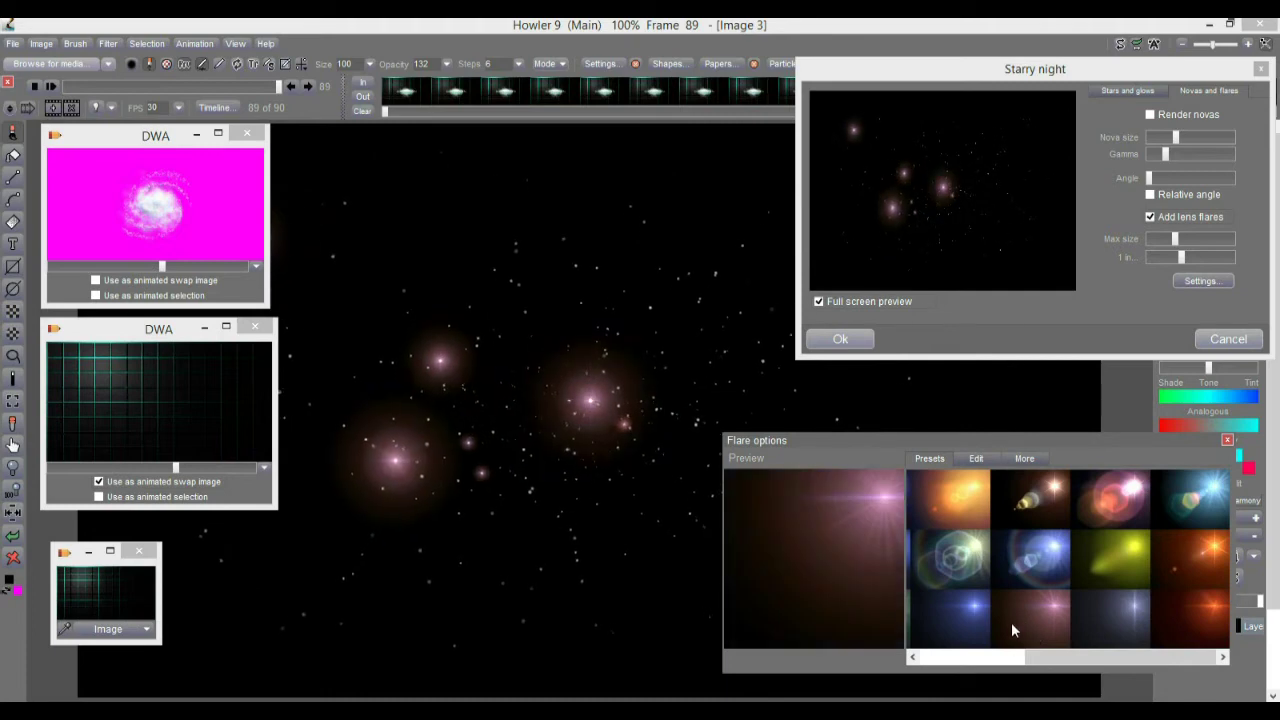
{"action": "left_click", "coordinate": [967, 620]}
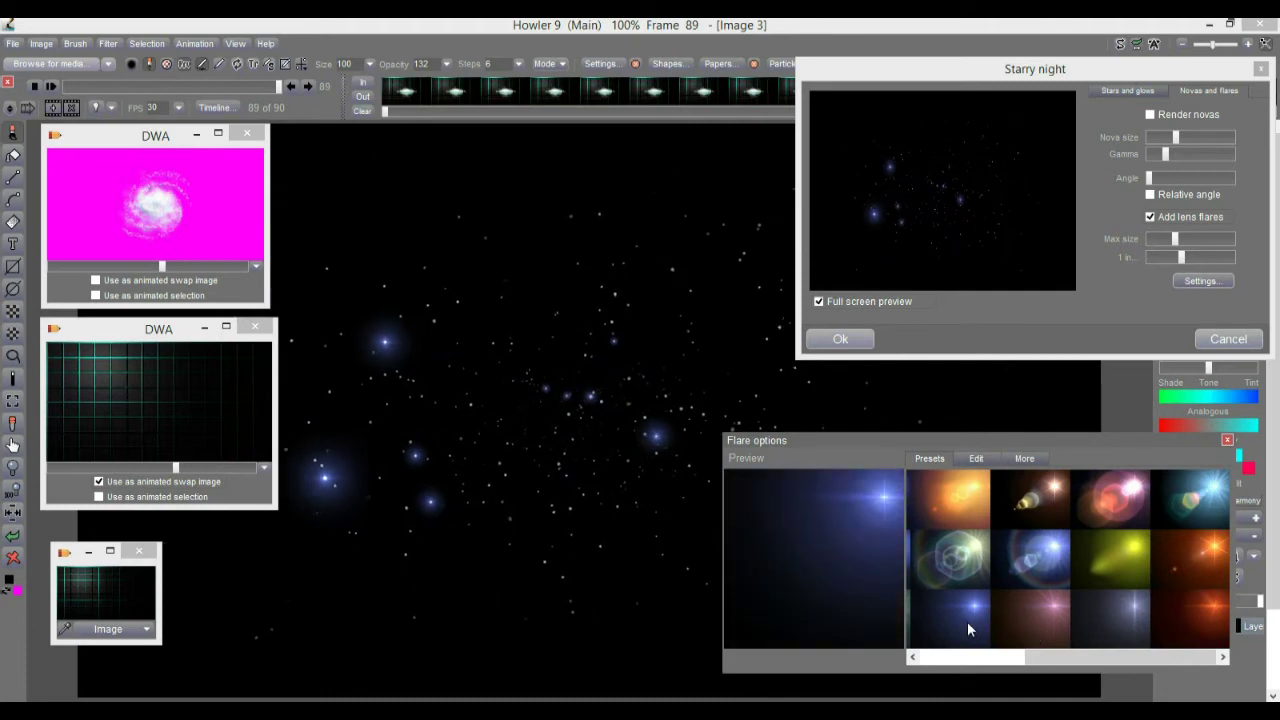
{"action": "left_click", "coordinate": [1156, 624]}
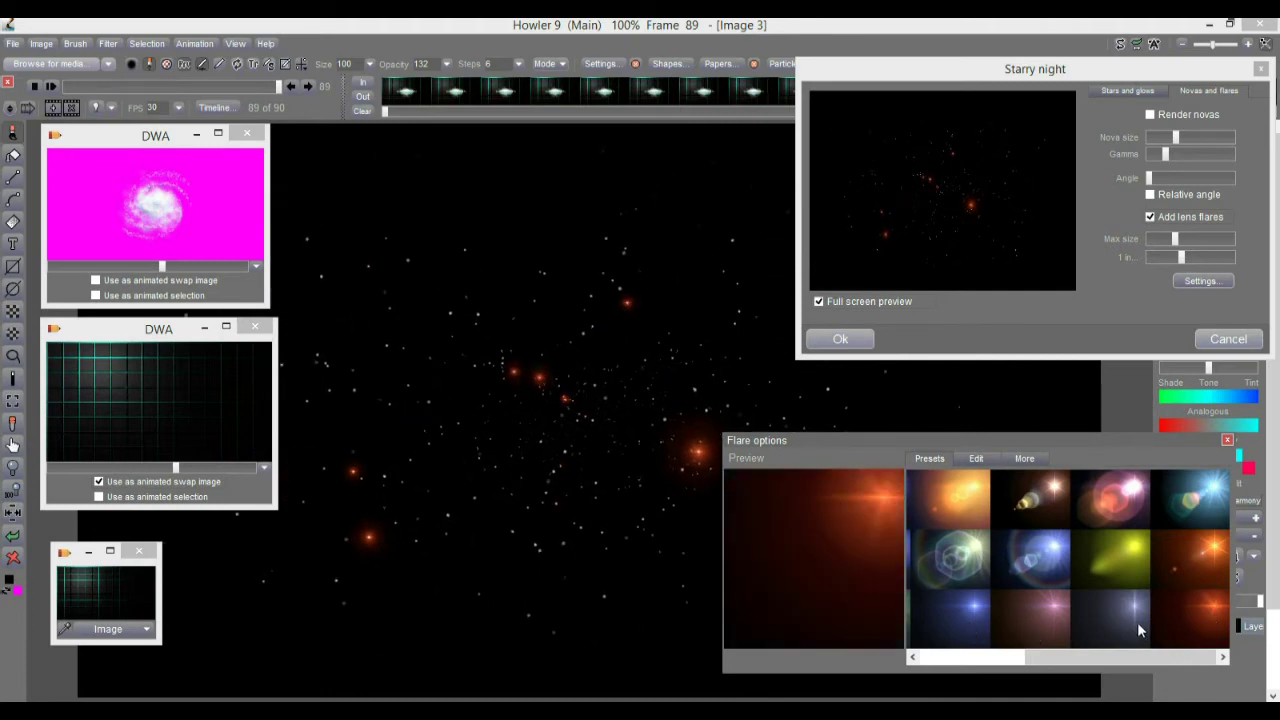
{"action": "left_click", "coordinate": [1137, 622]}
{"action": "left_click", "coordinate": [967, 617]}
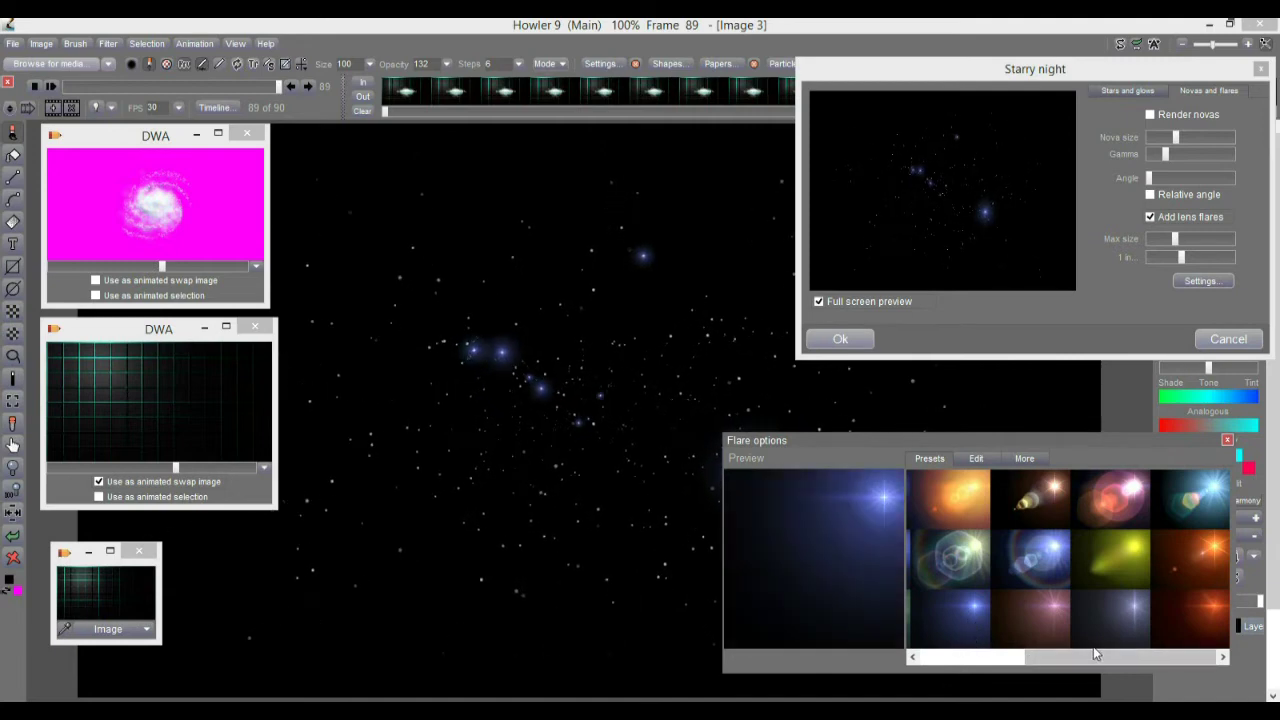
{"action": "scroll", "coordinate": [1054, 654], "scroll_direction": "up", "scroll_amount": 2}
{"action": "left_click", "coordinate": [1094, 608]}
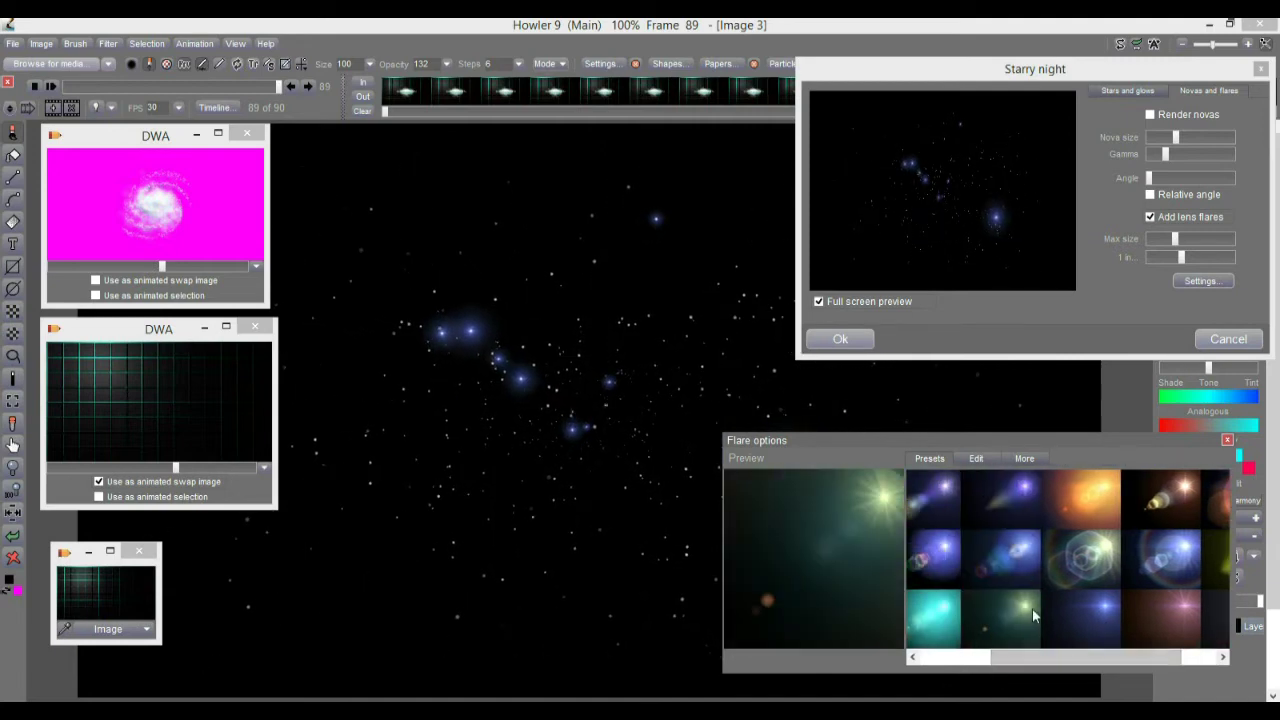
{"action": "left_click", "coordinate": [1094, 608]}
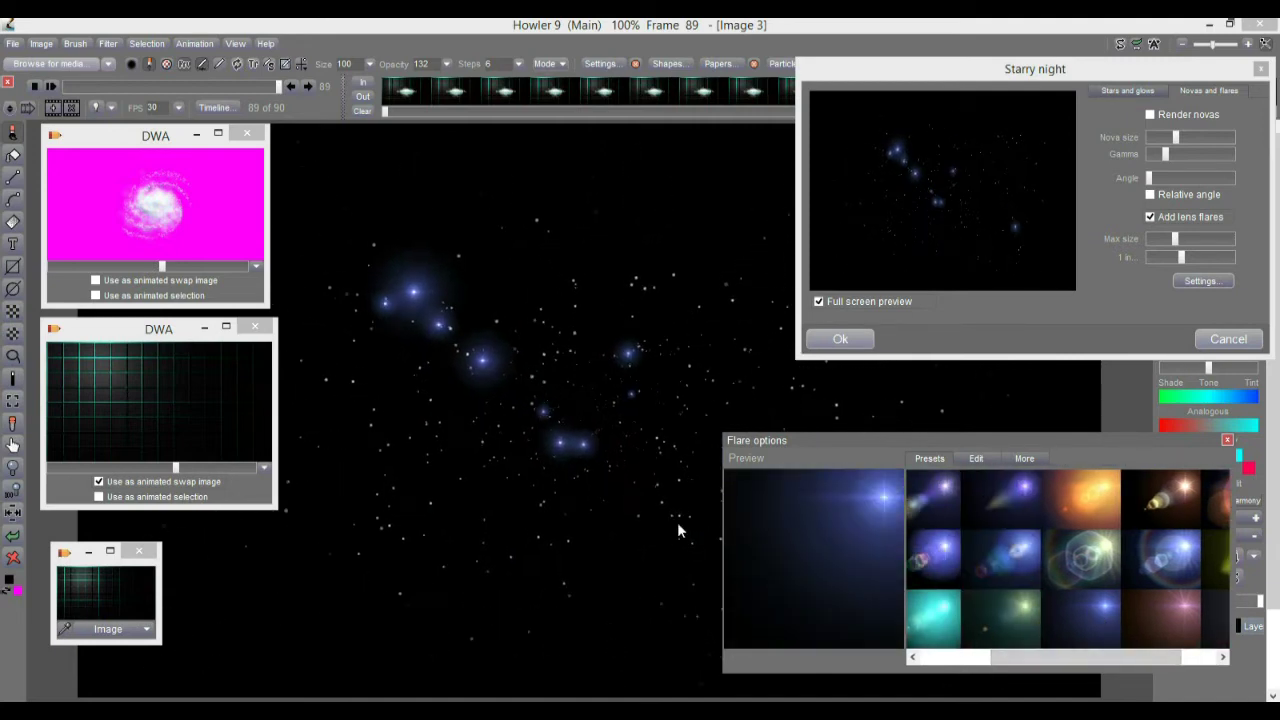
{"action": "left_click_drag", "start_coordinate": [1180, 444], "coordinate": [1069, 439]}
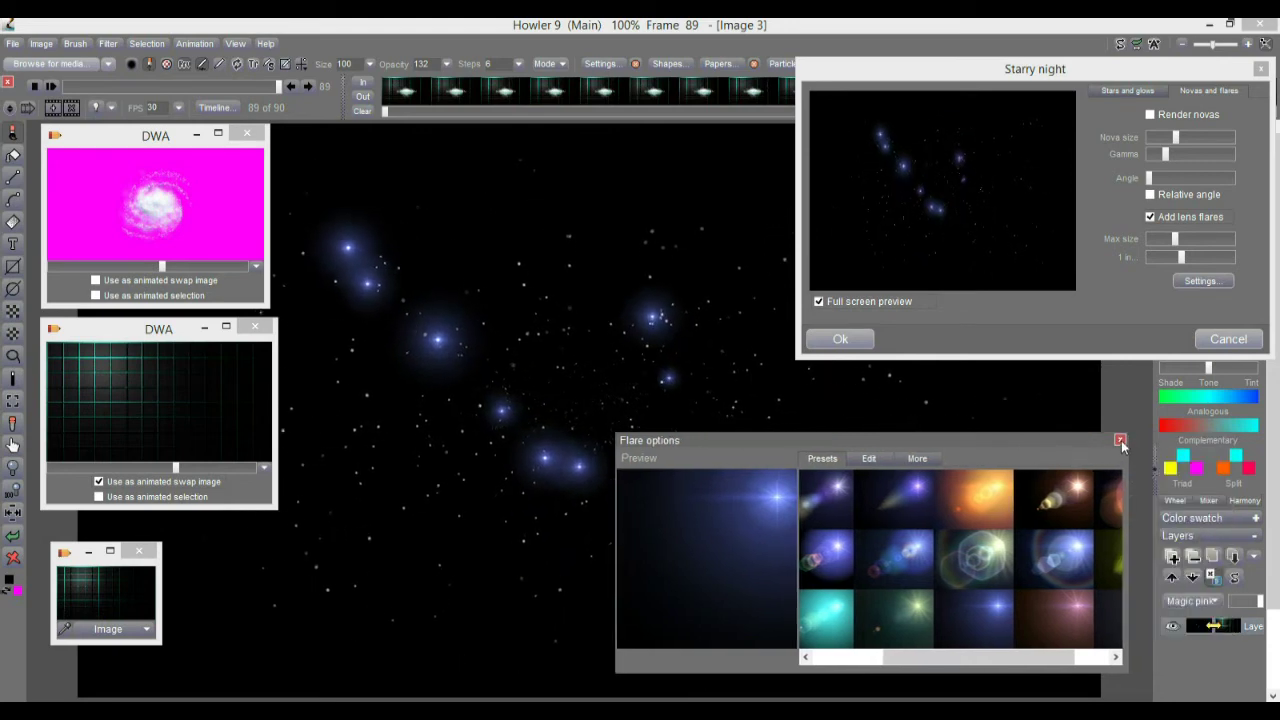
Set the lens flare frequency to 1 in 17, raise the star speed moderately, and render the starry night effect over the animation.
{"action": "left_click", "coordinate": [1119, 440]}
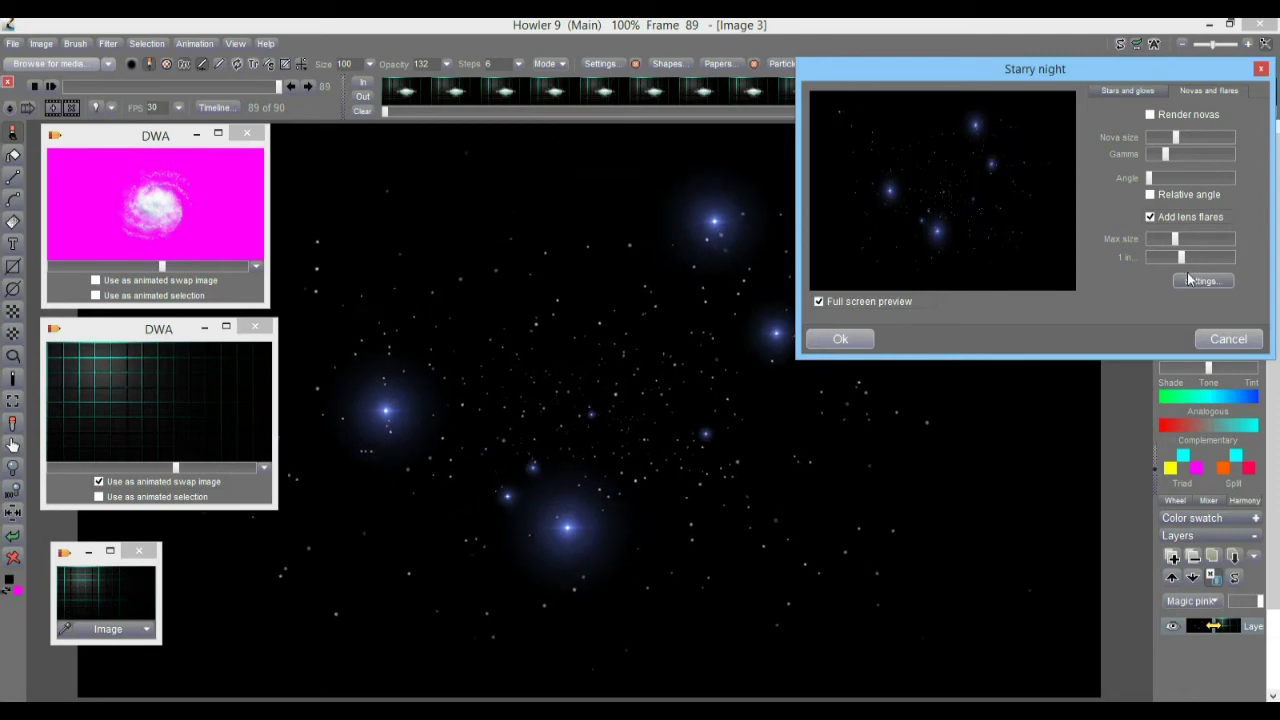
{"action": "left_click_drag", "start_coordinate": [1183, 259], "coordinate": [1192, 257]}
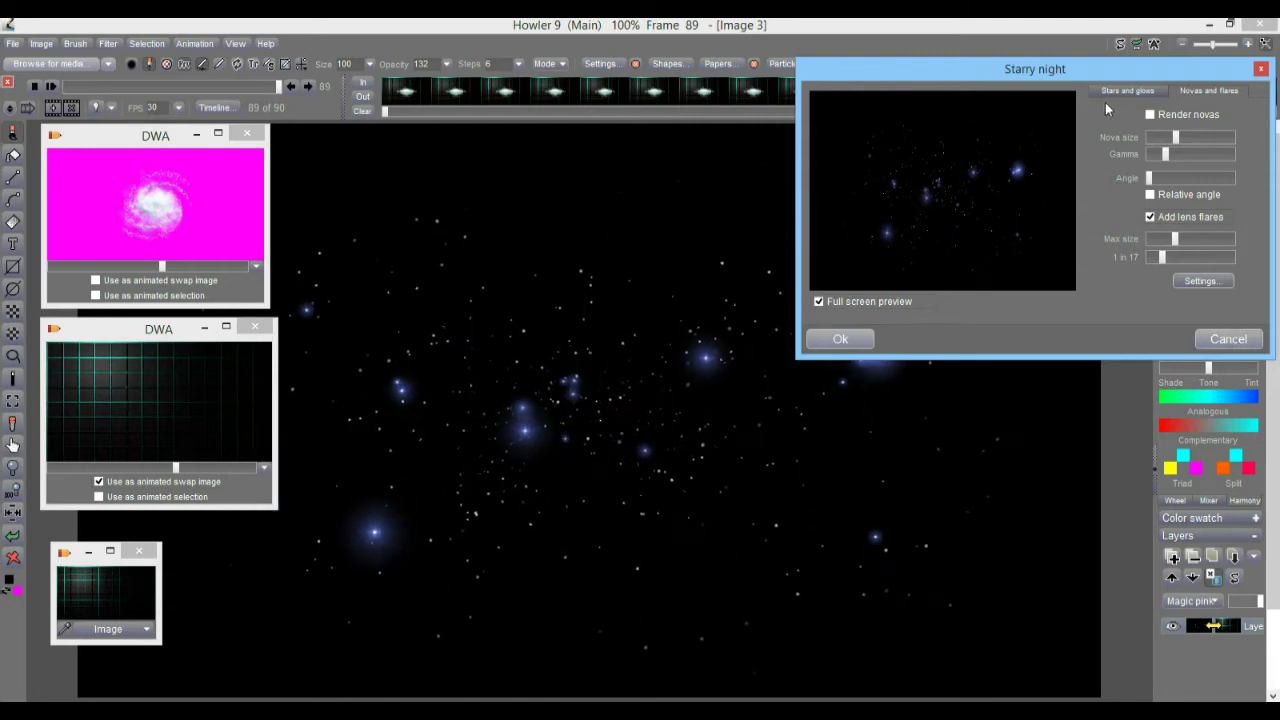
{"action": "left_click", "coordinate": [1138, 90]}
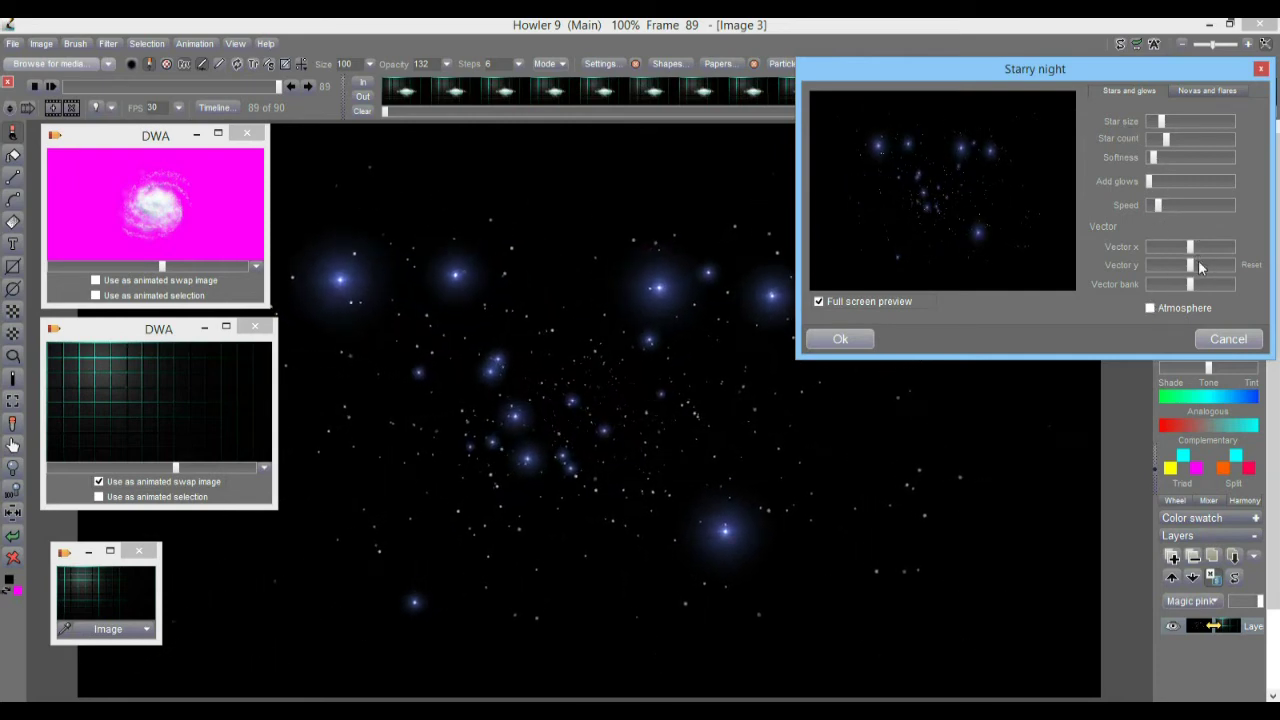
{"action": "left_click_drag", "start_coordinate": [1169, 204], "coordinate": [1235, 204]}
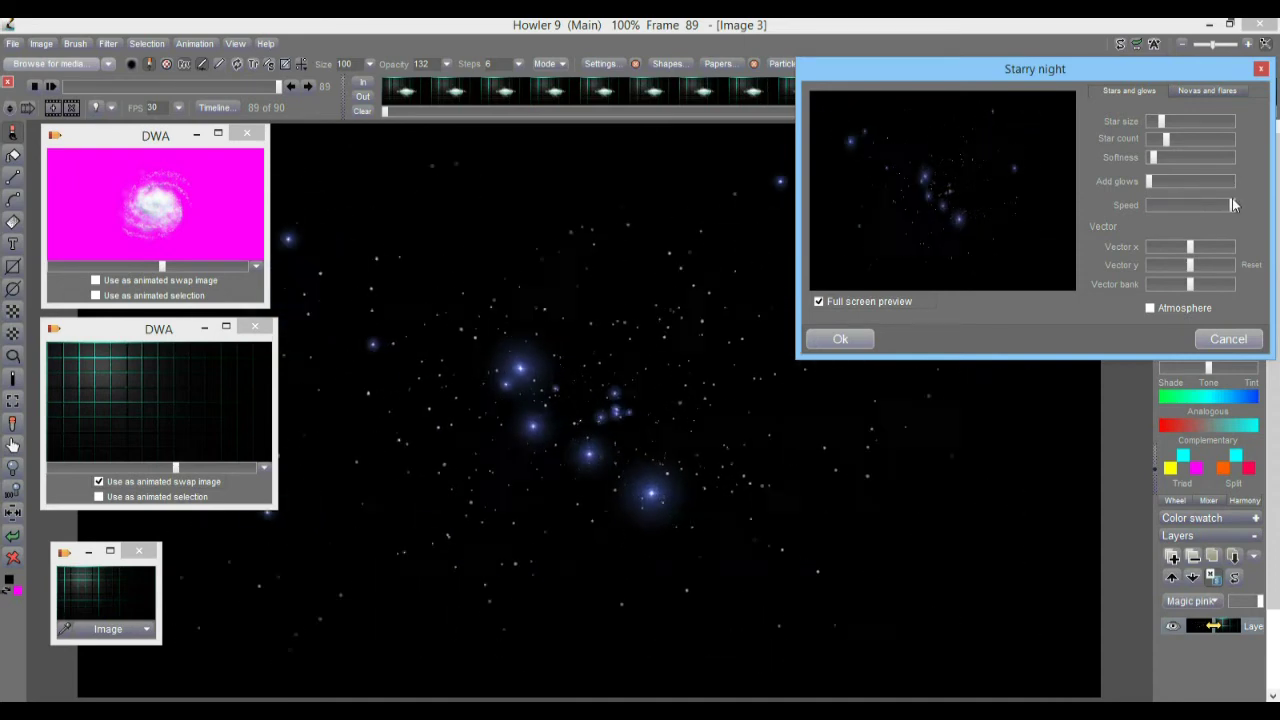
{"action": "left_click", "coordinate": [1181, 208]}
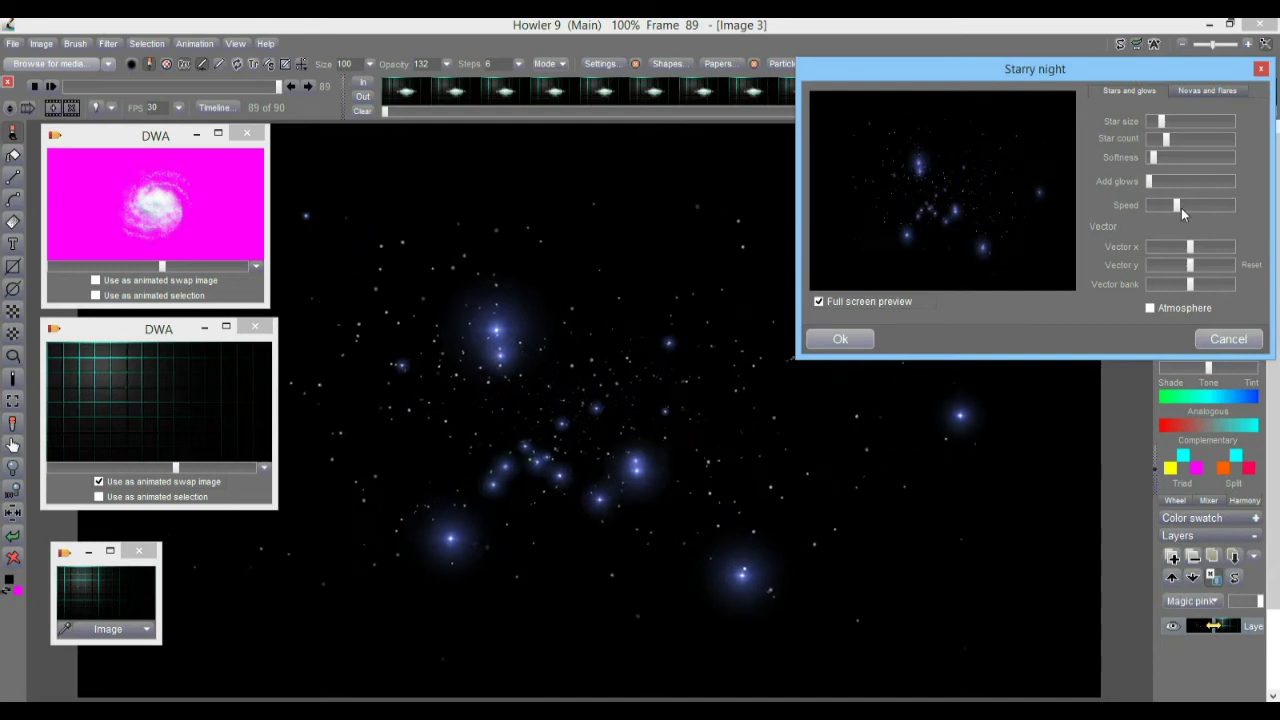
{"action": "left_click", "coordinate": [840, 339]}
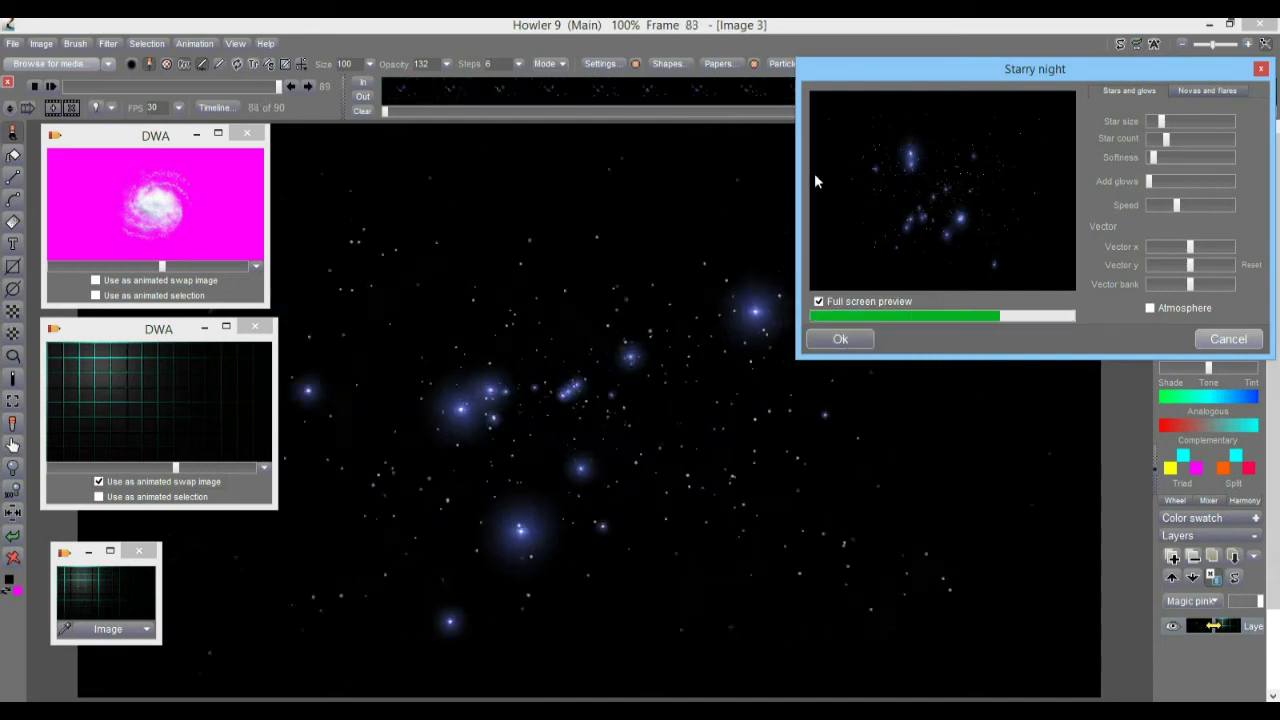
Store the rendered starry animation to disc.
{"action": "left_click", "coordinate": [190, 43]}
{"action": "mouse_move", "coordinate": [249, 107]}
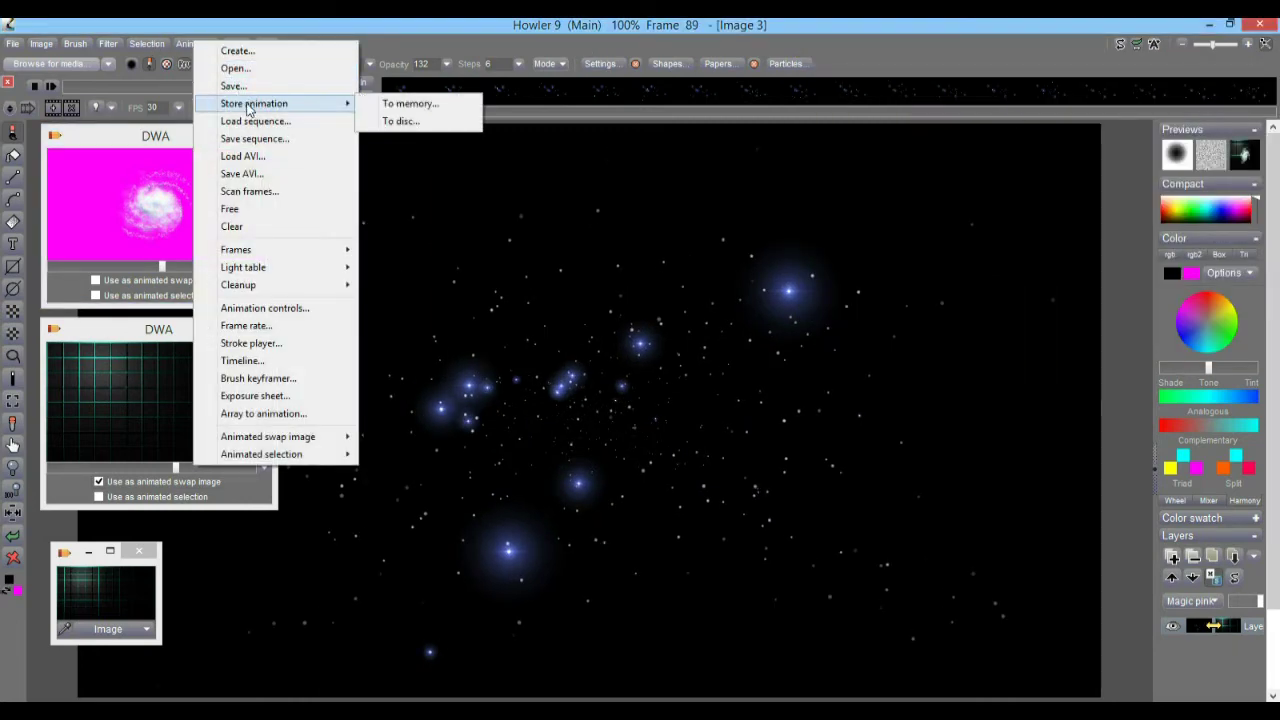
{"action": "left_click", "coordinate": [401, 120]}
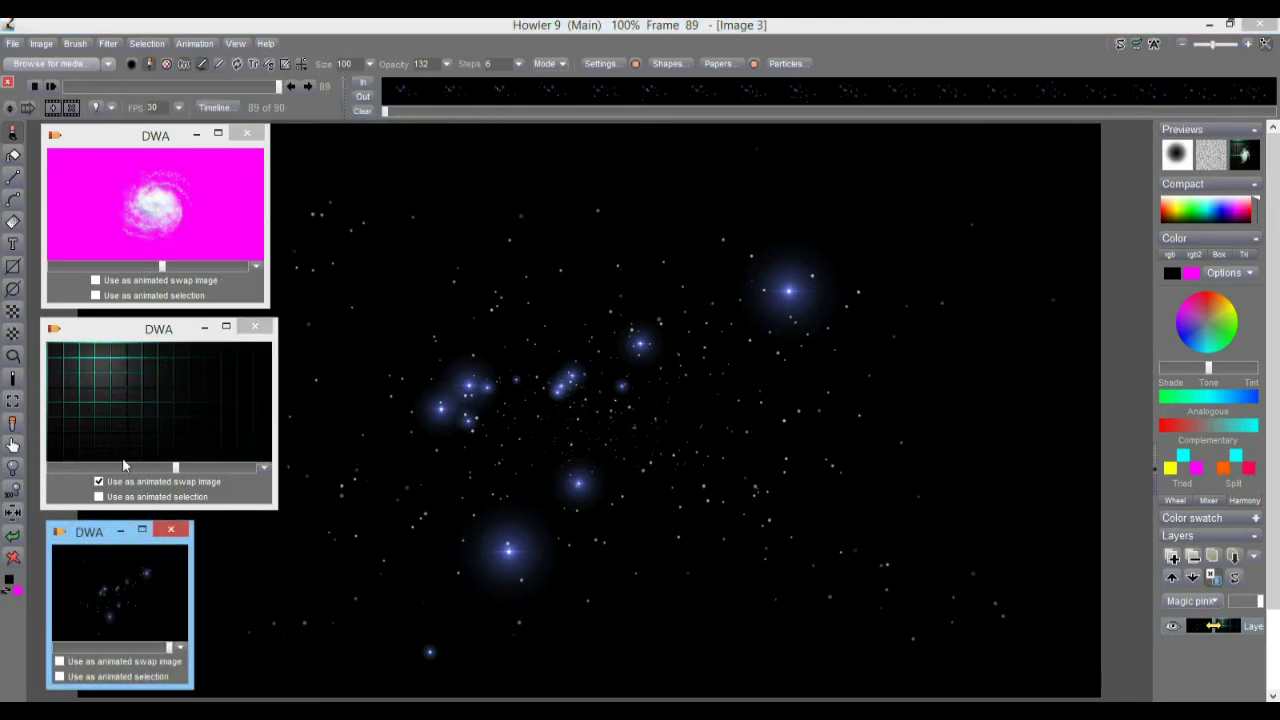
Replace the stored grid animation window with the starry one, enlarge it, and use it as the animated swap image.
{"action": "left_click_drag", "start_coordinate": [82, 535], "coordinate": [80, 331]}
{"action": "left_click", "coordinate": [264, 319]}
{"action": "left_click", "coordinate": [262, 322]}
{"action": "left_click_drag", "start_coordinate": [179, 482], "coordinate": [292, 526]}
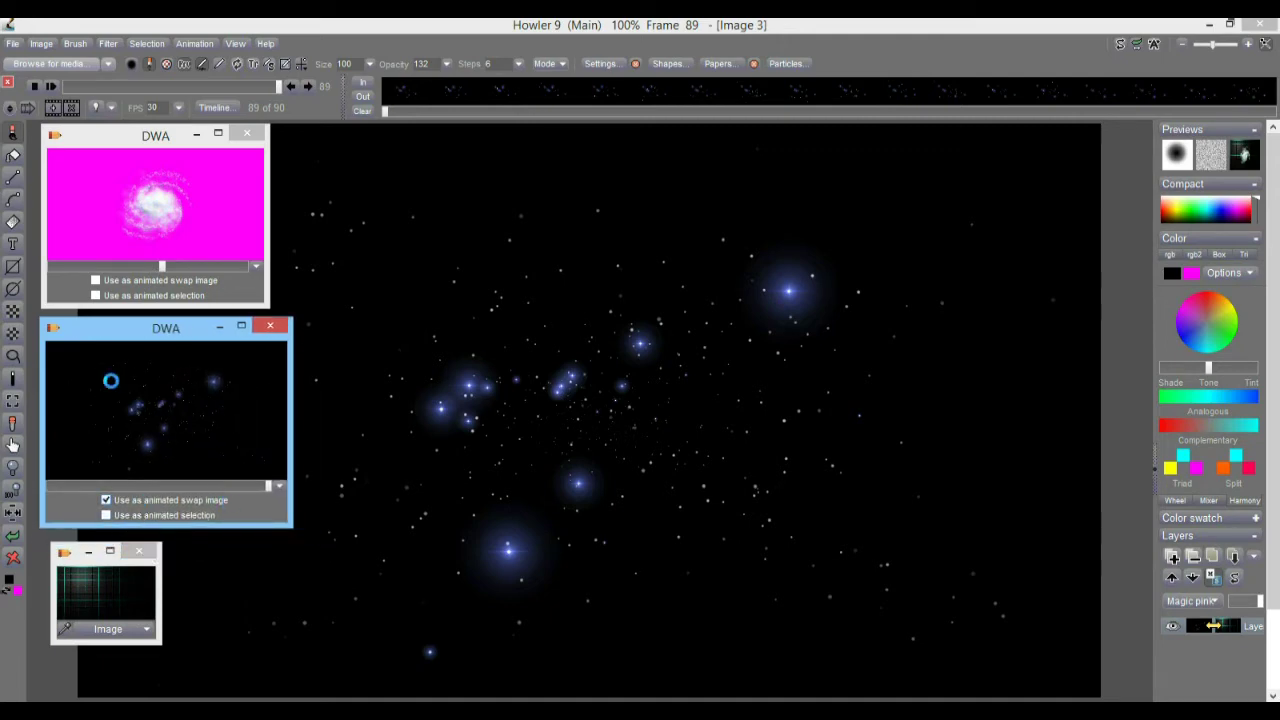
{"action": "left_click_drag", "start_coordinate": [122, 83], "coordinate": [280, 83]}
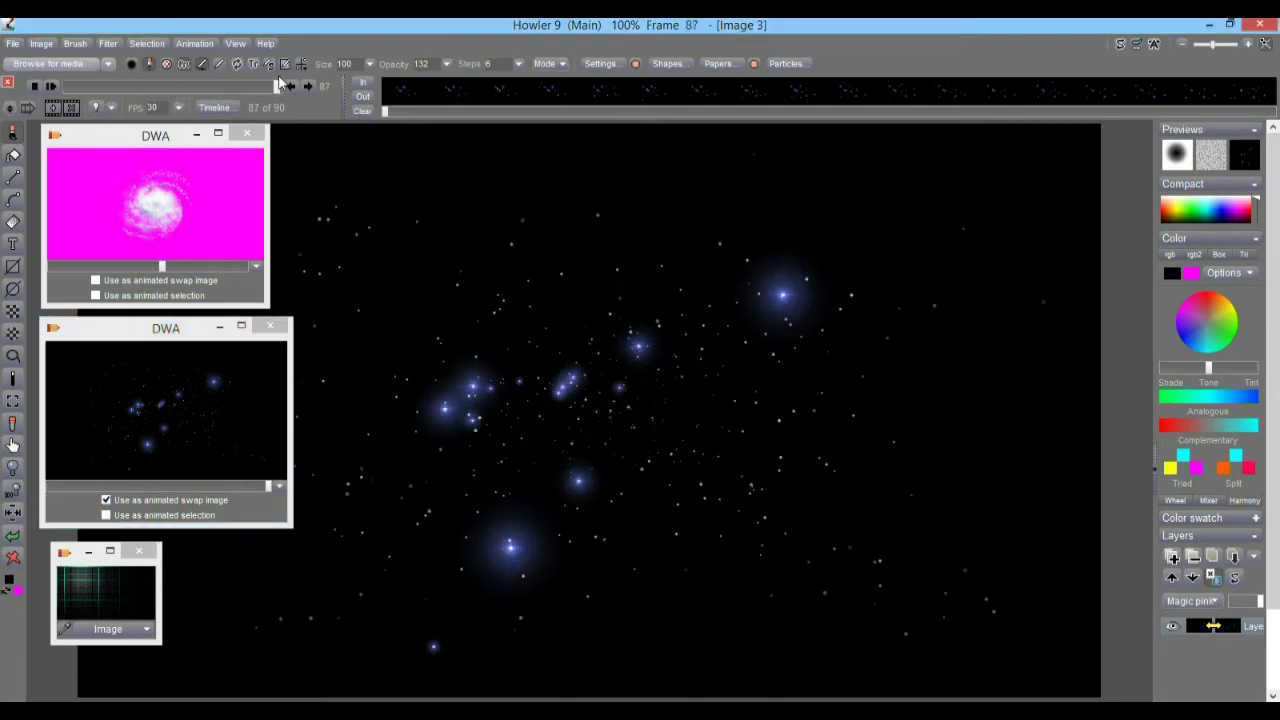
Restore the stored magic-pink galaxy animation into the main buffer and scrub to around frame 47.
{"action": "double_click", "coordinate": [131, 204]}
{"action": "left_click", "coordinate": [683, 416]}
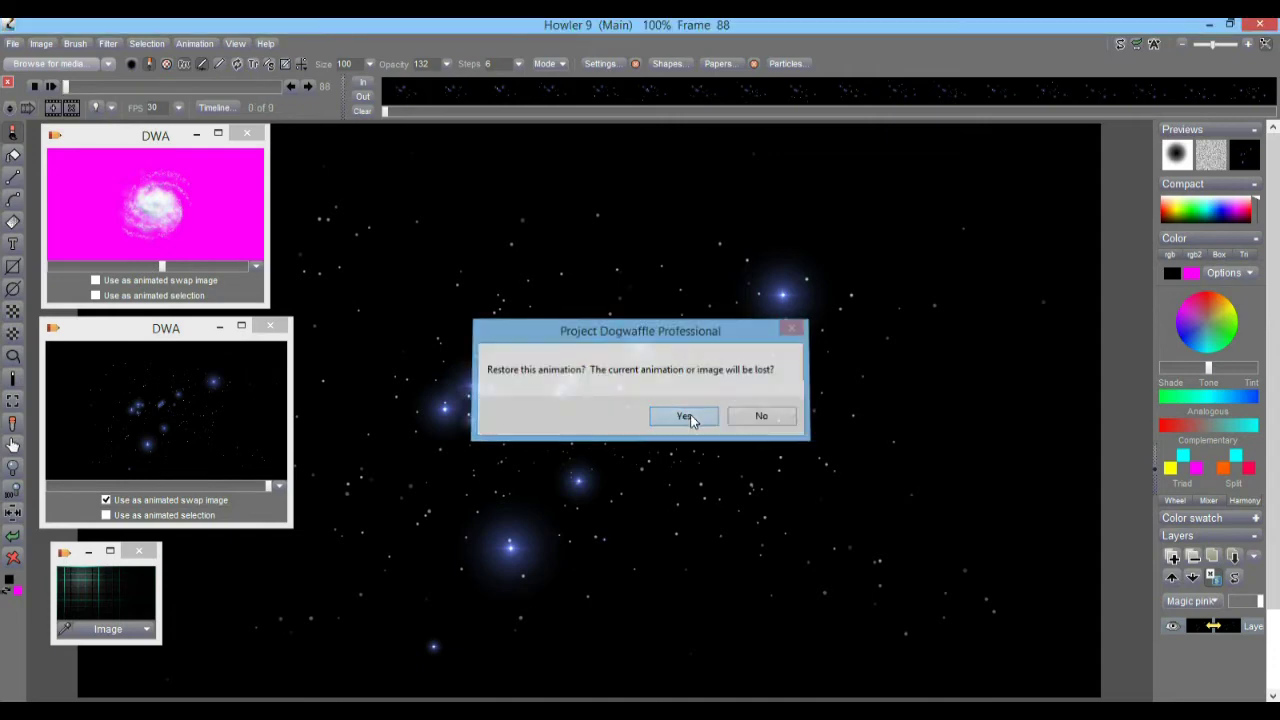
{"action": "left_click_drag", "start_coordinate": [66, 87], "coordinate": [180, 84]}
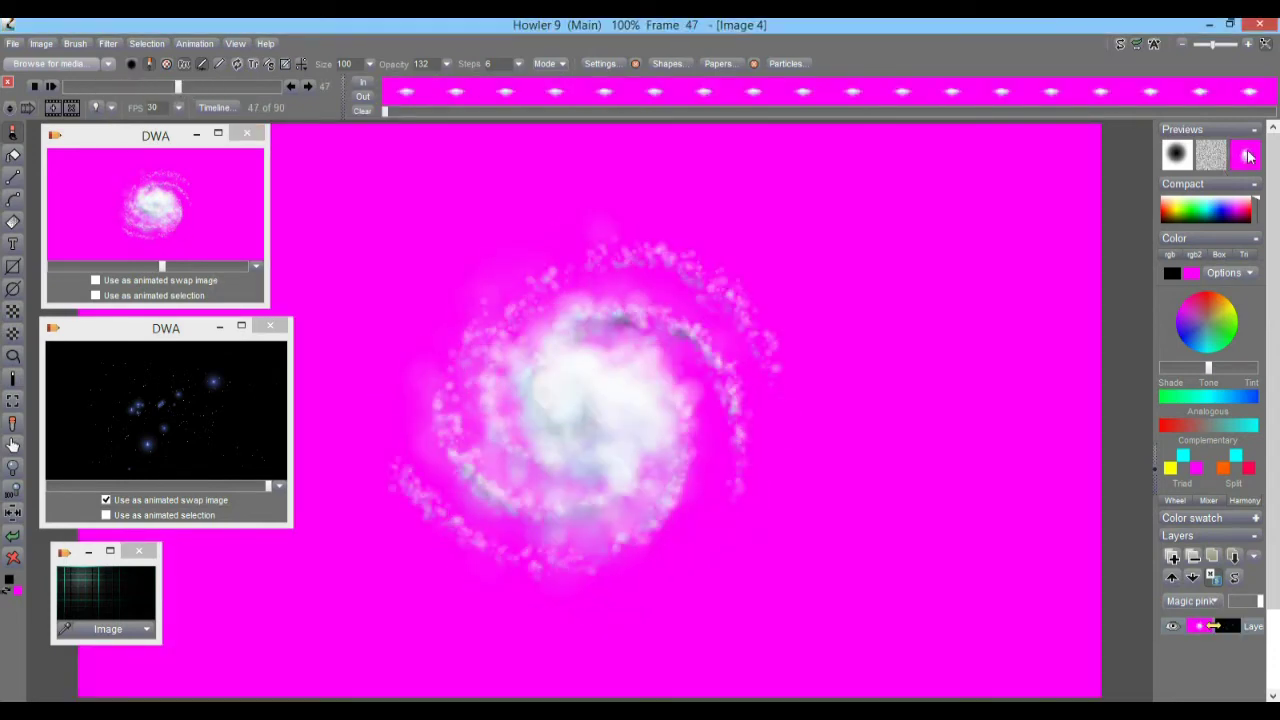
Turn on swap mixing, set the current layer's mode to Magic pink, and scrub the galaxy over the stars to around frame 32.
{"action": "left_click", "coordinate": [1248, 156]}
{"action": "right_click", "coordinate": [1248, 156]}
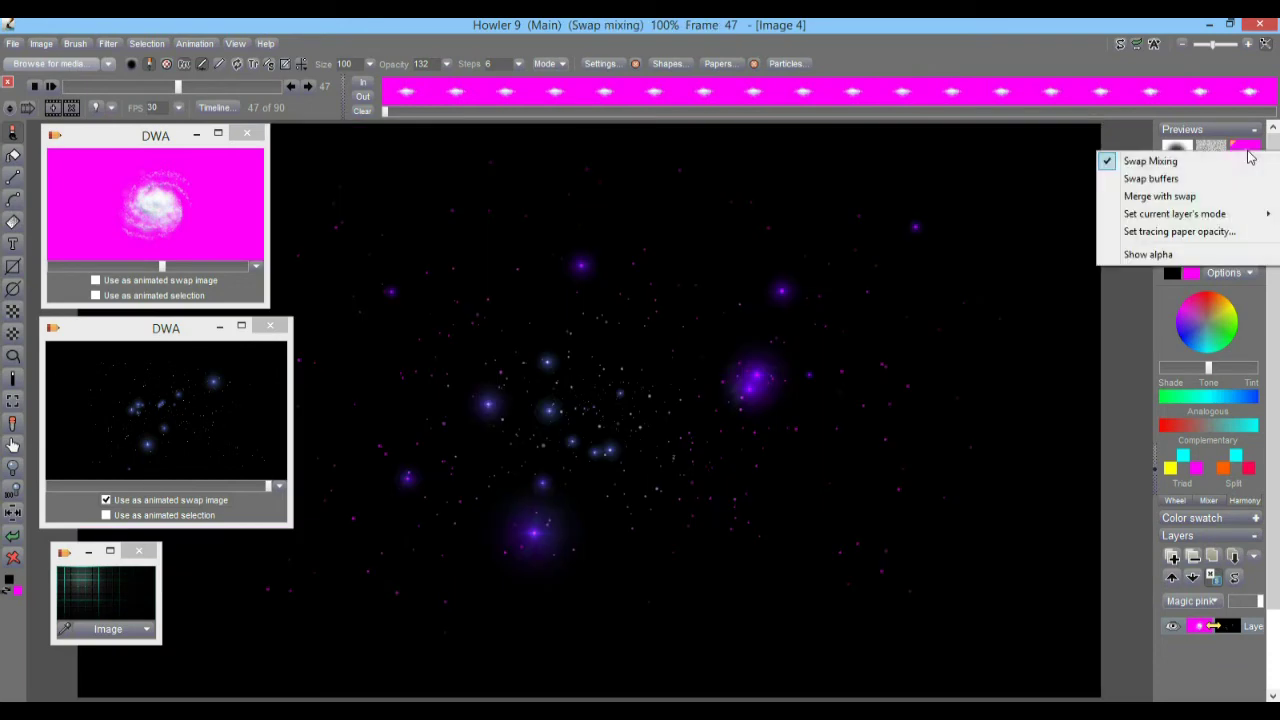
{"action": "mouse_move", "coordinate": [1170, 218]}
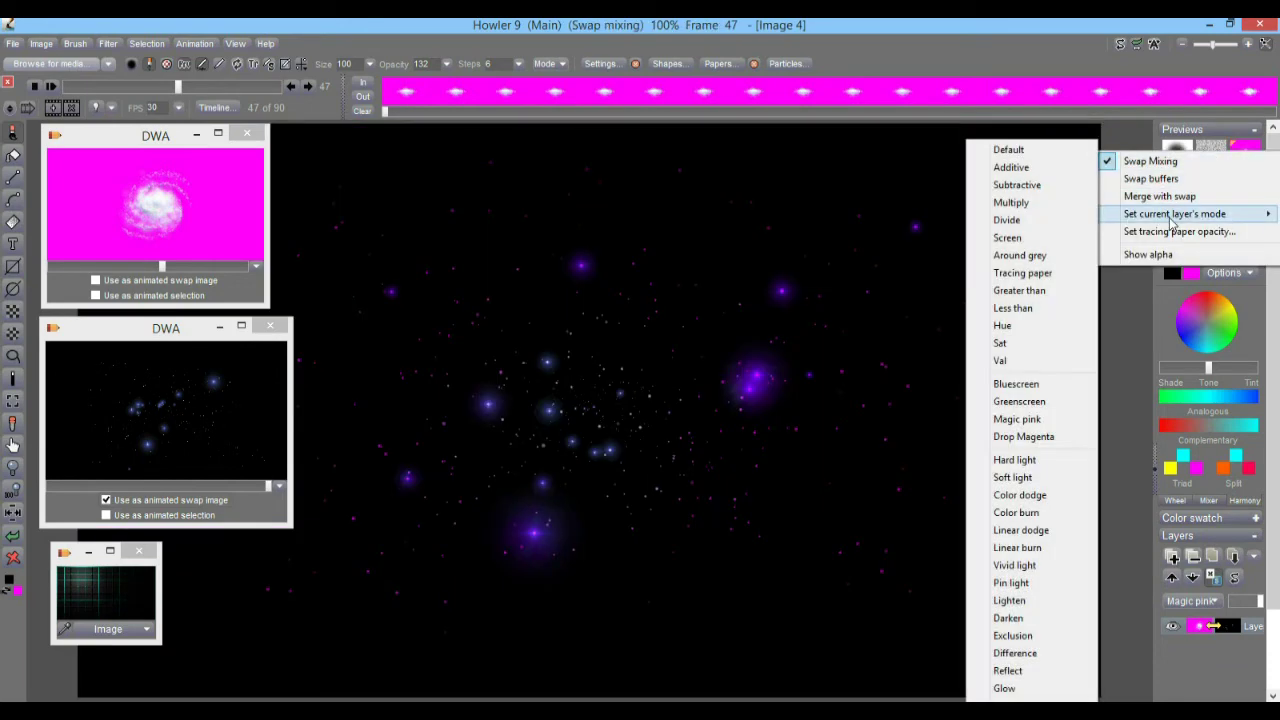
{"action": "left_click", "coordinate": [1038, 421]}
{"action": "left_click_drag", "start_coordinate": [63, 83], "coordinate": [141, 105]}
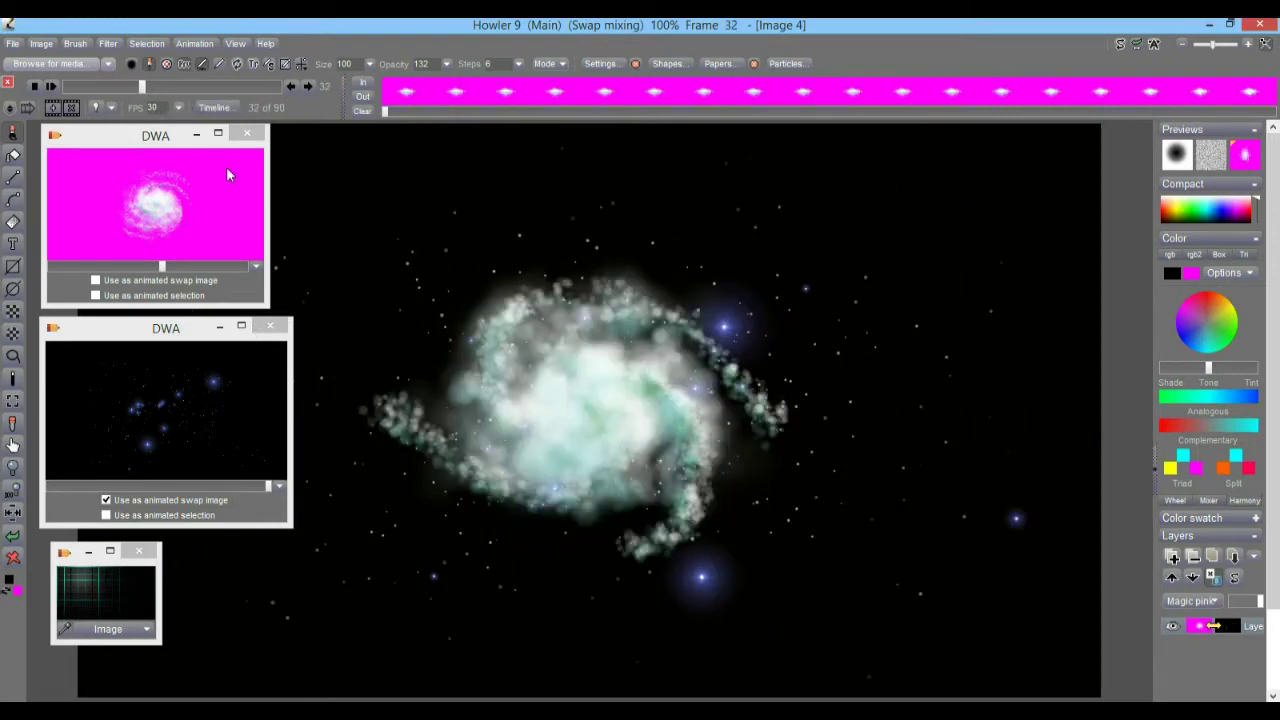
Merge the galaxy with the starry swap image for all frames and scrub back to around frame 19.
{"action": "right_click", "coordinate": [1252, 153]}
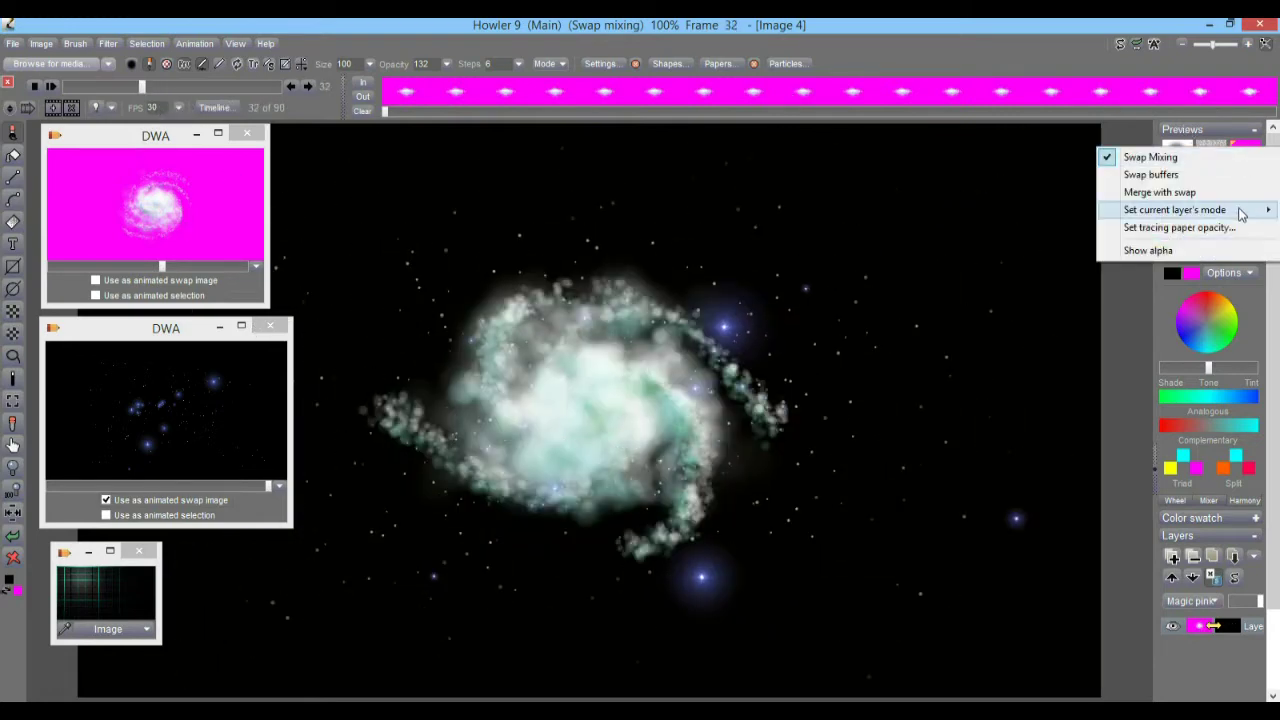
{"action": "mouse_move", "coordinate": [1241, 213]}
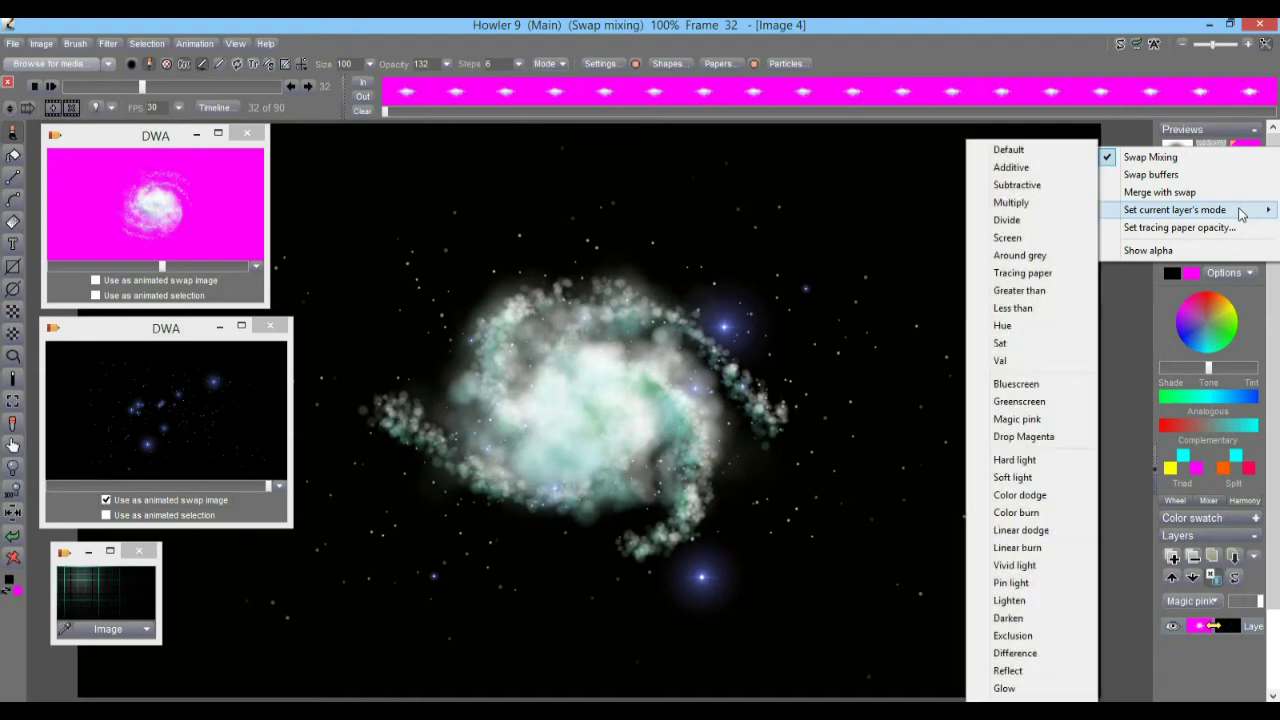
{"action": "left_click", "coordinate": [1160, 192]}
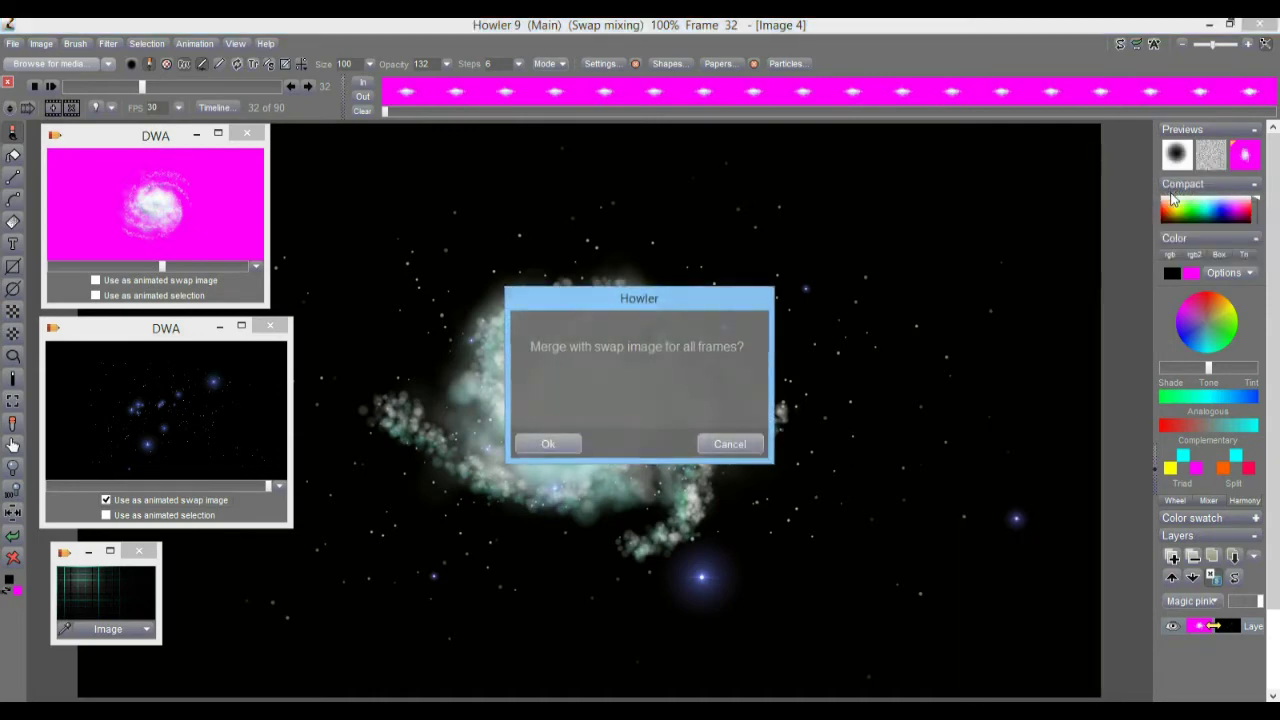
{"action": "left_click", "coordinate": [550, 441]}
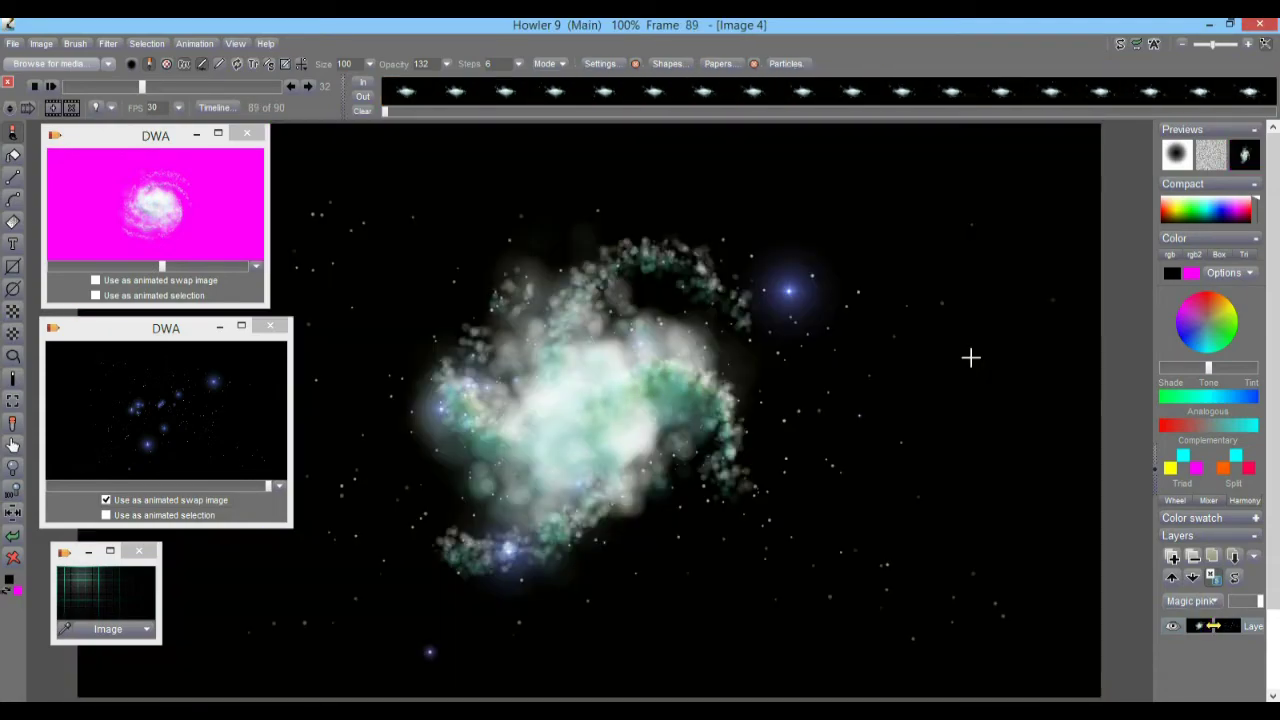
{"action": "left_click_drag", "start_coordinate": [148, 95], "coordinate": [115, 88]}
Examine the Composite with swap filters and the Color Key settings without applying them, and look over the other filter categories.
{"action": "left_click", "coordinate": [108, 44]}
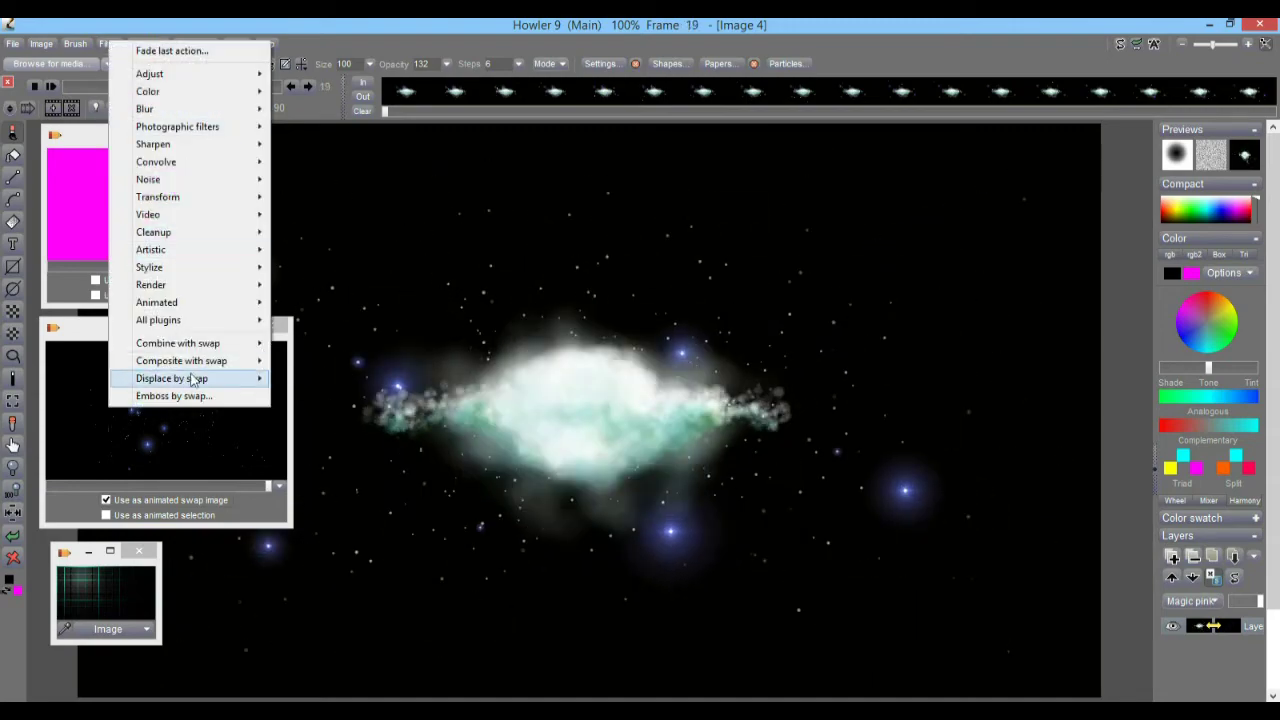
{"action": "mouse_move", "coordinate": [195, 346]}
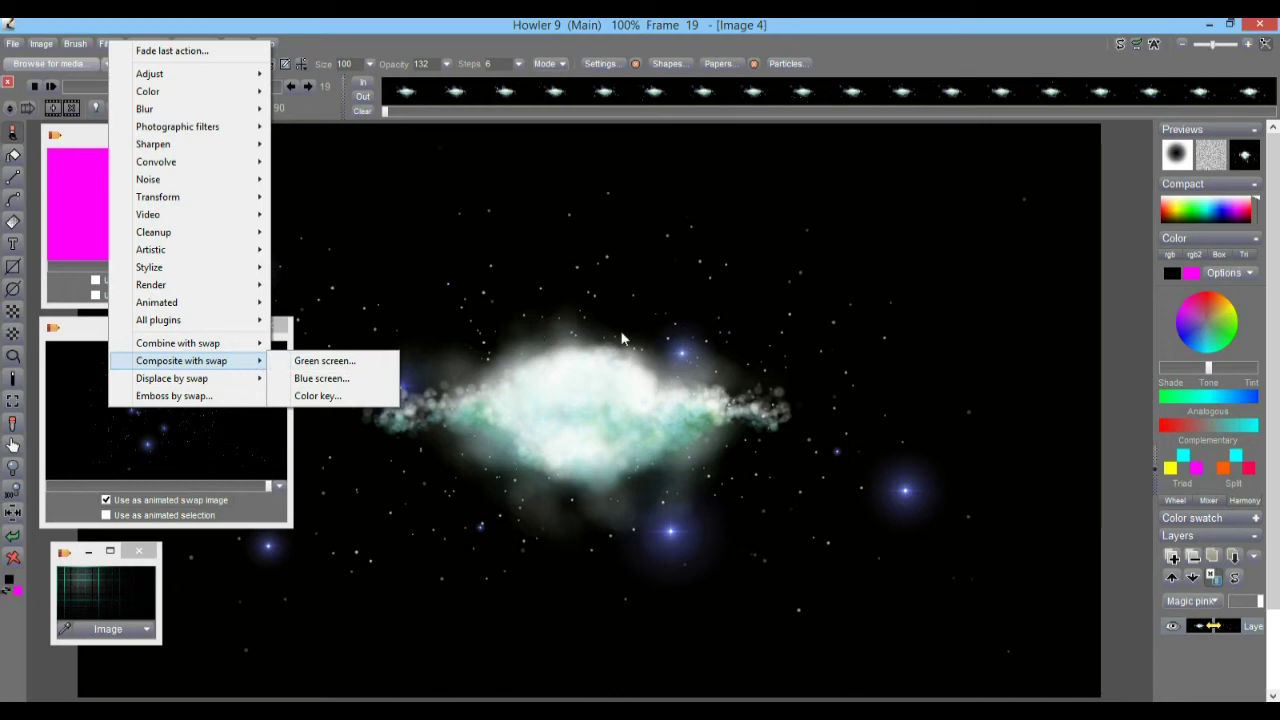
{"action": "left_click", "coordinate": [355, 396]}
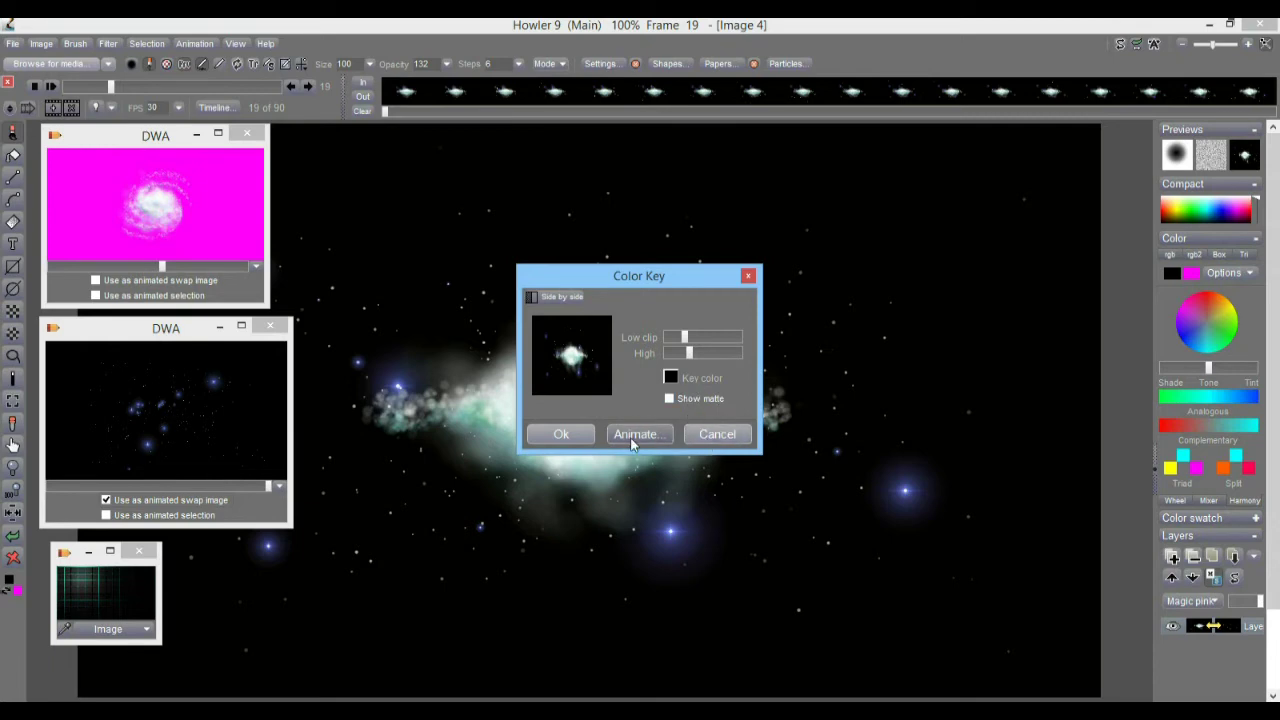
{"action": "left_click", "coordinate": [718, 434]}
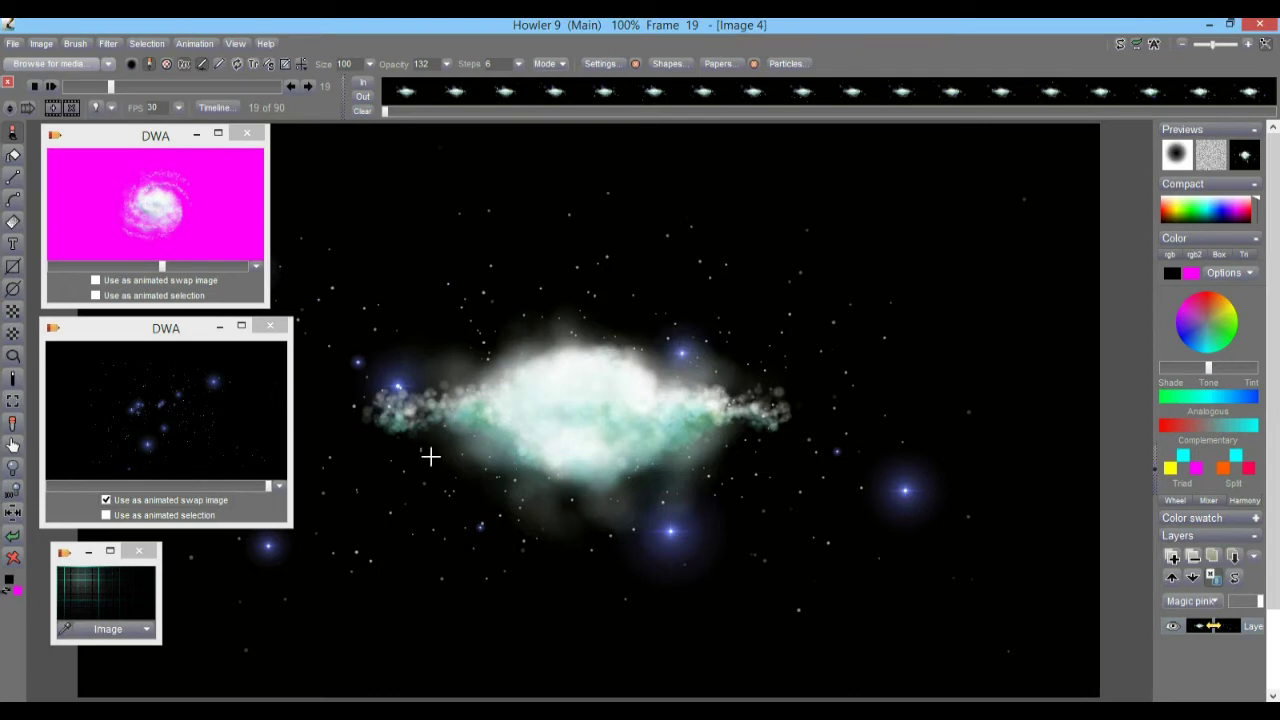
{"action": "left_click", "coordinate": [109, 44]}
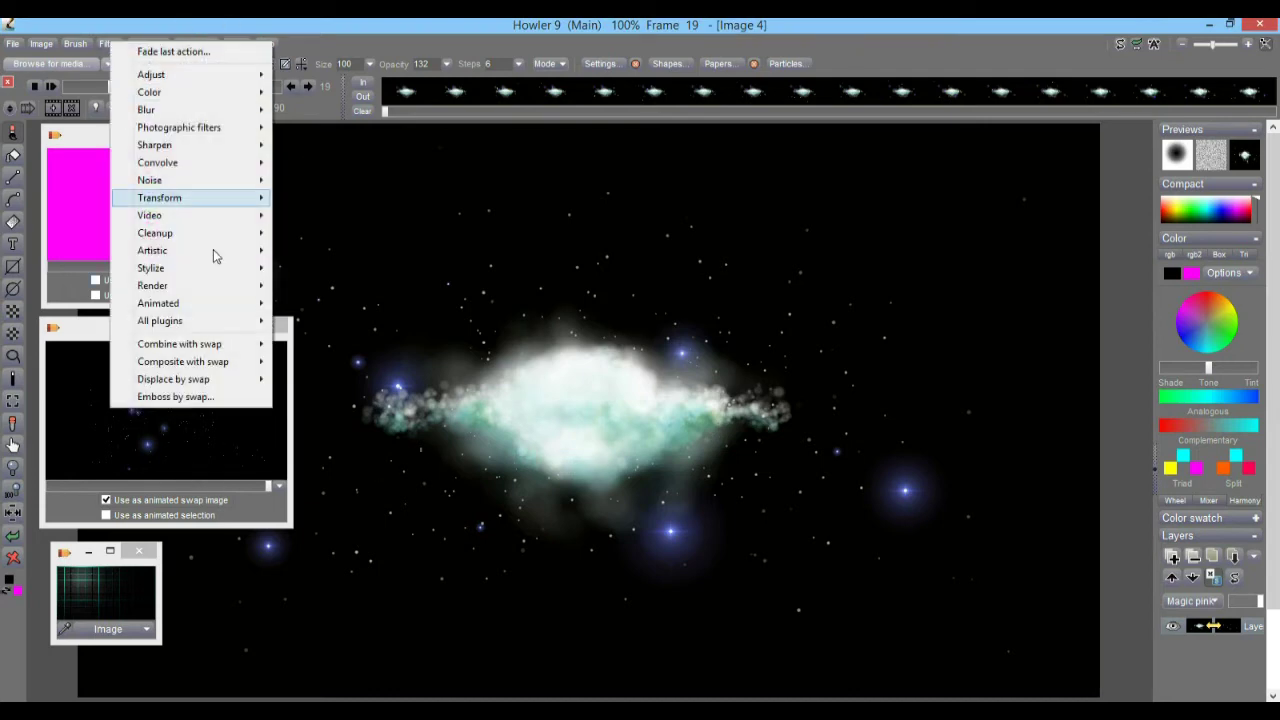
{"action": "mouse_move", "coordinate": [219, 306]}
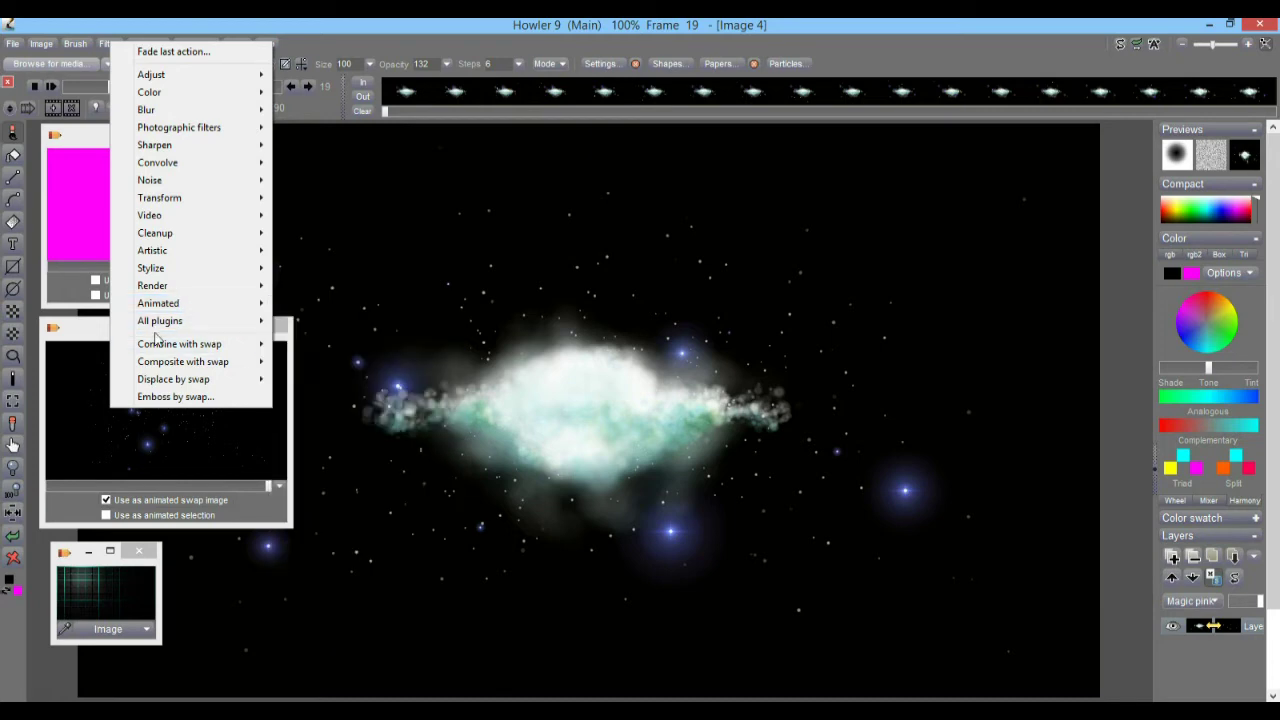
{"action": "left_click", "coordinate": [170, 22]}
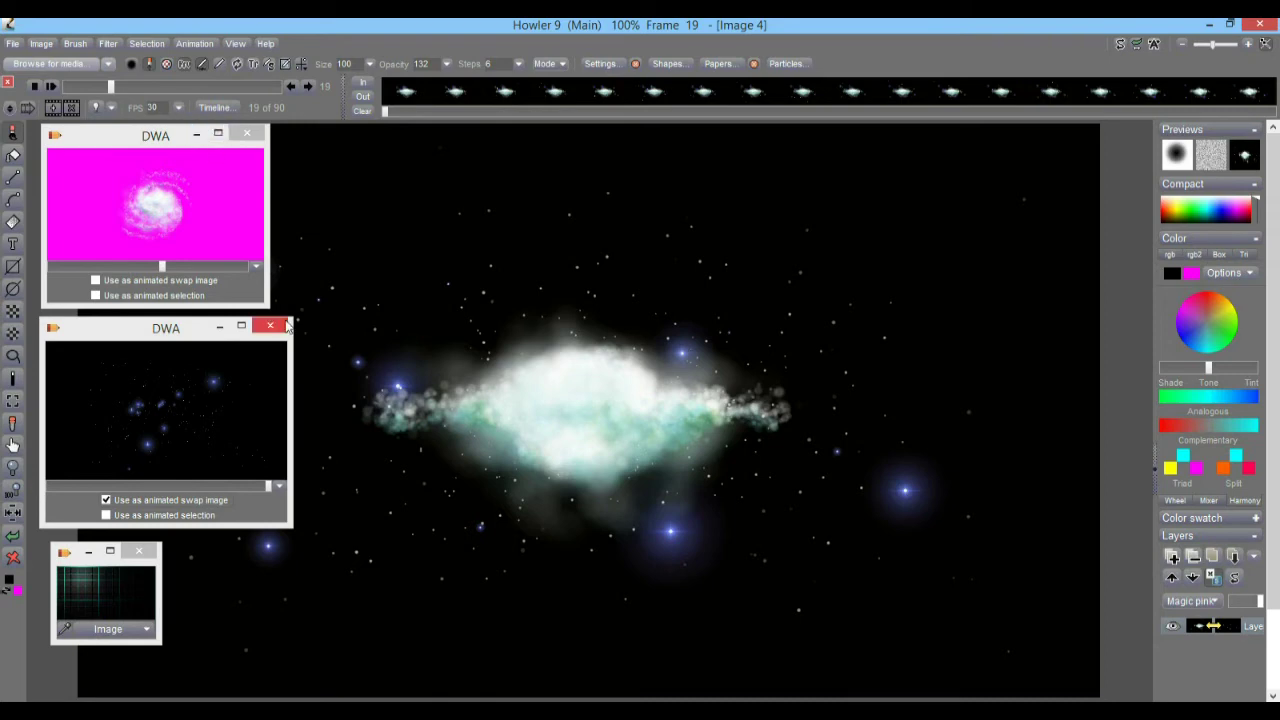
Shrink the stored galaxy and starry animation windows to uncover the canvas, and play the merged animation.
{"action": "left_click_drag", "start_coordinate": [265, 305], "coordinate": [155, 245]}
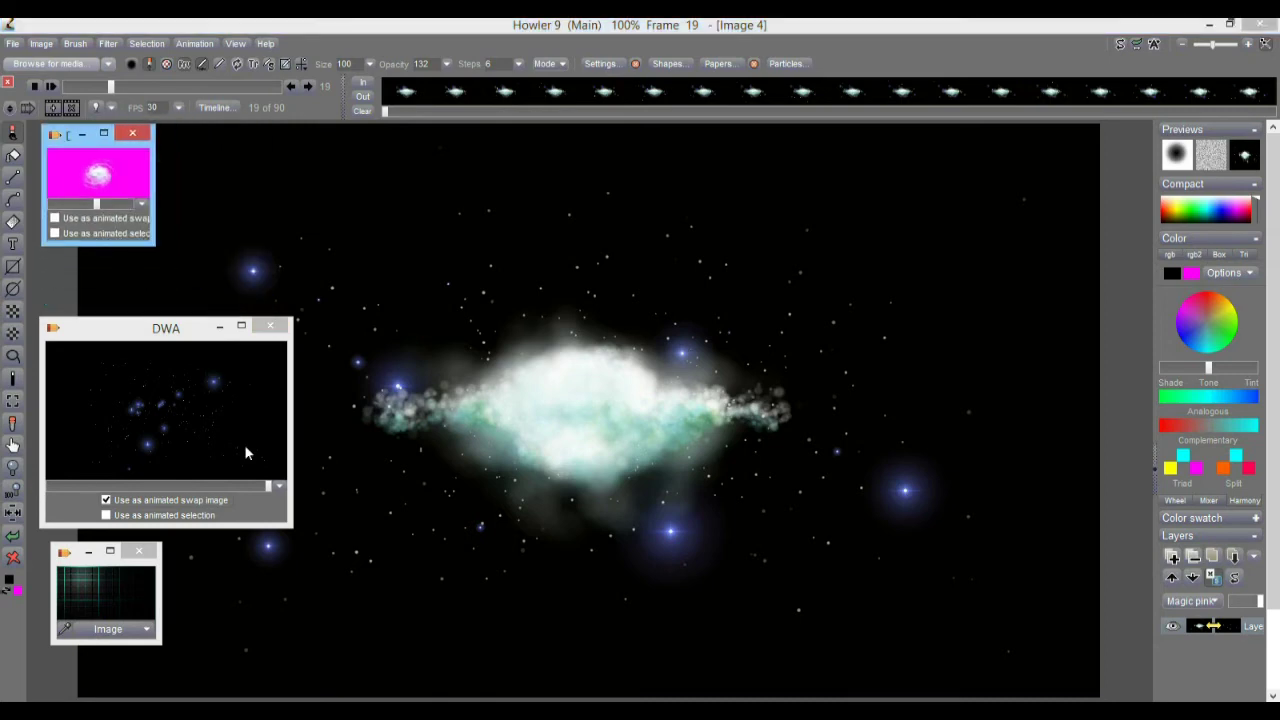
{"action": "left_click_drag", "start_coordinate": [291, 526], "coordinate": [160, 460]}
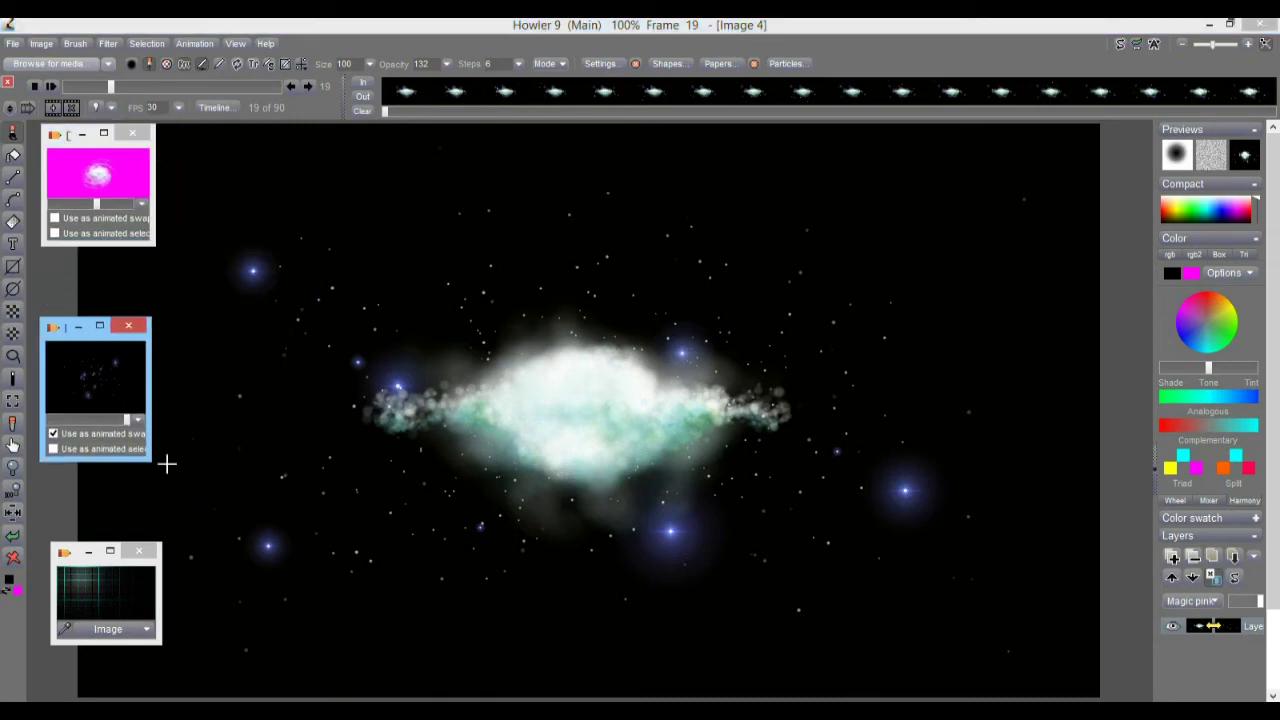
{"action": "left_click", "coordinate": [51, 86]}
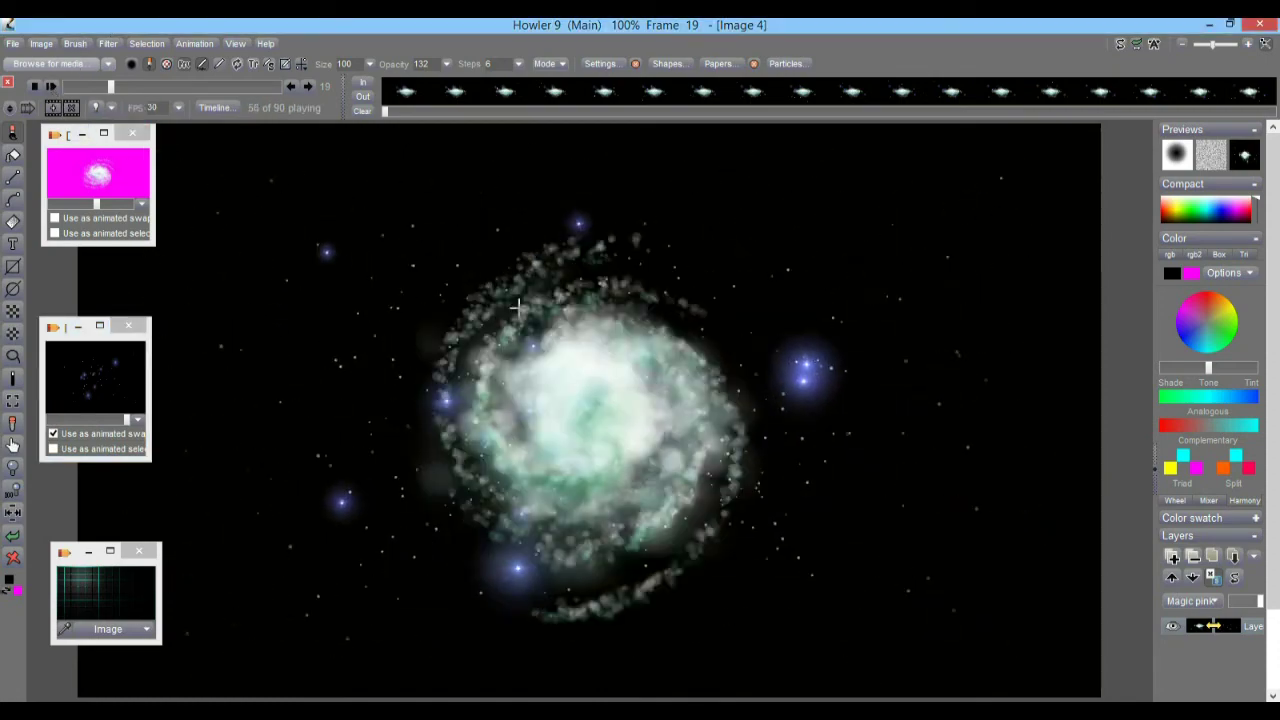
Delete the block from frame 67 to frame 89 of the merged animation and scrub through the shortened sequence.
{"action": "left_click_drag", "start_coordinate": [112, 88], "coordinate": [227, 103]}
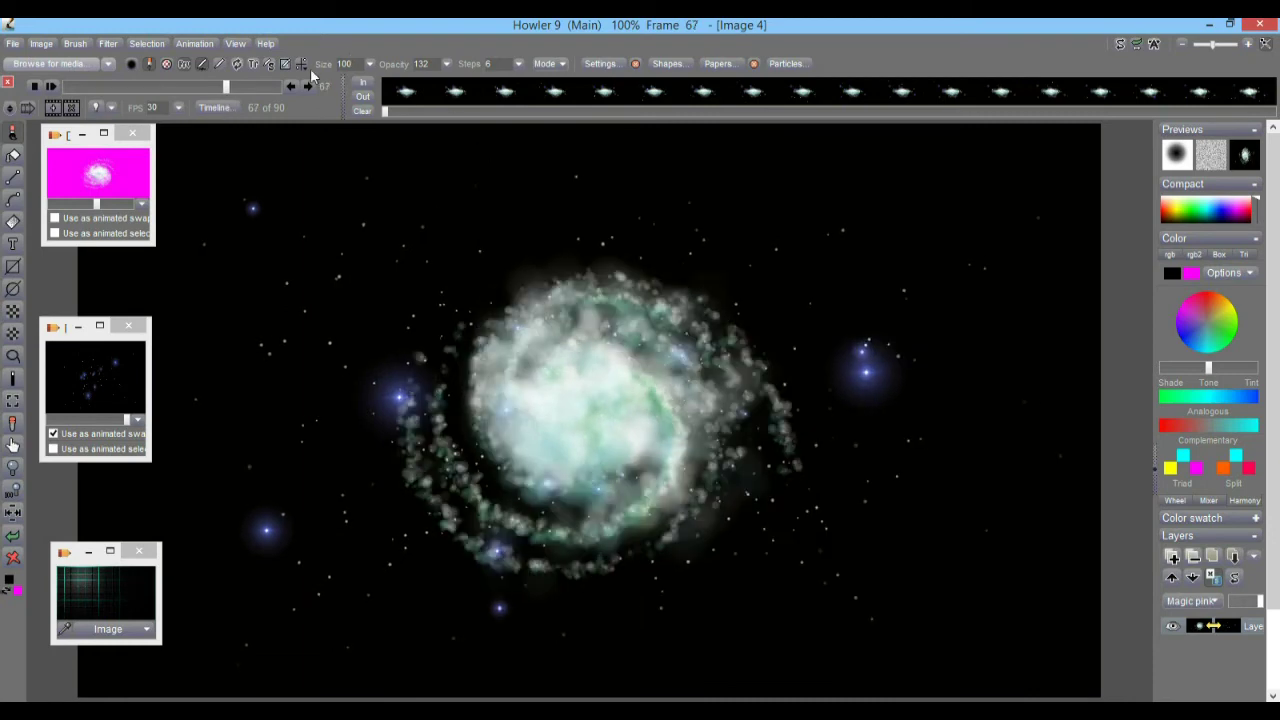
{"action": "left_click", "coordinate": [362, 87]}
{"action": "left_click_drag", "start_coordinate": [250, 86], "coordinate": [296, 88]}
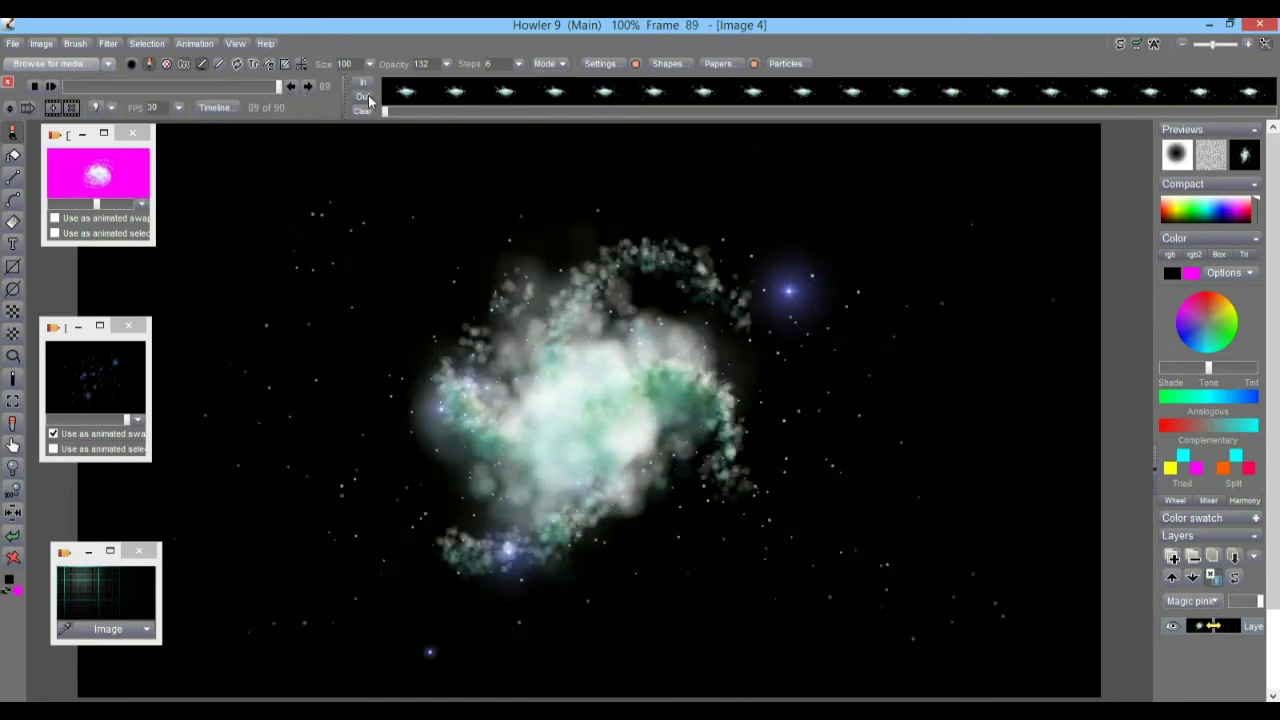
{"action": "right_click", "coordinate": [446, 92]}
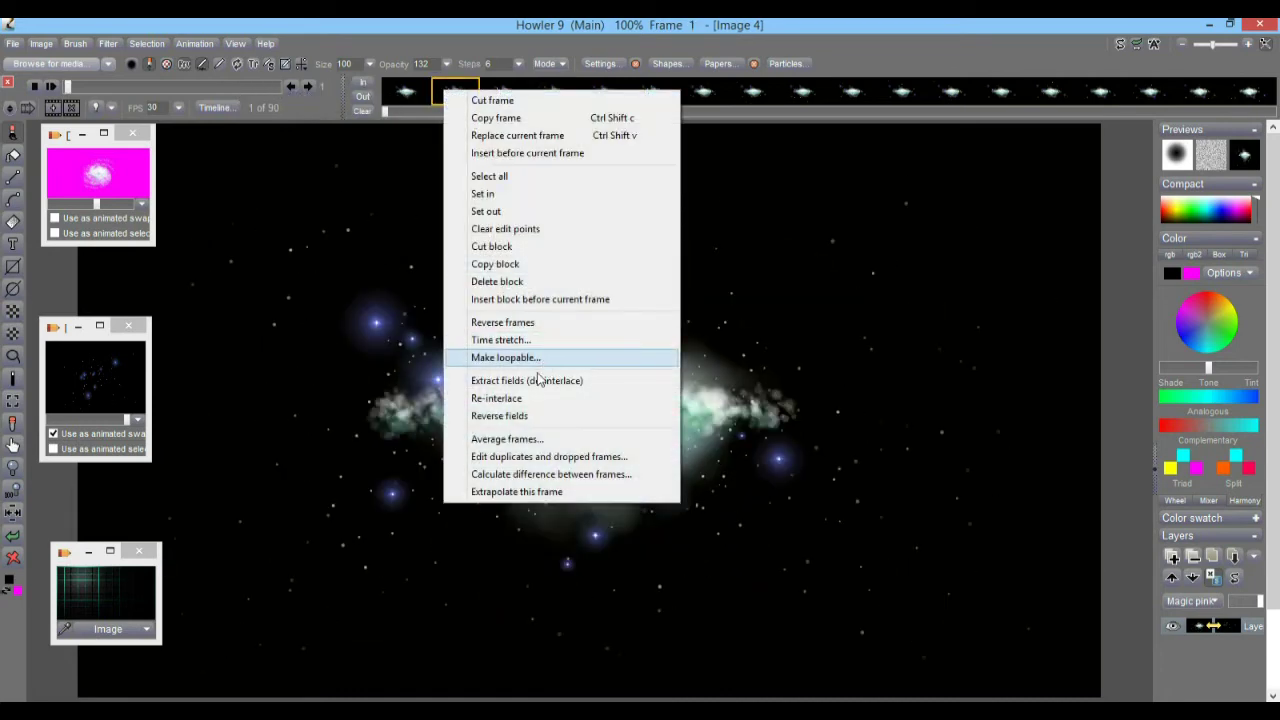
{"action": "left_click", "coordinate": [526, 282]}
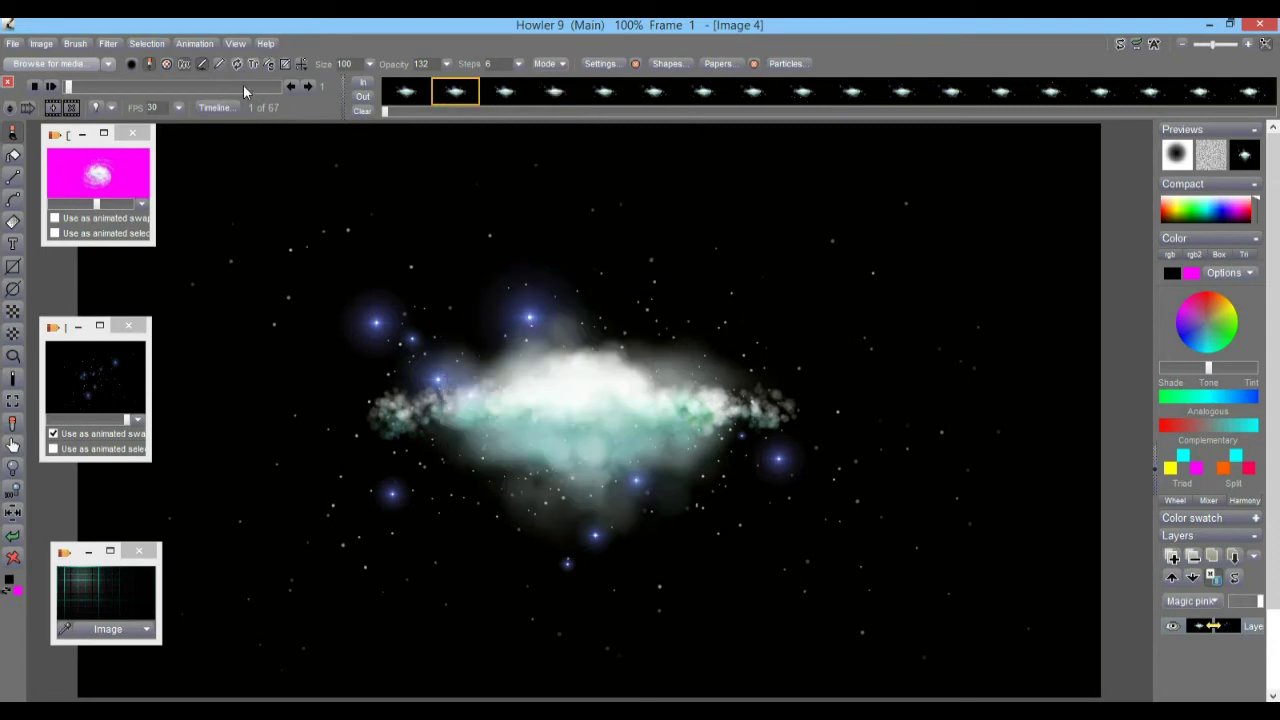
{"action": "left_click_drag", "start_coordinate": [243, 87], "coordinate": [294, 87]}
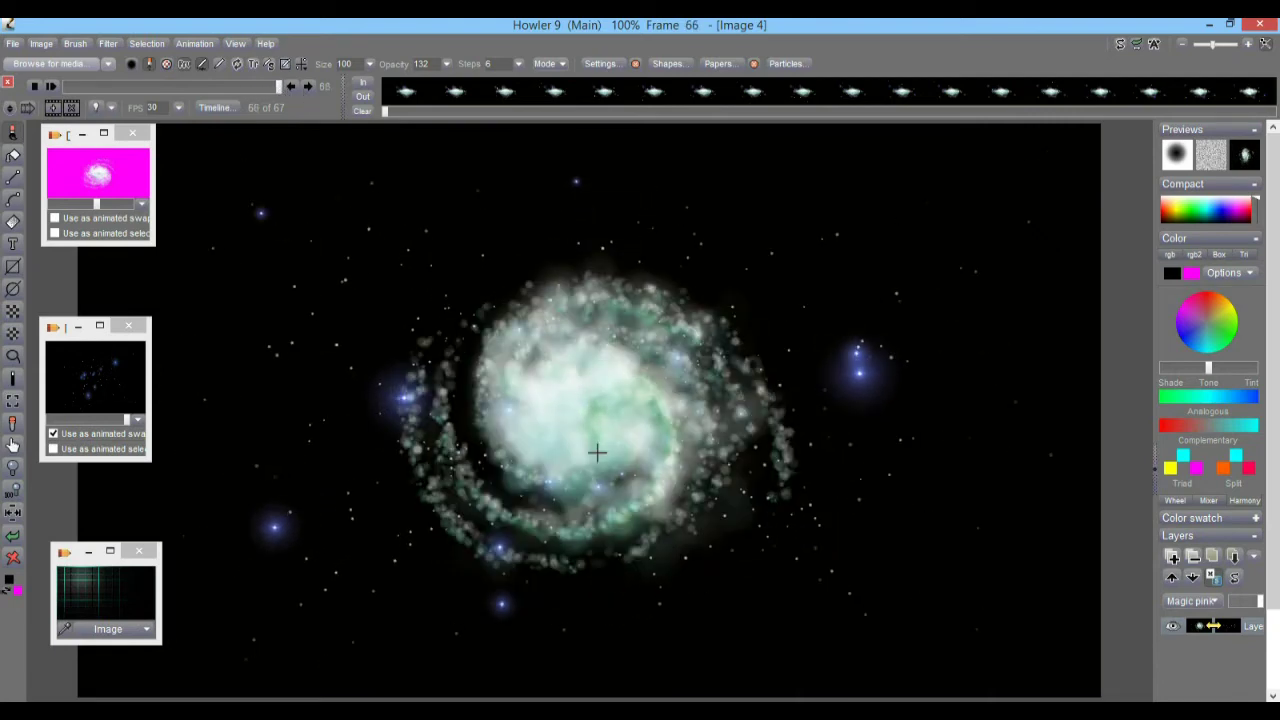
{"action": "left_click_drag", "start_coordinate": [110, 87], "coordinate": [183, 83]}
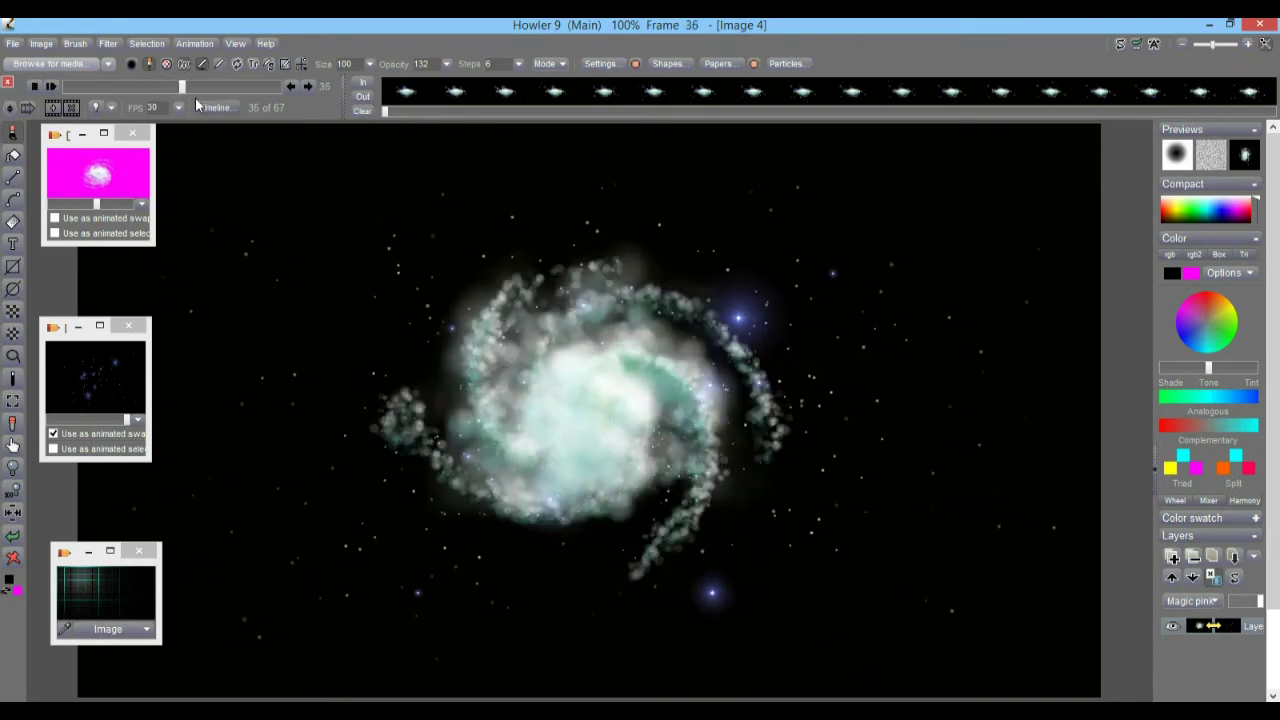
Delete the block from the in point to the end, trimming the animation to 30 frames, and play and scrub the result.
{"action": "left_click", "coordinate": [45, 88]}
{"action": "left_click", "coordinate": [366, 85]}
{"action": "right_click", "coordinate": [628, 89]}
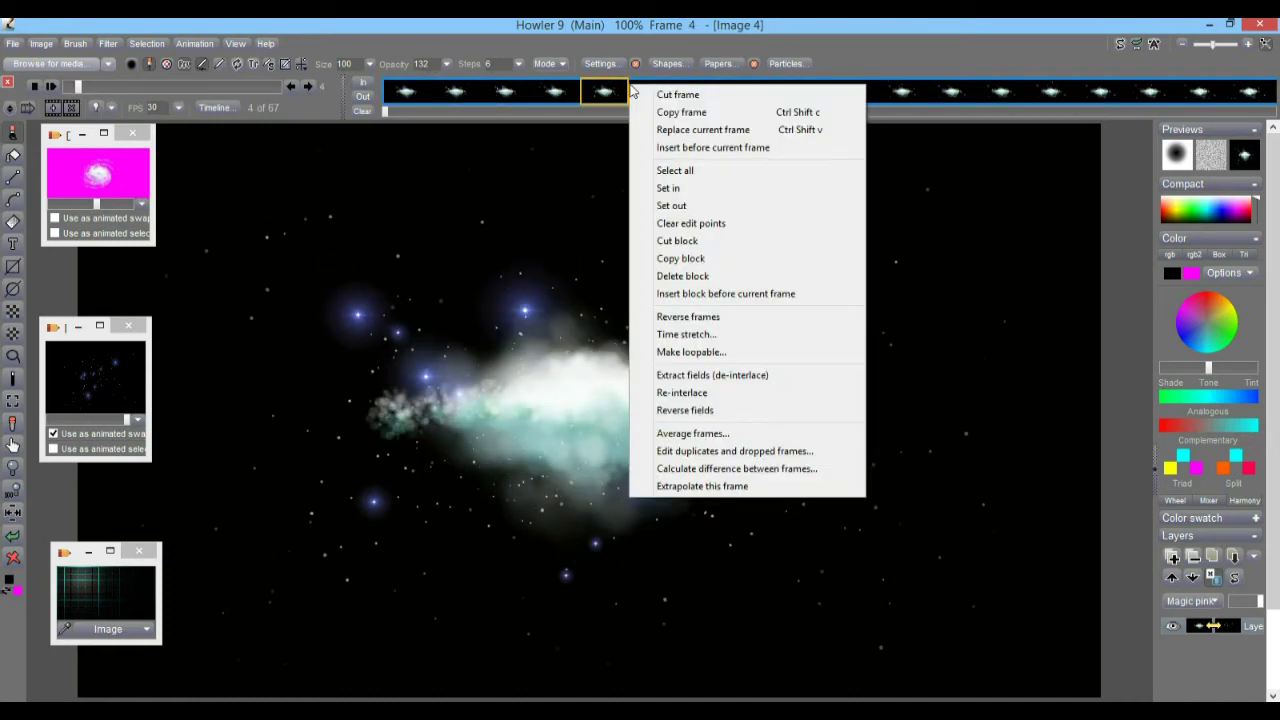
{"action": "left_click", "coordinate": [722, 274]}
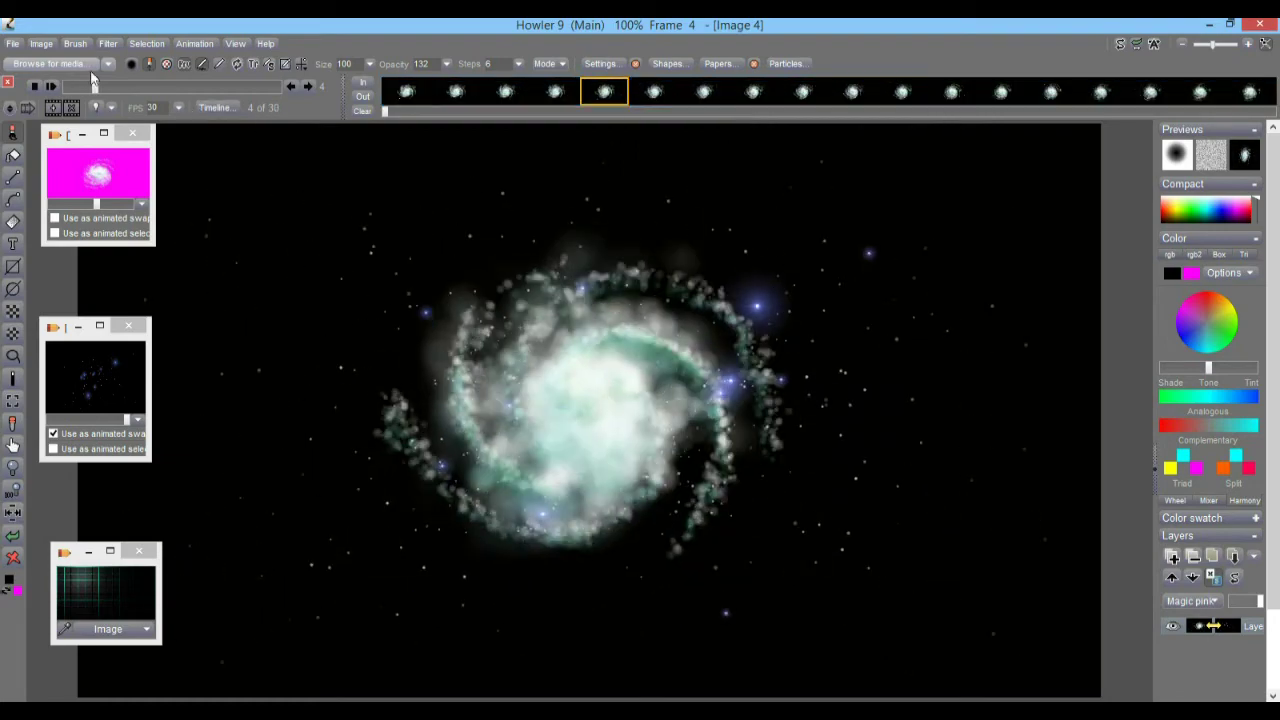
{"action": "left_click", "coordinate": [52, 88]}
{"action": "left_click_drag", "start_coordinate": [94, 84], "coordinate": [333, 88]}
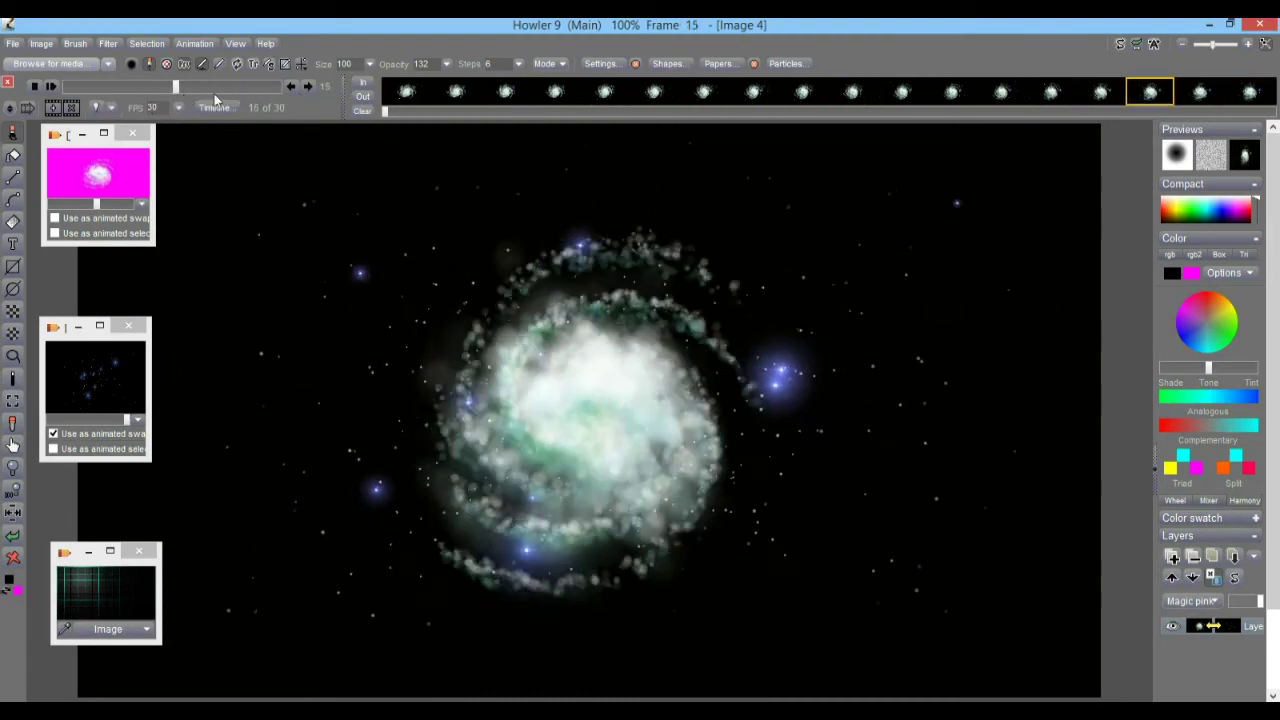
Make the galaxy animation loopable from frame 17, then play it and scrub to frame 8.
{"action": "right_click", "coordinate": [465, 92]}
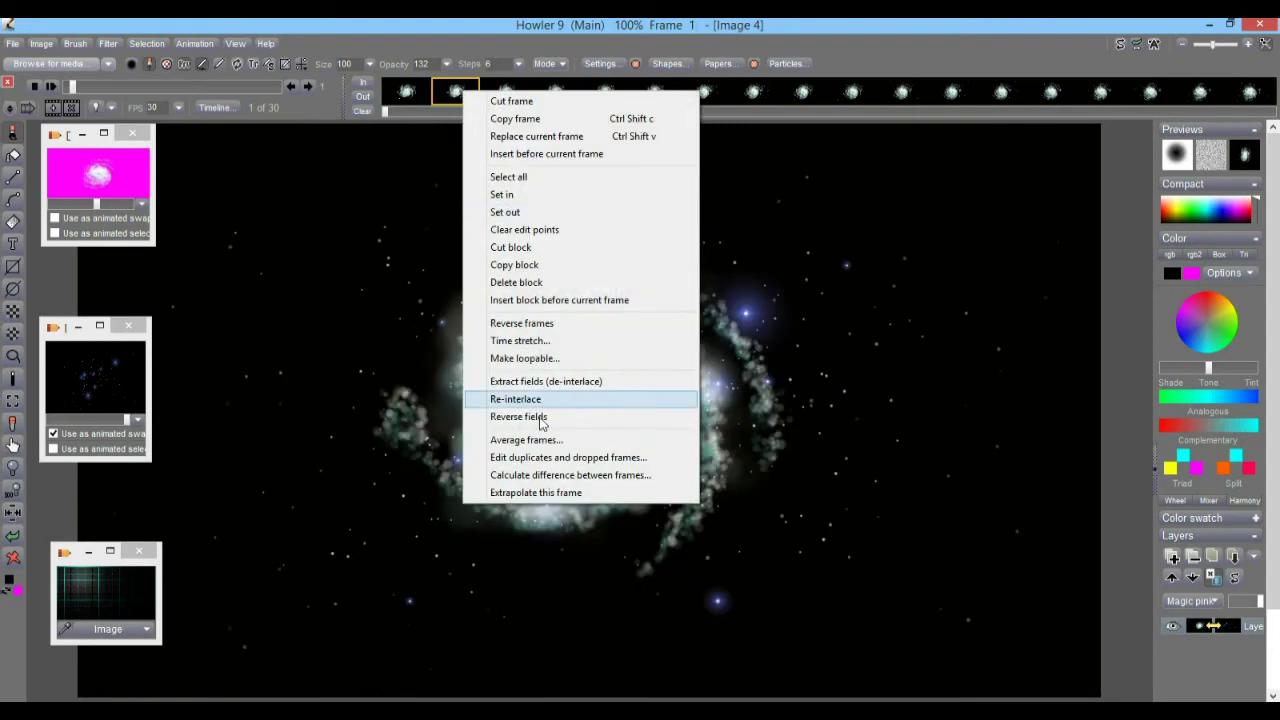
{"action": "left_click", "coordinate": [534, 359]}
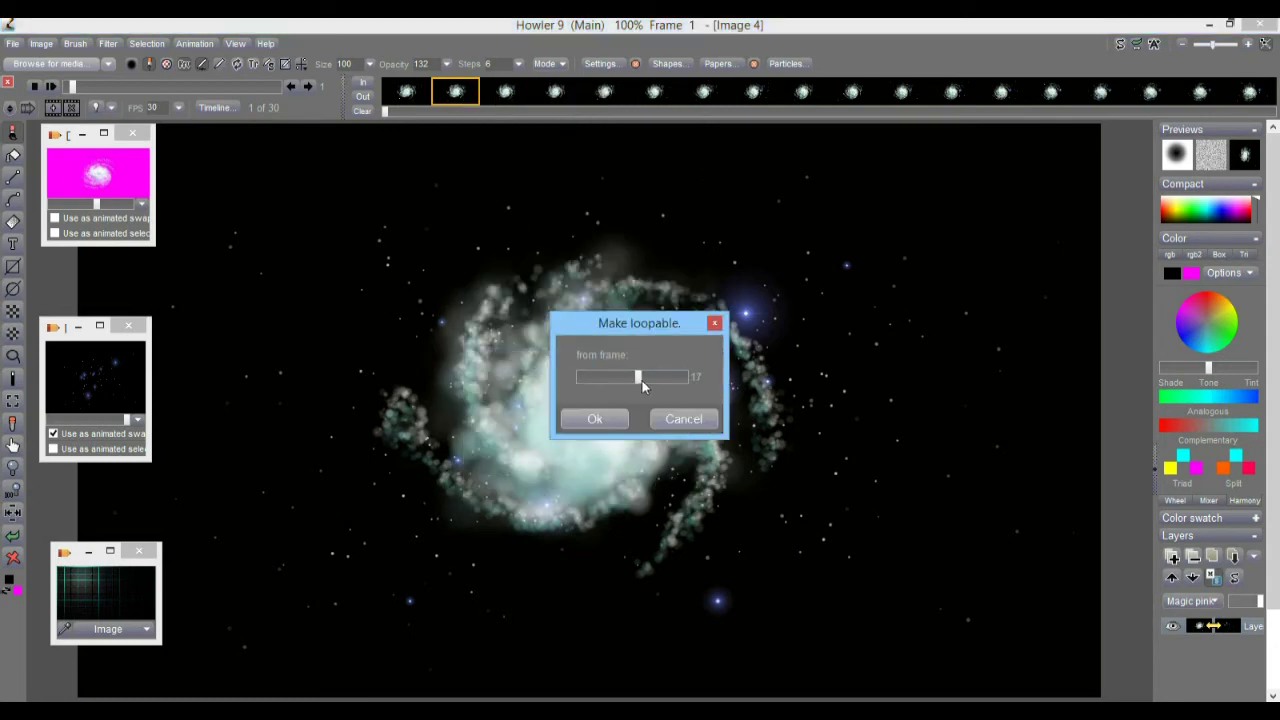
{"action": "left_click", "coordinate": [595, 419]}
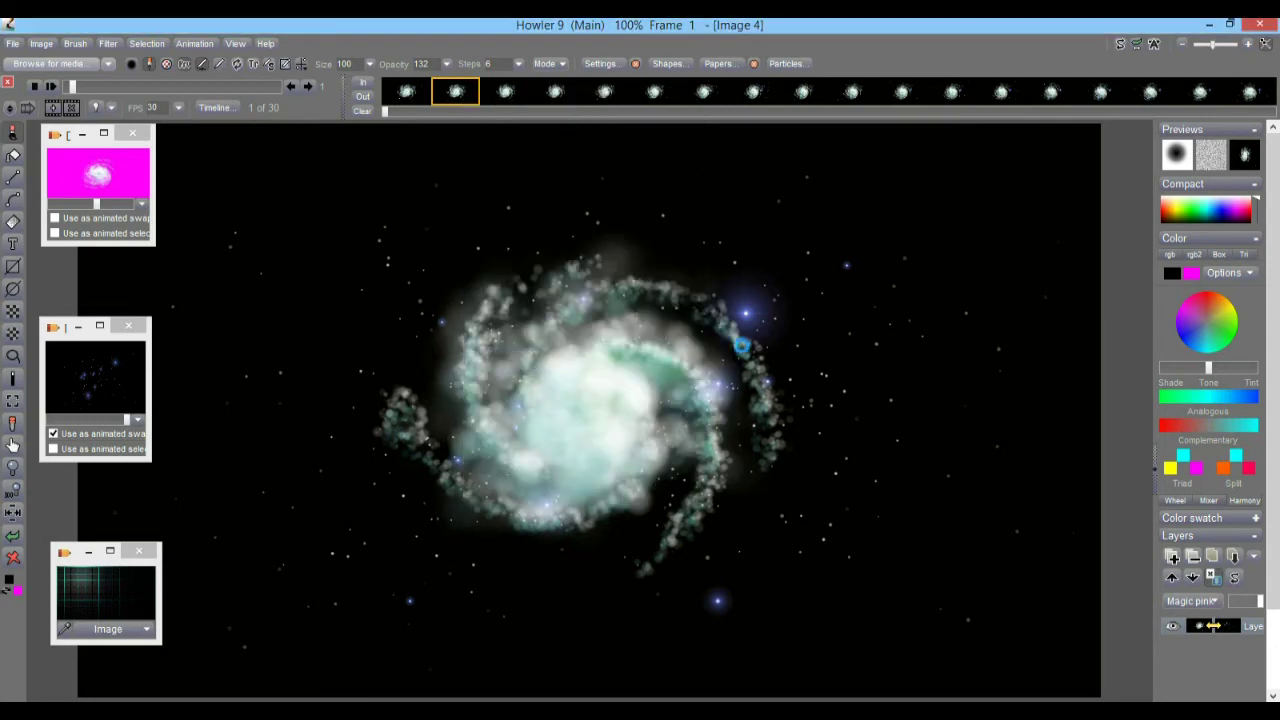
{"action": "left_click", "coordinate": [52, 87]}
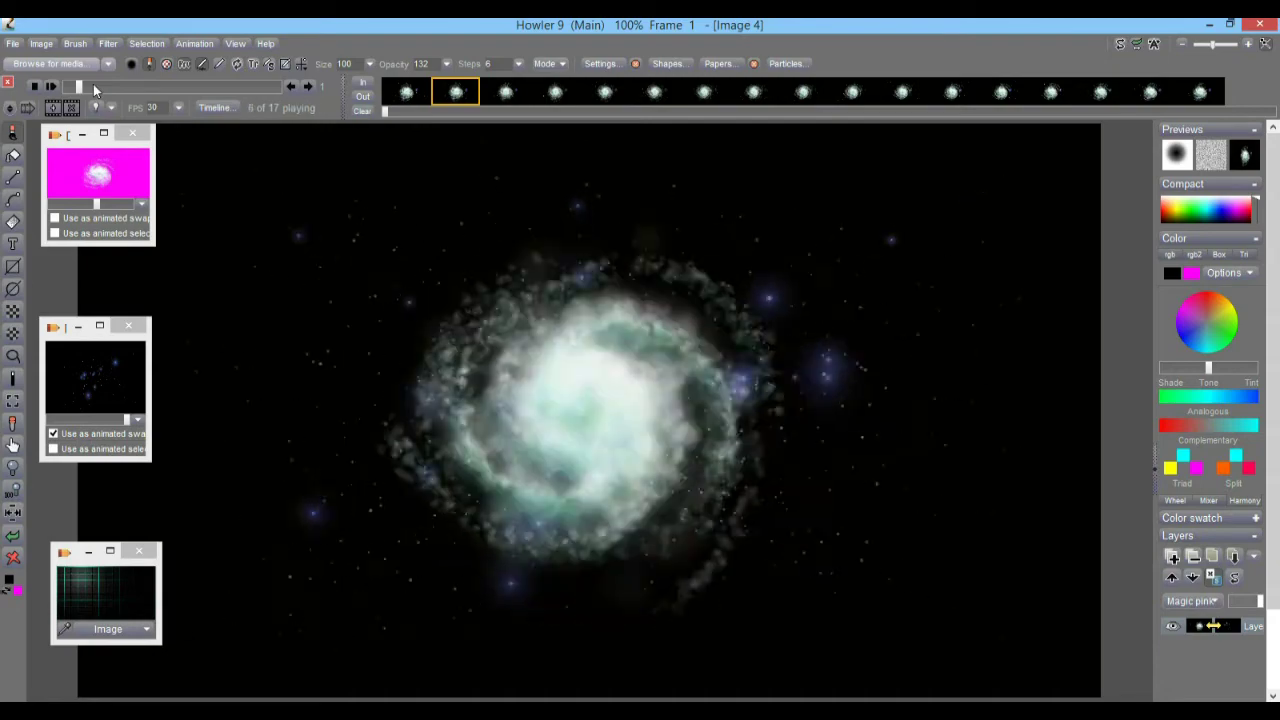
{"action": "left_click", "coordinate": [80, 88]}
{"action": "left_click_drag", "start_coordinate": [80, 88], "coordinate": [191, 100]}
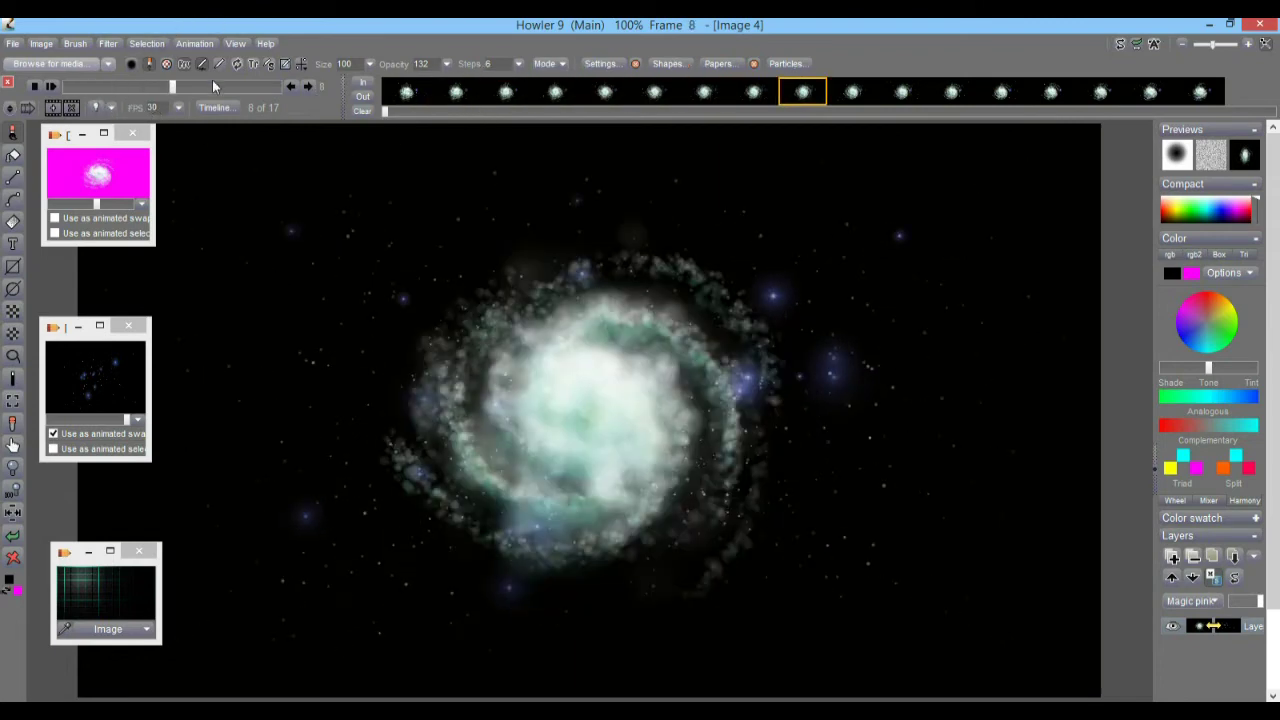
Dry-run the Motion prediction module to extrapolate frames with 3 tweens, search distance 99, fudge factor 5 and 1 sample.
{"action": "left_click", "coordinate": [110, 44]}
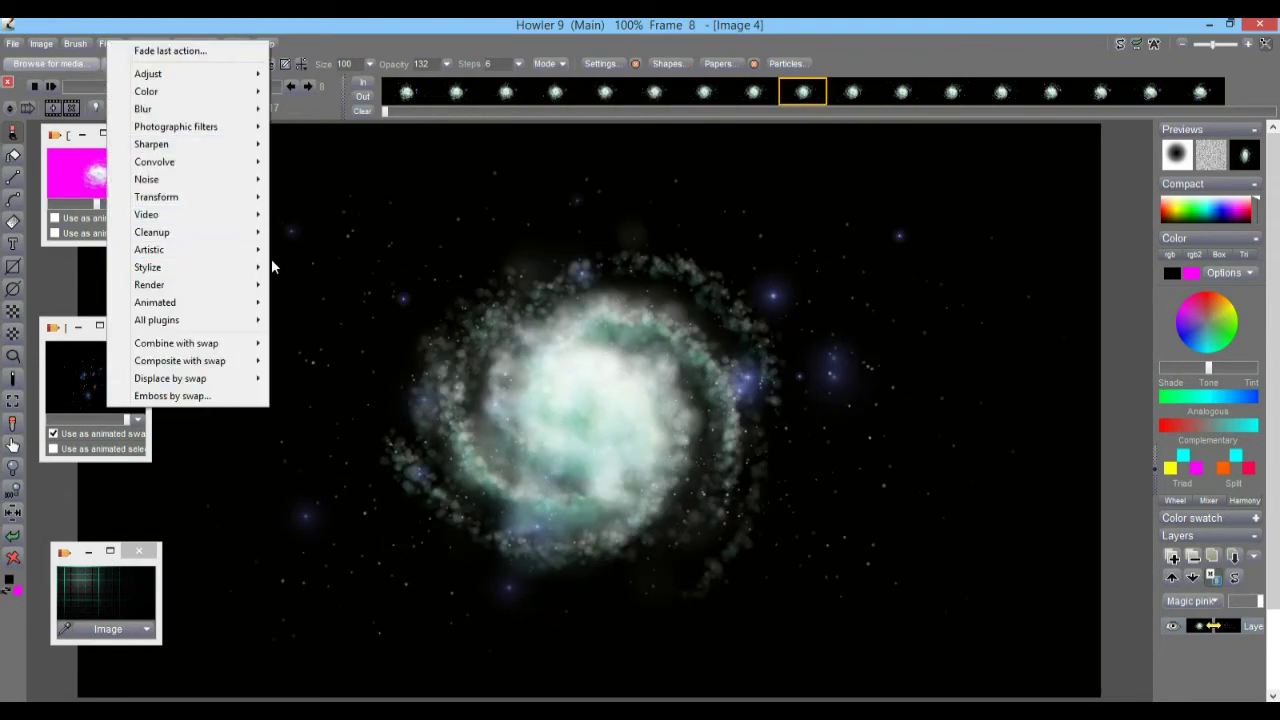
{"action": "mouse_move", "coordinate": [189, 291]}
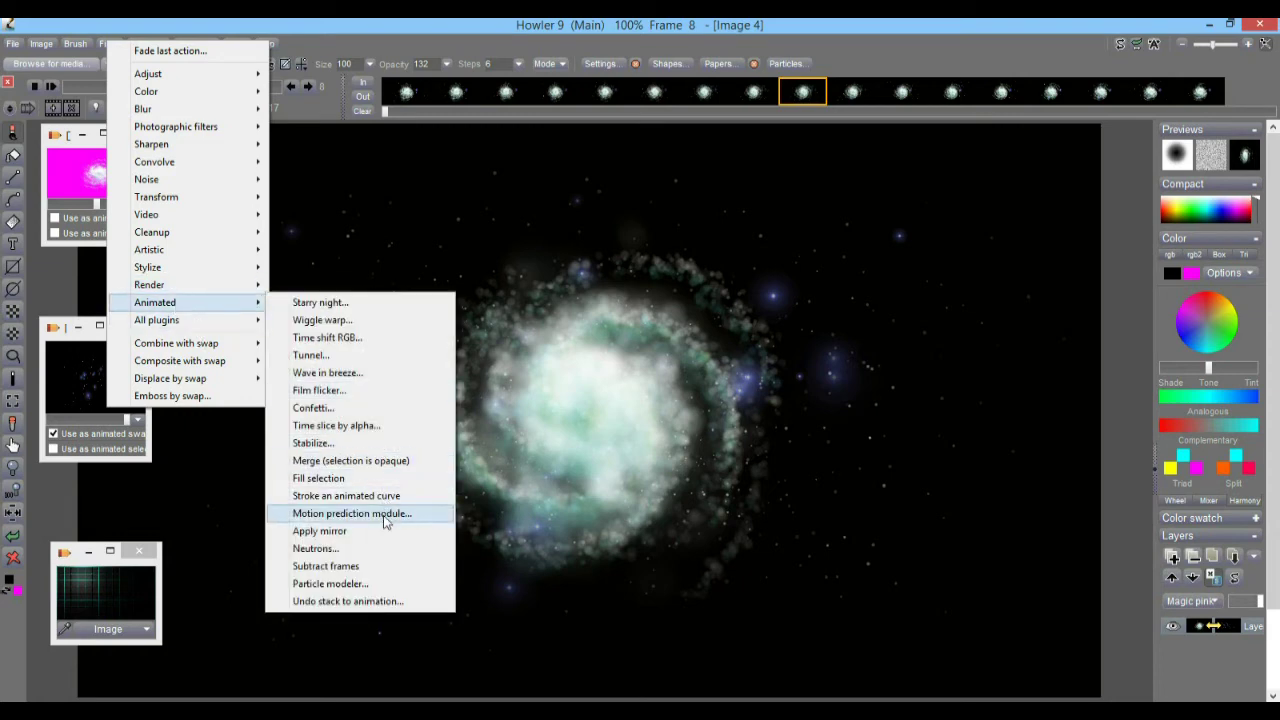
{"action": "left_click", "coordinate": [386, 515]}
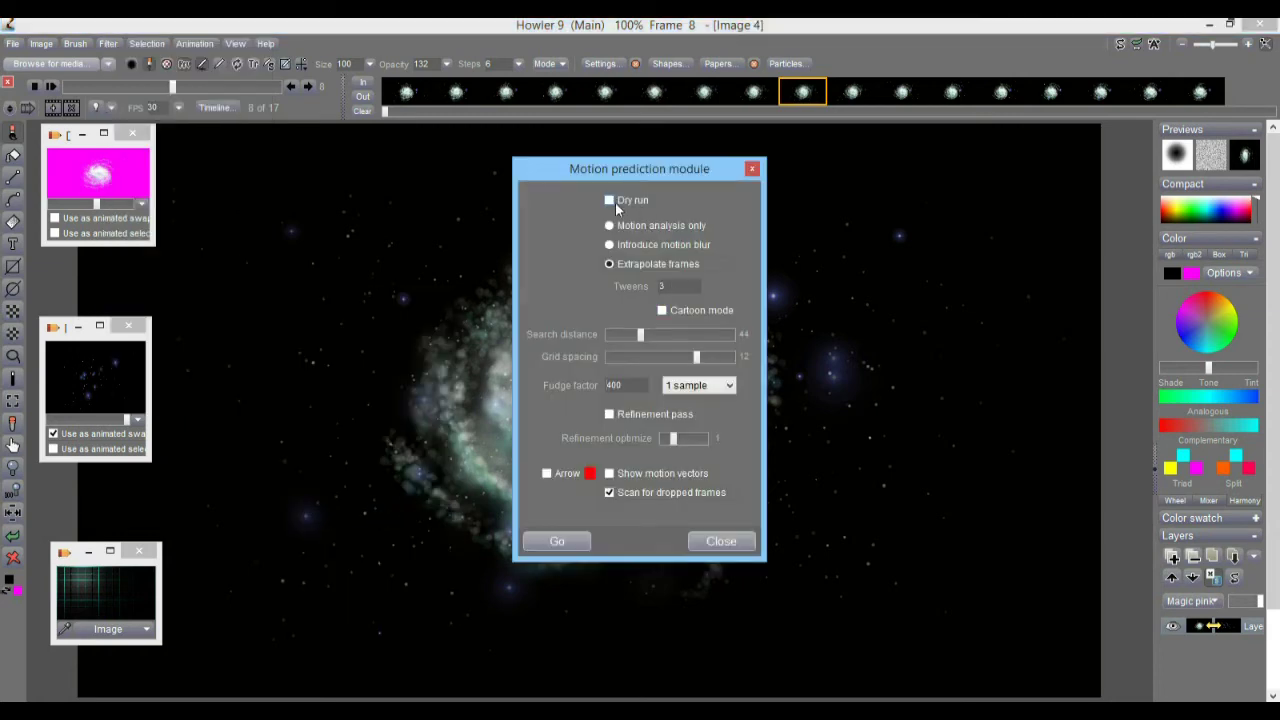
{"action": "left_click_drag", "start_coordinate": [653, 180], "coordinate": [259, 162]}
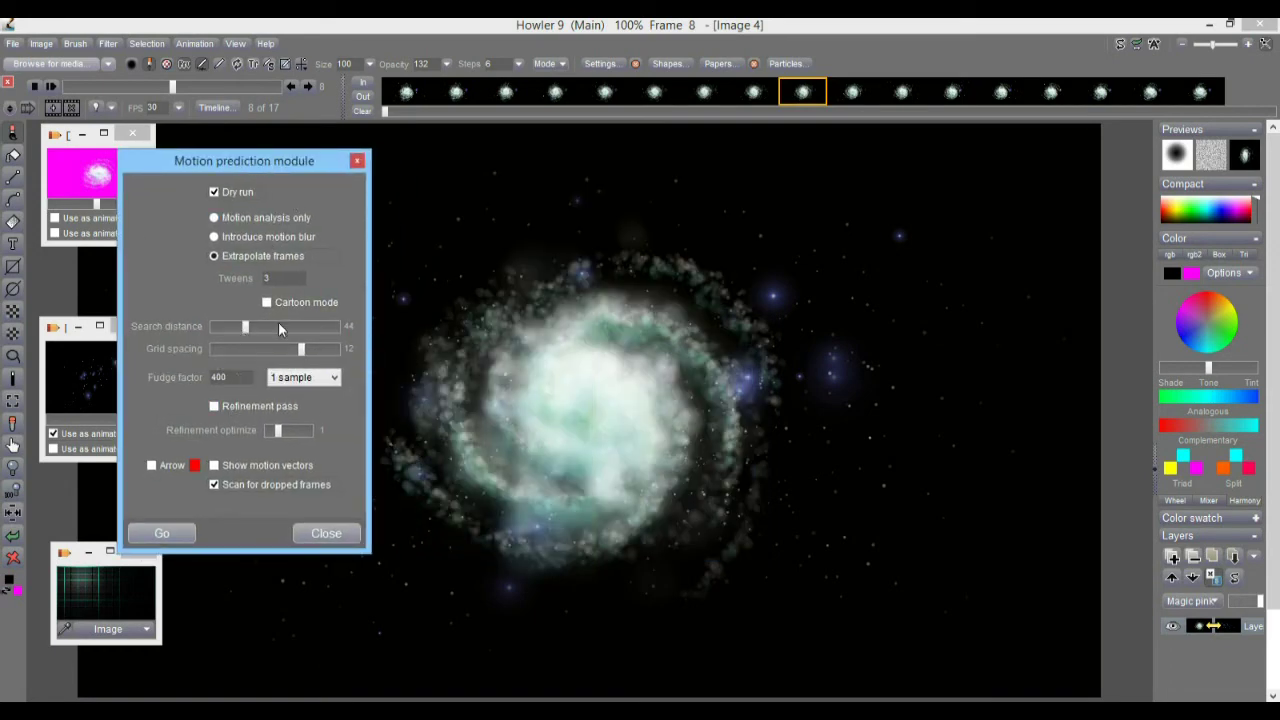
{"action": "left_click_drag", "start_coordinate": [247, 330], "coordinate": [291, 333]}
{"action": "type", "text": "5"}
{"action": "left_click", "coordinate": [170, 531]}
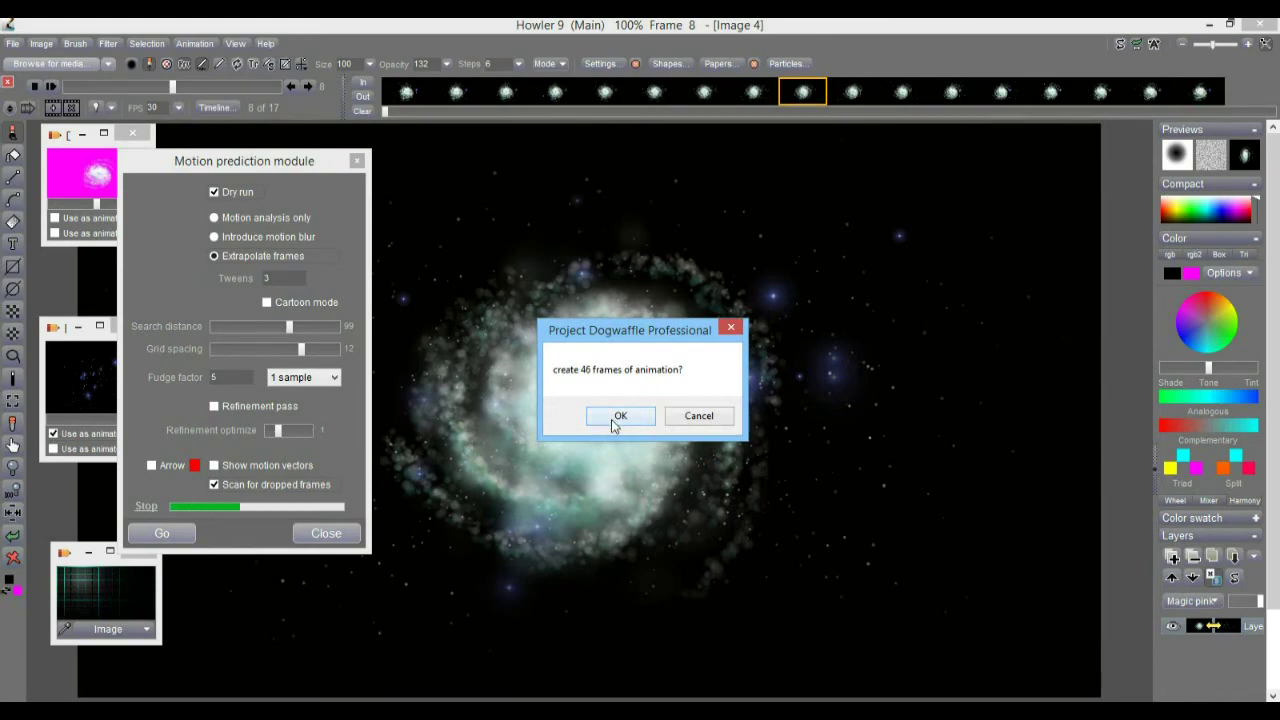
{"action": "left_click", "coordinate": [614, 420]}
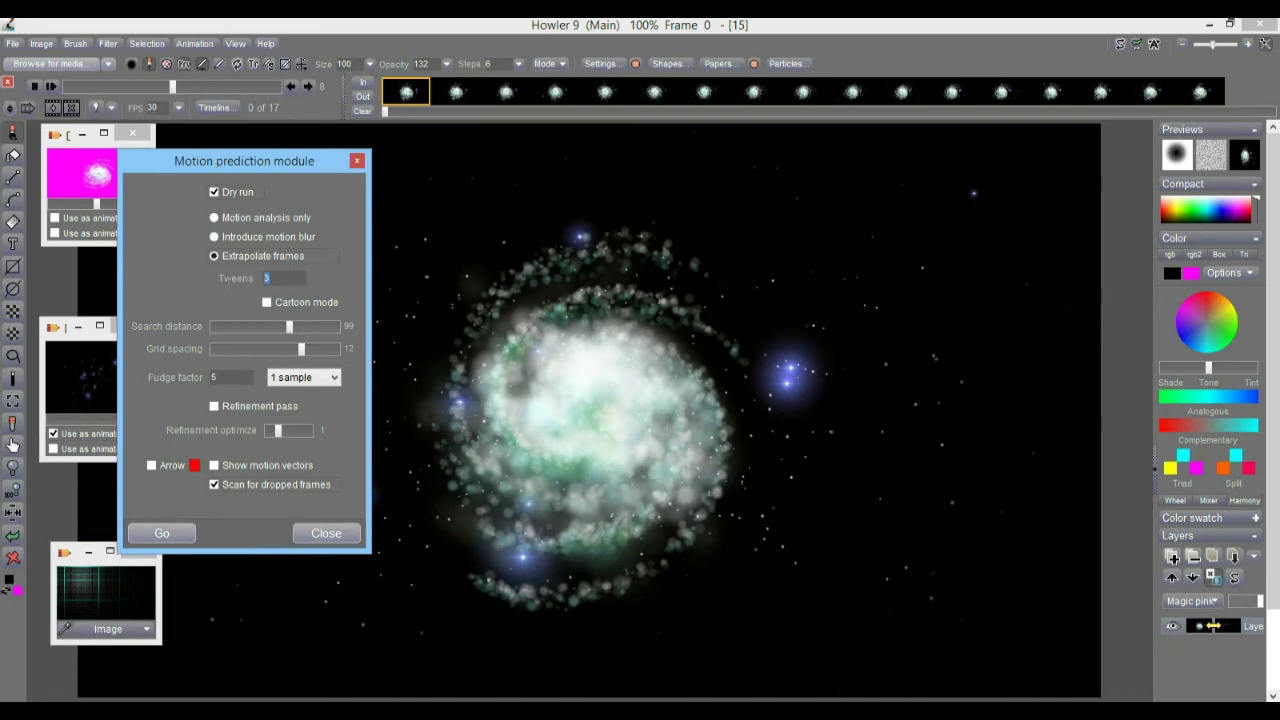
Try a dry run with 8 tweens, search distance 143 and Stochastic 5 sampling, and stop it partway.
{"action": "type", "text": "8"}
{"action": "left_click_drag", "start_coordinate": [290, 327], "coordinate": [323, 328]}
{"action": "left_click", "coordinate": [305, 378]}
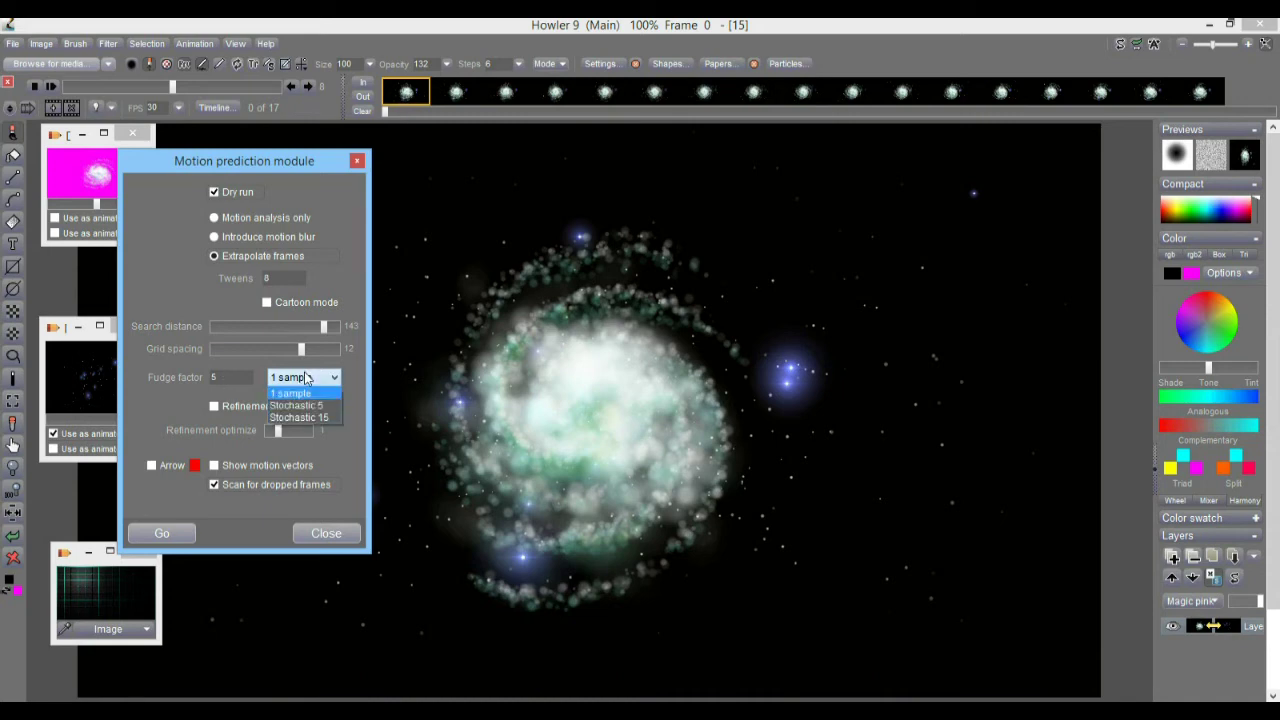
{"action": "left_click", "coordinate": [305, 405]}
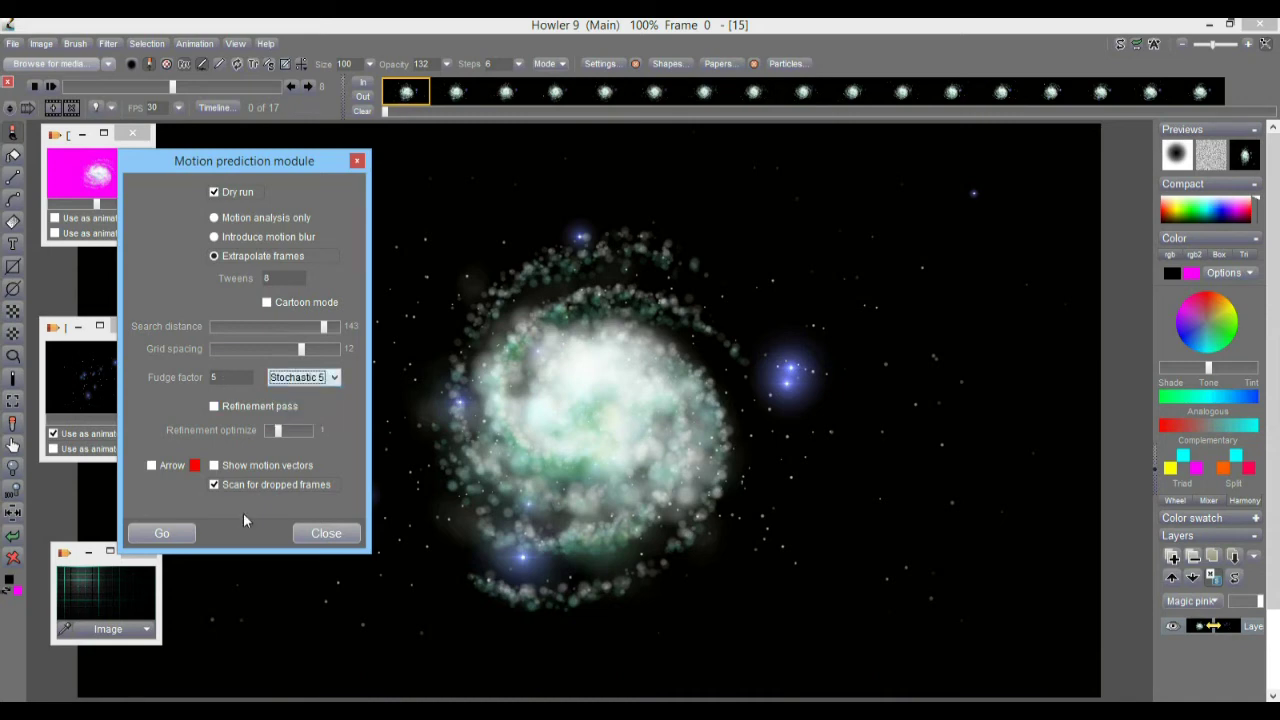
{"action": "left_click", "coordinate": [161, 535]}
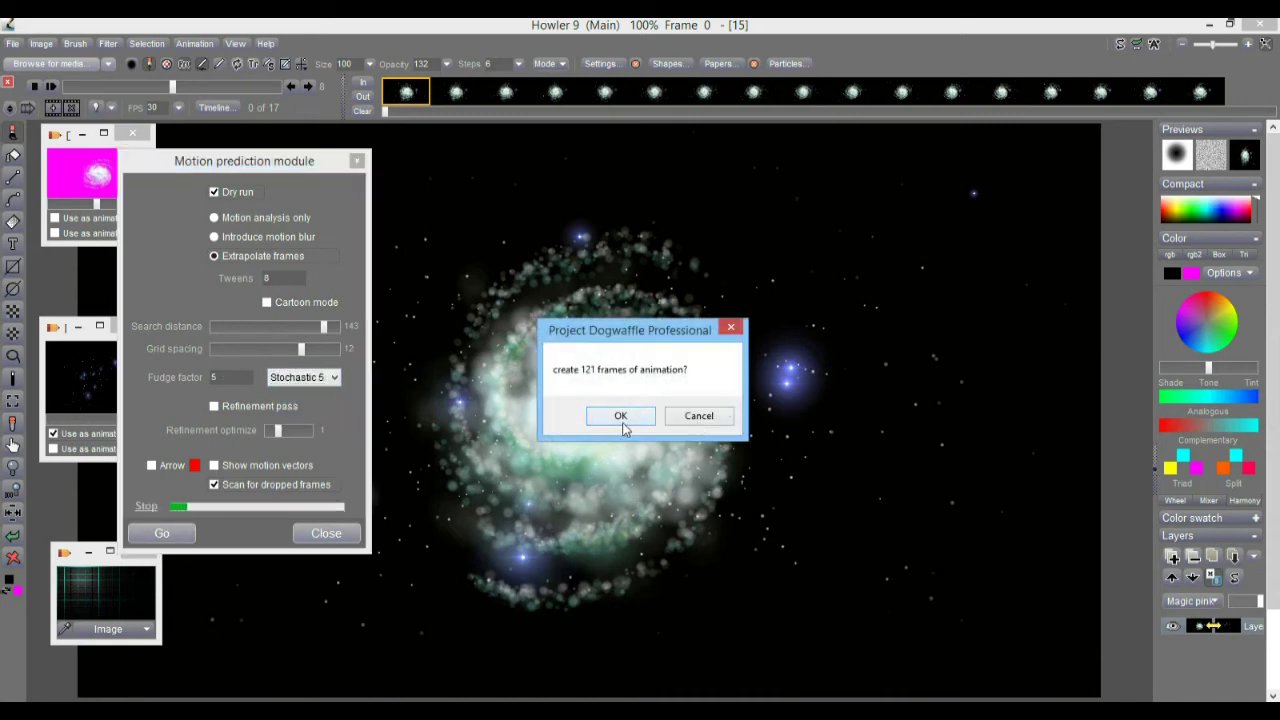
{"action": "left_click", "coordinate": [621, 418]}
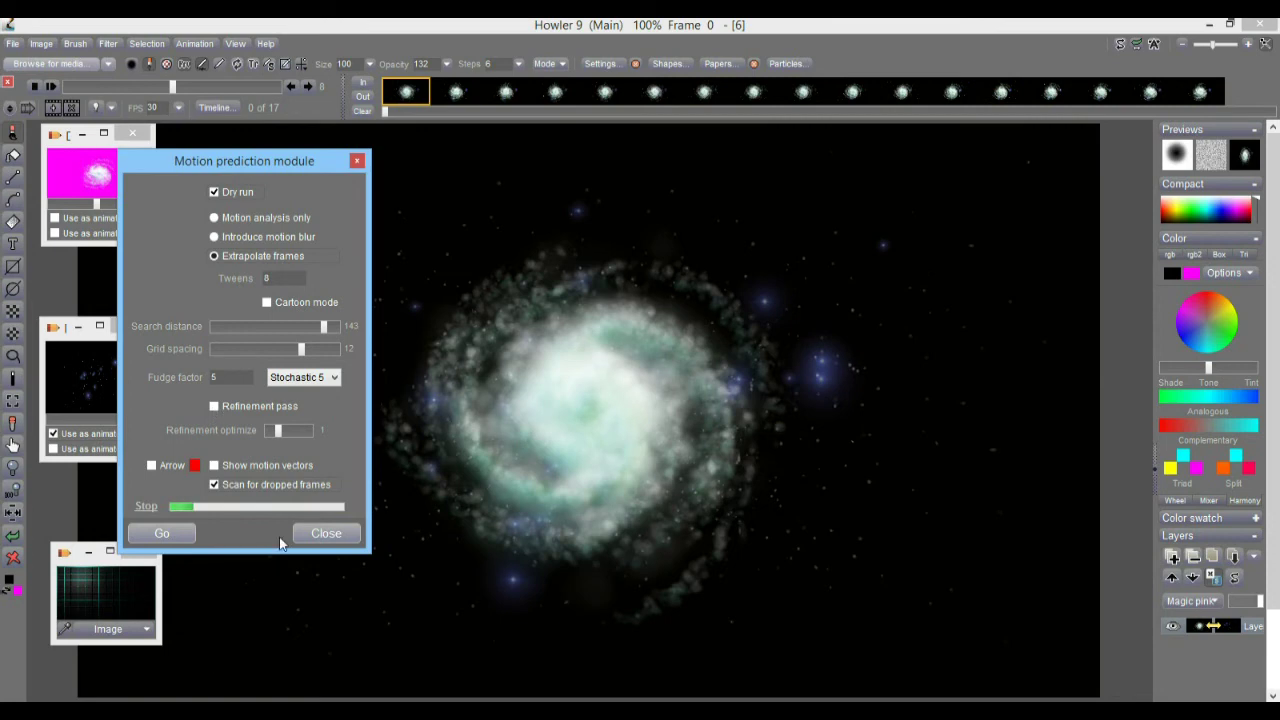
{"action": "left_click", "coordinate": [145, 507]}
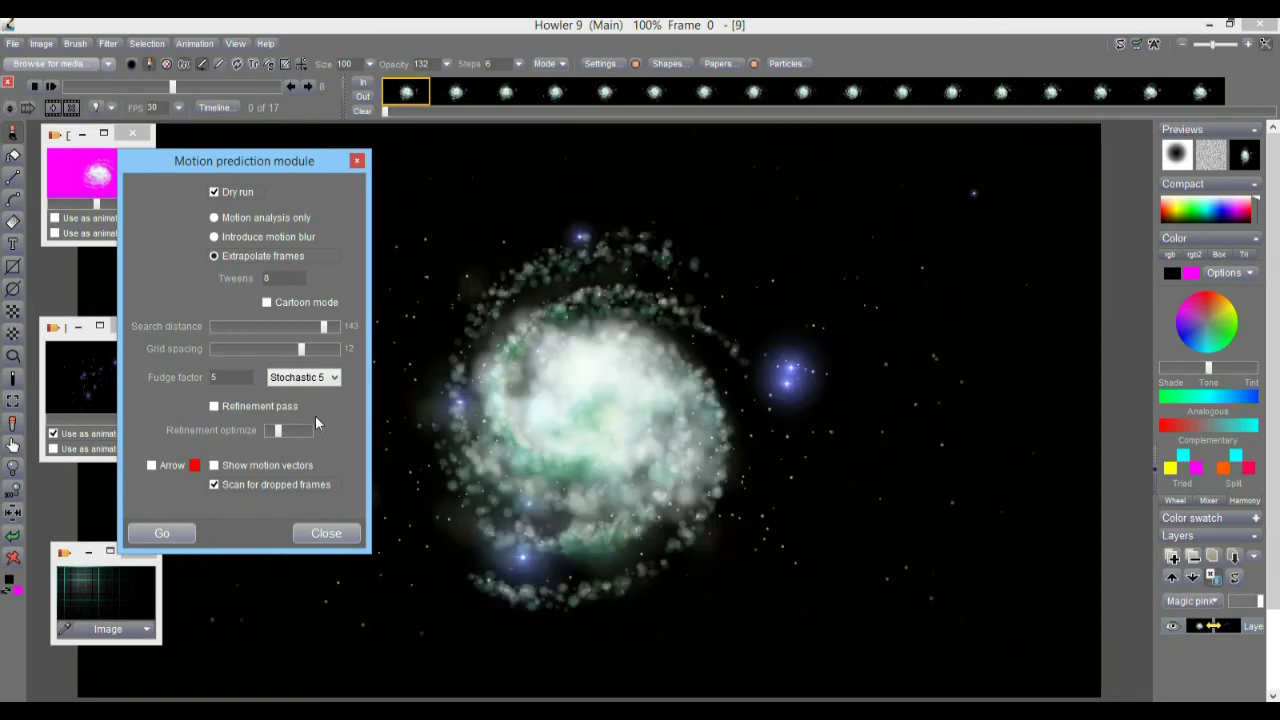
Set sampling to 1 sample, search distance to 112 and fudge factor to 444, and perform another dry run.
{"action": "left_click", "coordinate": [308, 380]}
{"action": "left_click", "coordinate": [282, 391]}
{"action": "left_click_drag", "start_coordinate": [322, 327], "coordinate": [299, 326]}
{"action": "key", "text": "Tab"}
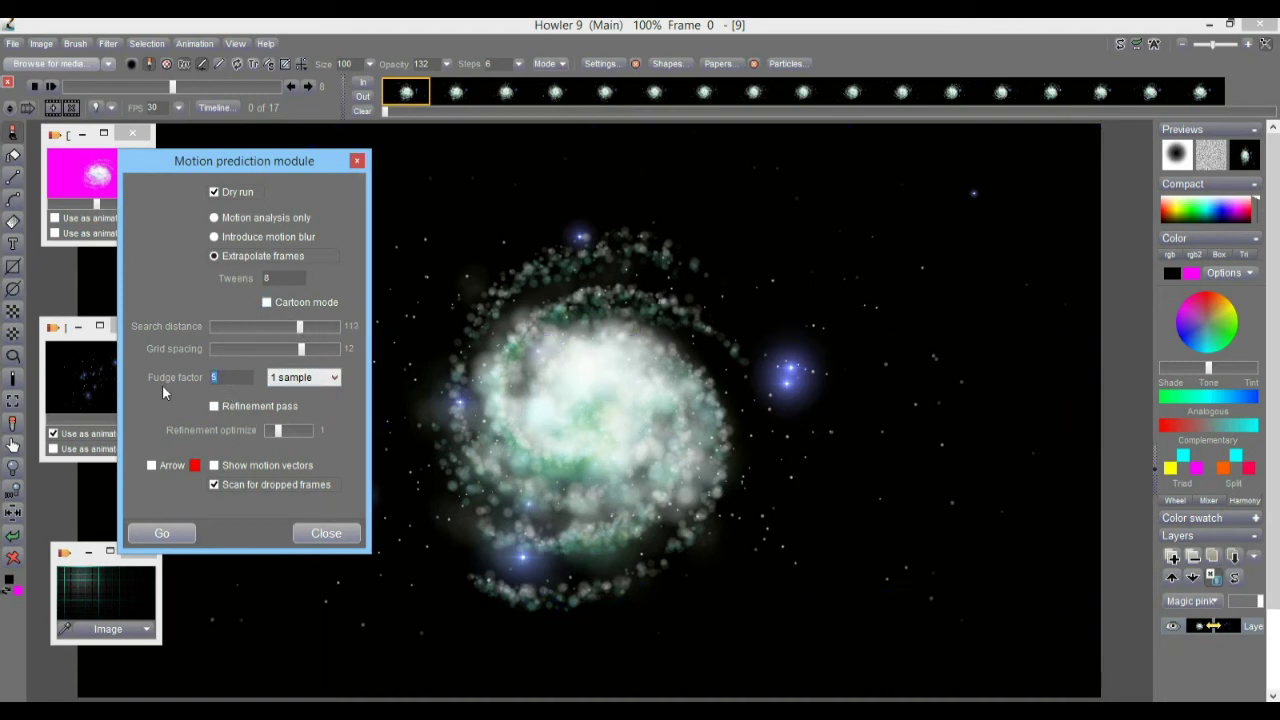
{"action": "type", "text": "444"}
{"action": "left_click", "coordinate": [159, 540]}
{"action": "left_click", "coordinate": [621, 416]}
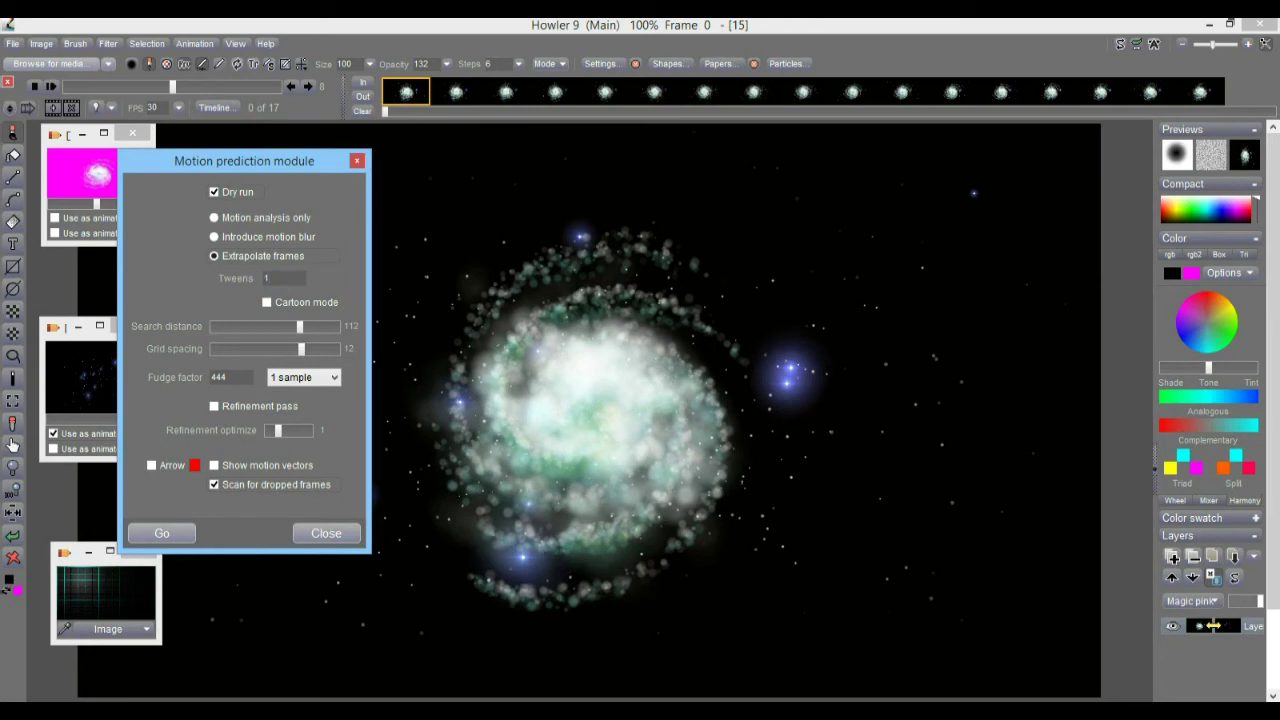
Set the tweens to 17 and start a dry run of the extrapolation, stopping it partway.
{"action": "left_click", "coordinate": [175, 531]}
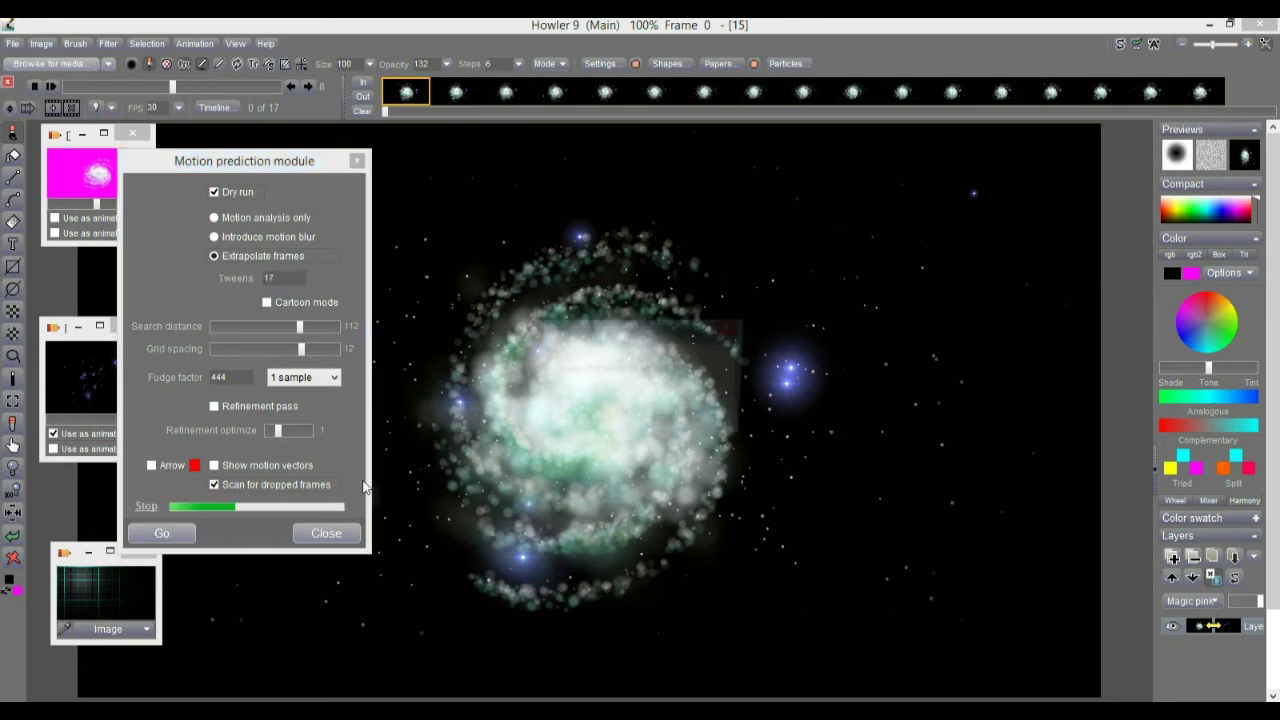
{"action": "left_click", "coordinate": [620, 416]}
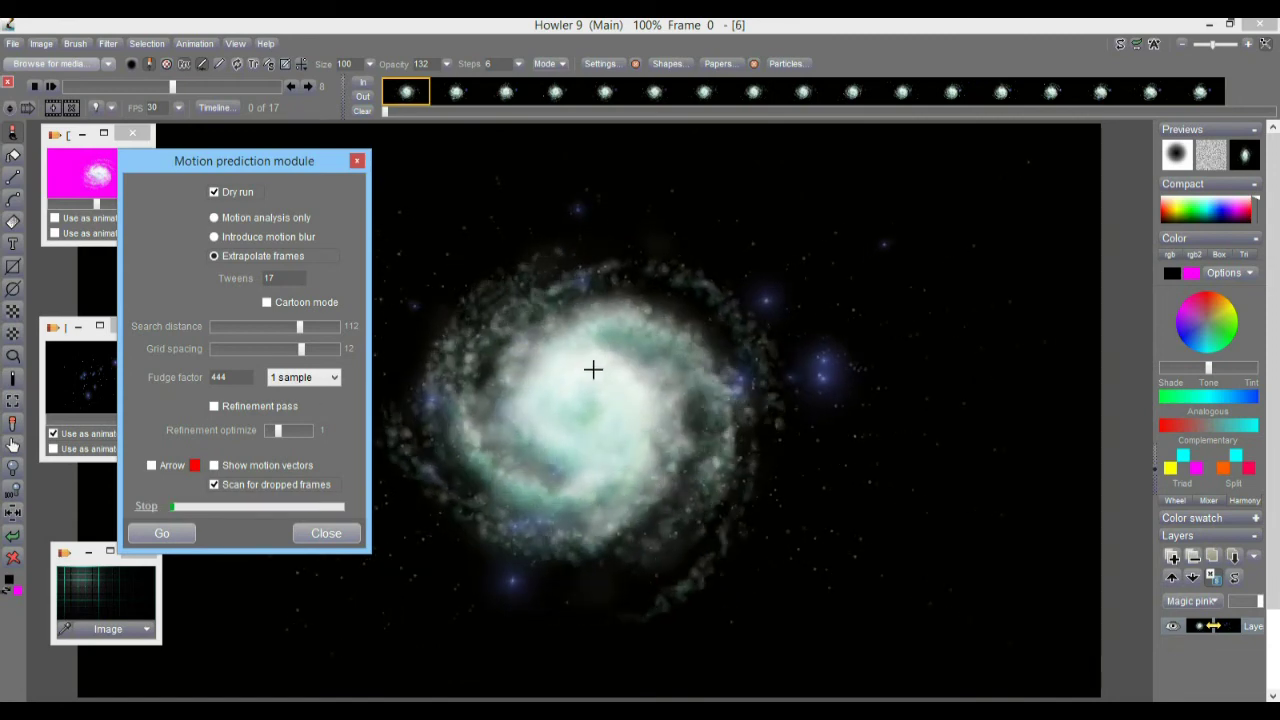
{"action": "left_click", "coordinate": [146, 506]}
Turn off Dry run, generate the extrapolated frames and close the Motion prediction module.
{"action": "left_click", "coordinate": [232, 193]}
{"action": "left_click", "coordinate": [161, 533]}
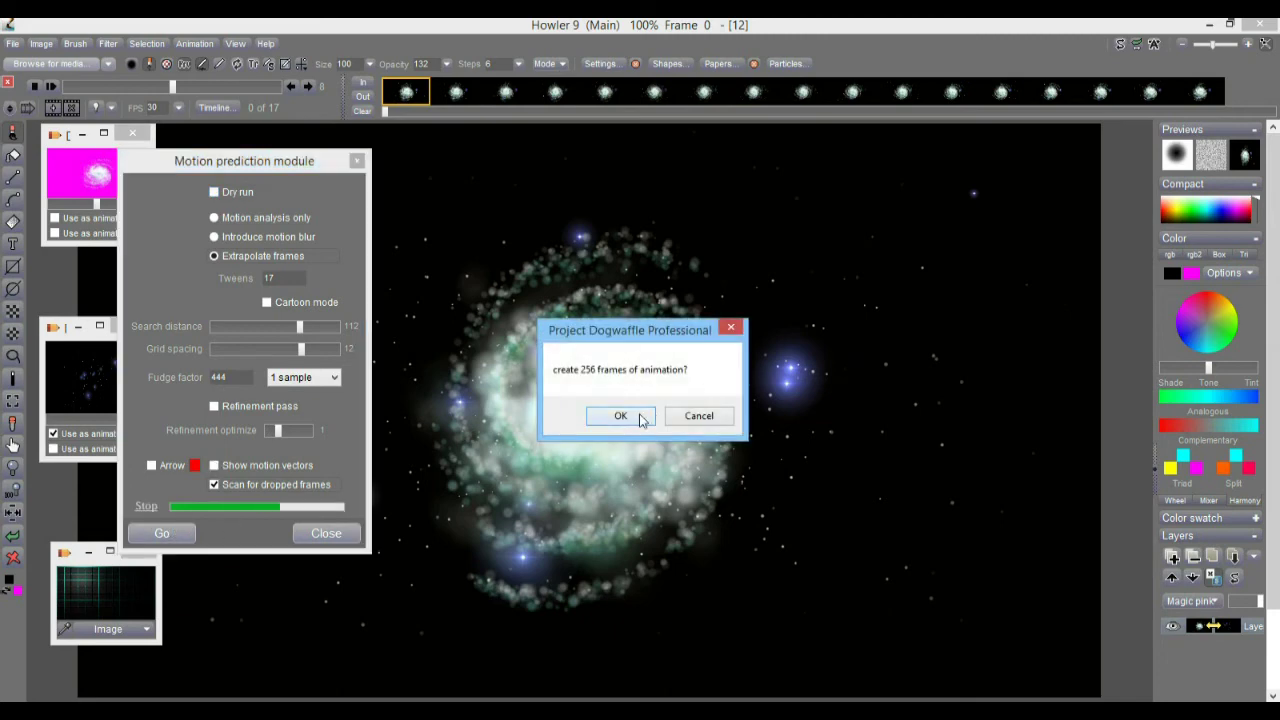
{"action": "left_click", "coordinate": [620, 416]}
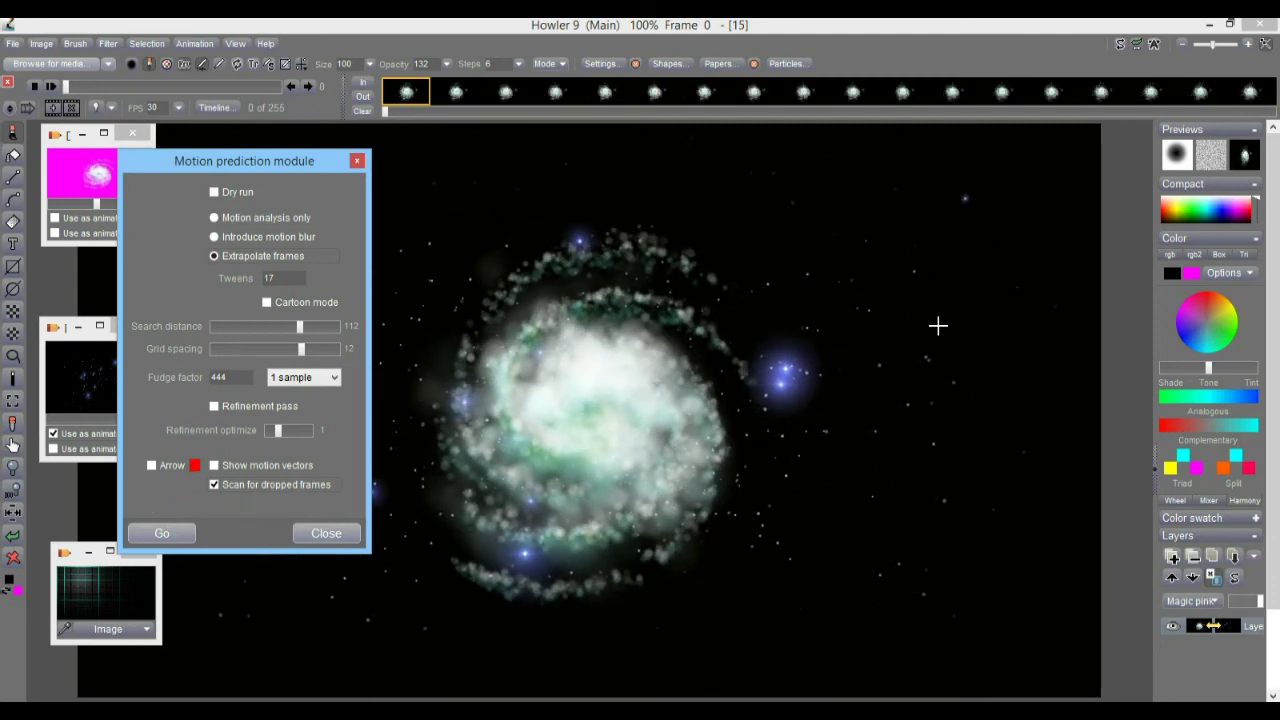
{"action": "left_click", "coordinate": [330, 533]}
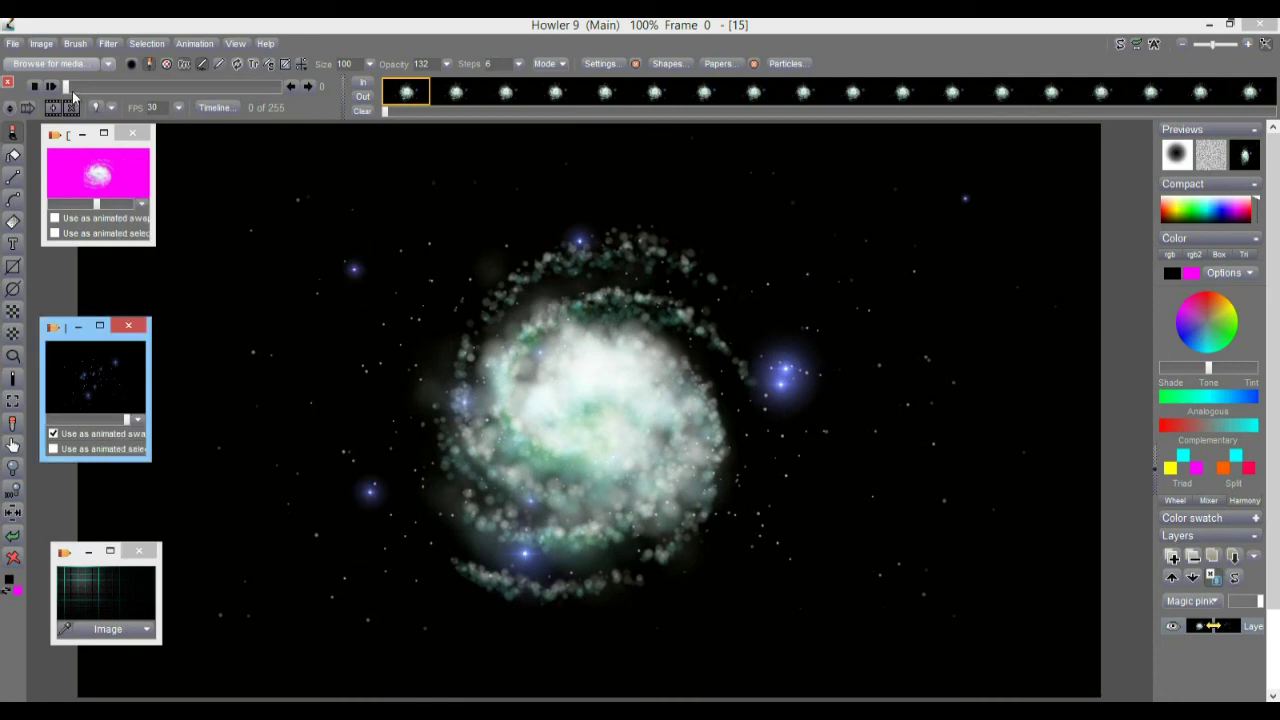
Delete the first frame of the extrapolated animation, play it and scrub to frame 128.
{"action": "mouse_move", "coordinate": [73, 92]}
{"action": "left_mouse_down"}
{"action": "mouse_move", "coordinate": [267, 91]}
{"action": "mouse_move", "coordinate": [60, 93]}
{"action": "left_mouse_up"}
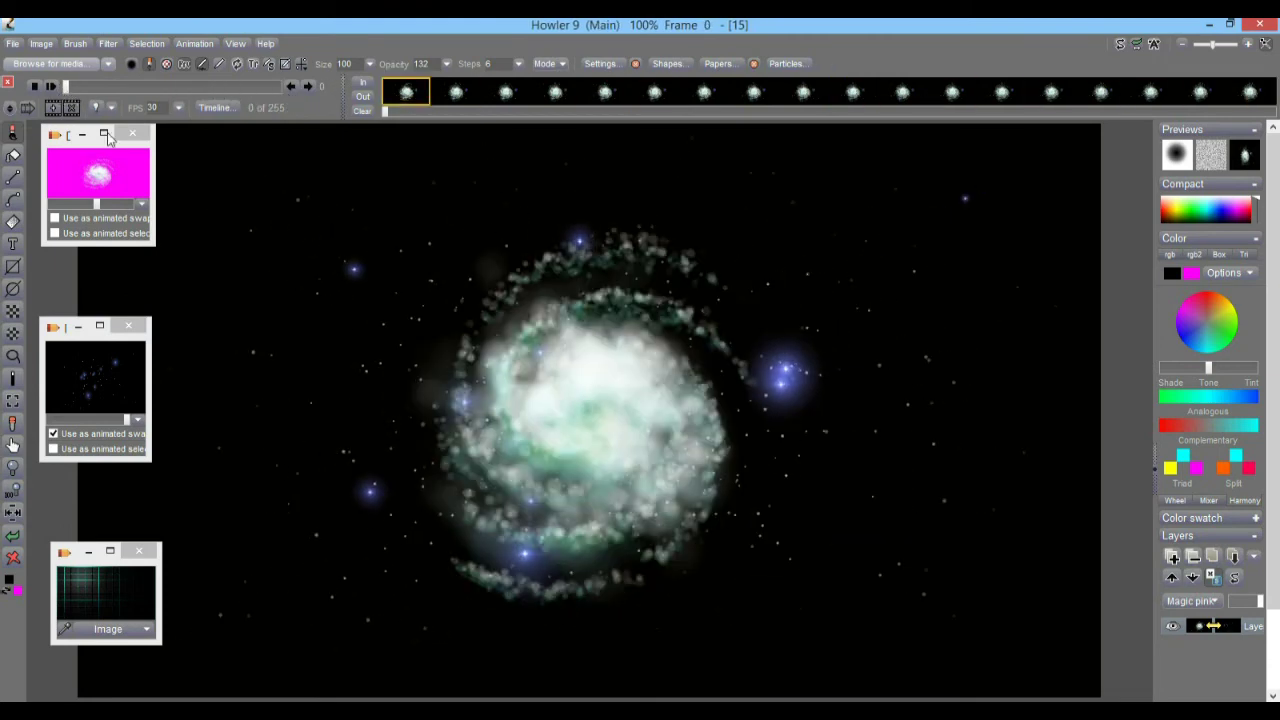
{"action": "left_click", "coordinate": [71, 109]}
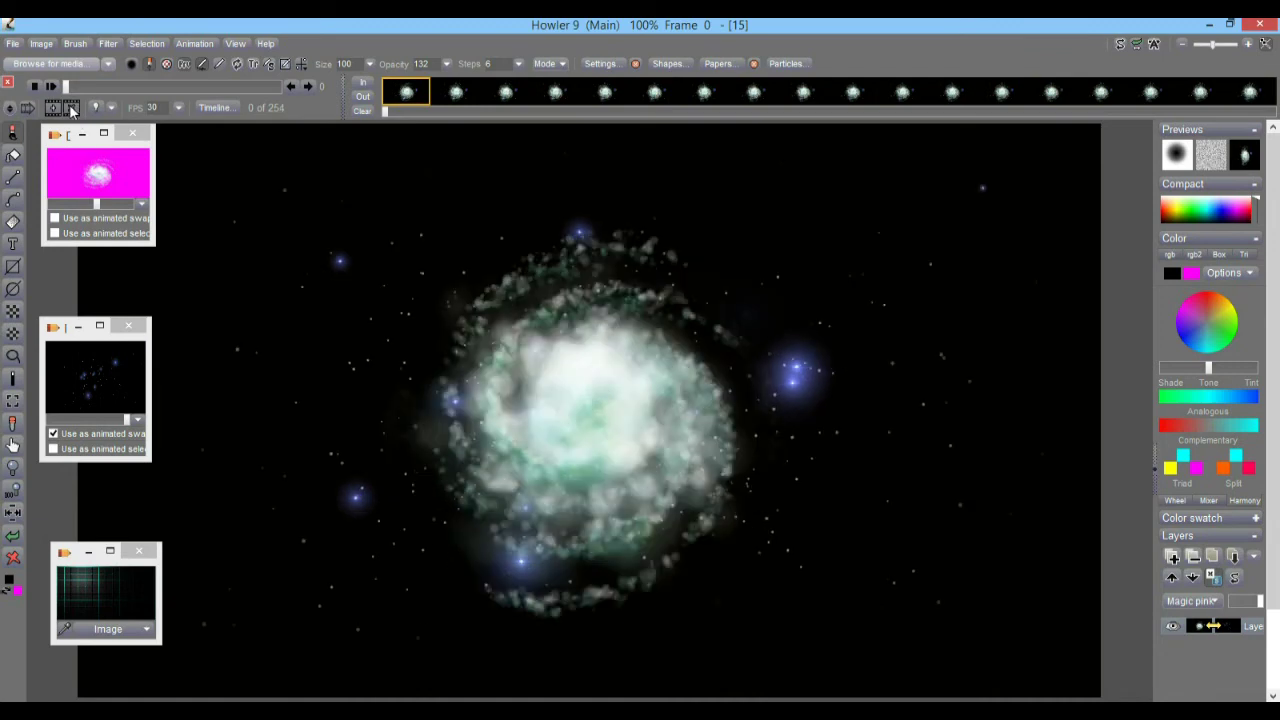
{"action": "left_click", "coordinate": [52, 88]}
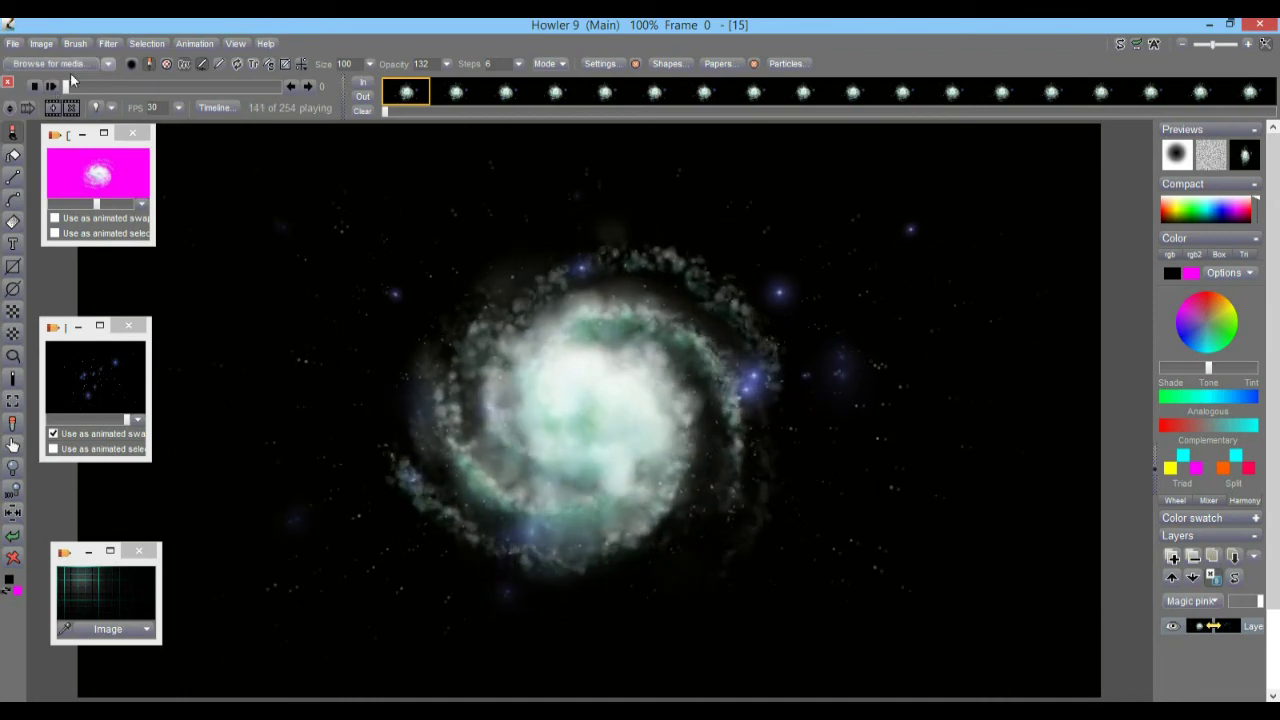
{"action": "left_click_drag", "start_coordinate": [112, 86], "coordinate": [175, 88]}
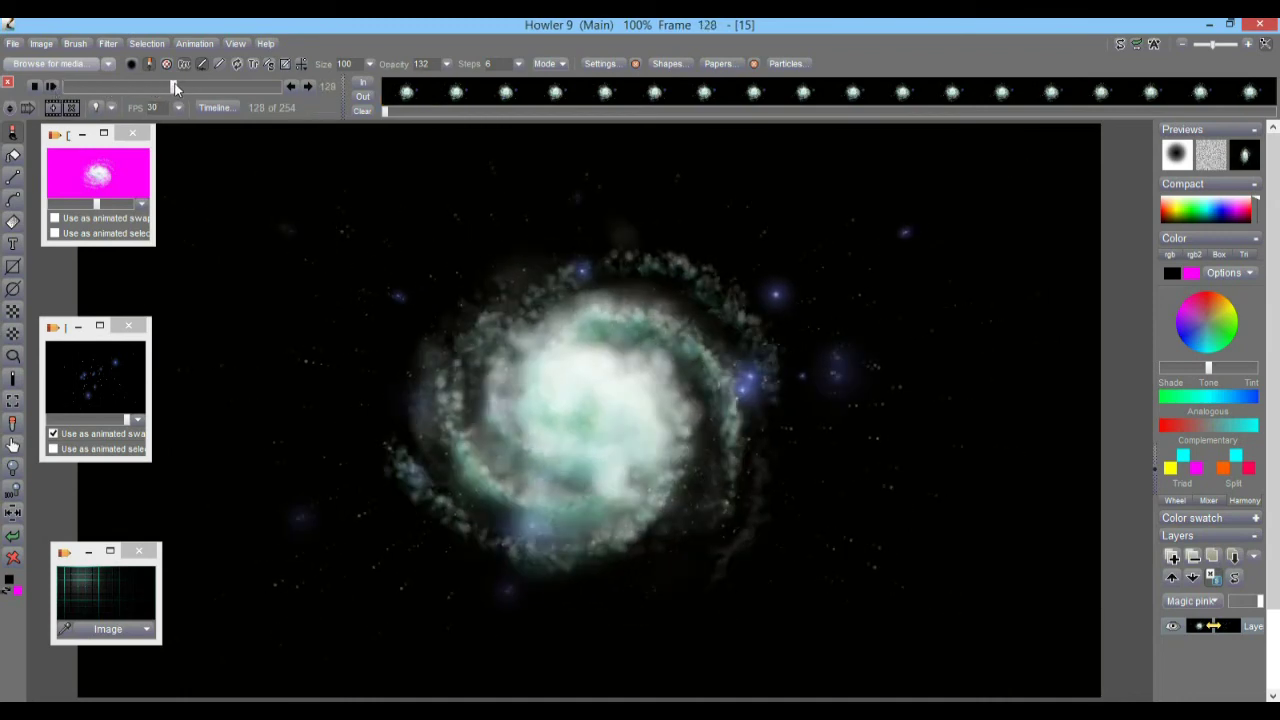
{"action": "left_click", "coordinate": [491, 95]}
{"action": "right_click", "coordinate": [491, 95]}
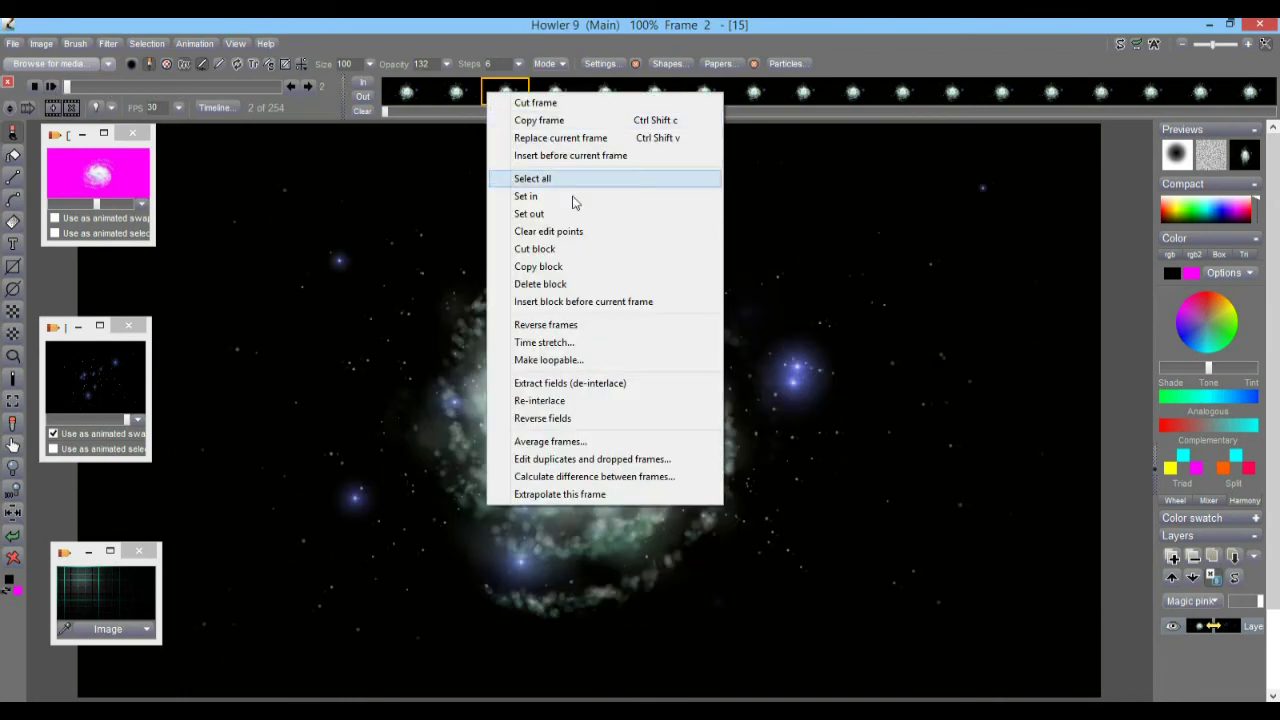
{"action": "left_click", "coordinate": [571, 343]}
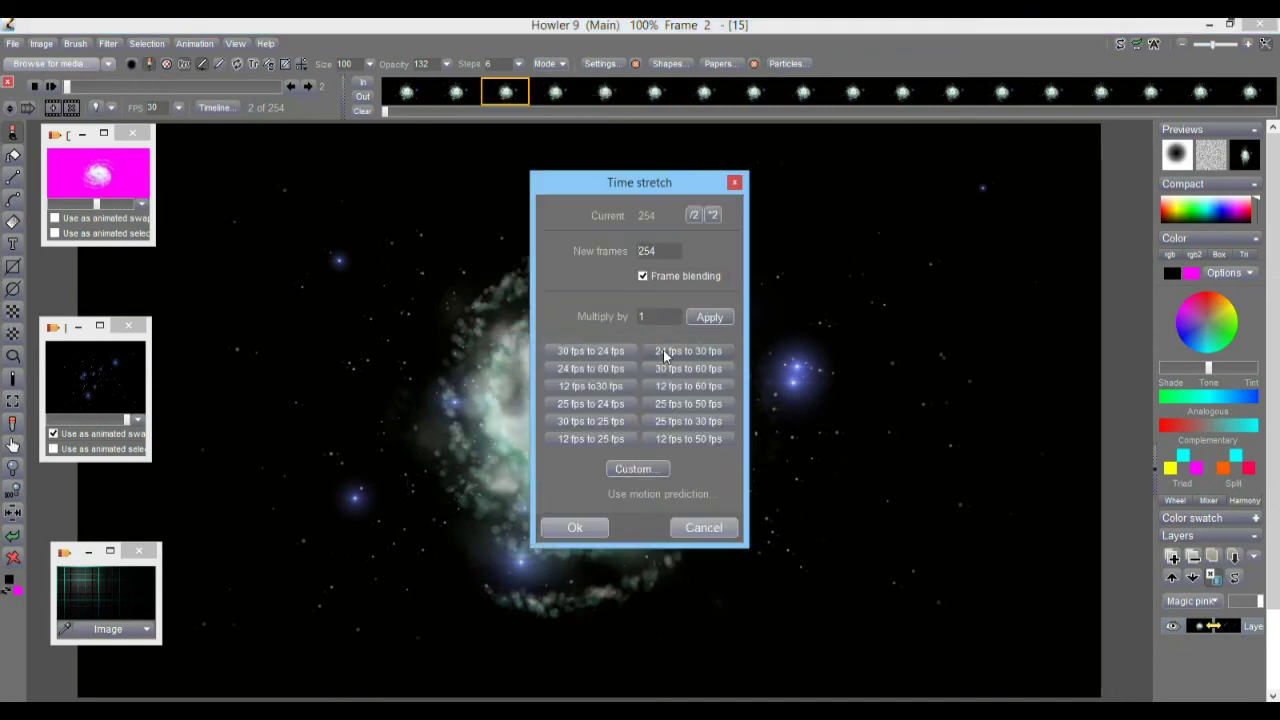
{"action": "left_click", "coordinate": [710, 526]}
Make the extrapolated galaxy animation loopable from frame 145.
{"action": "left_click", "coordinate": [435, 92]}
{"action": "right_click", "coordinate": [435, 92]}
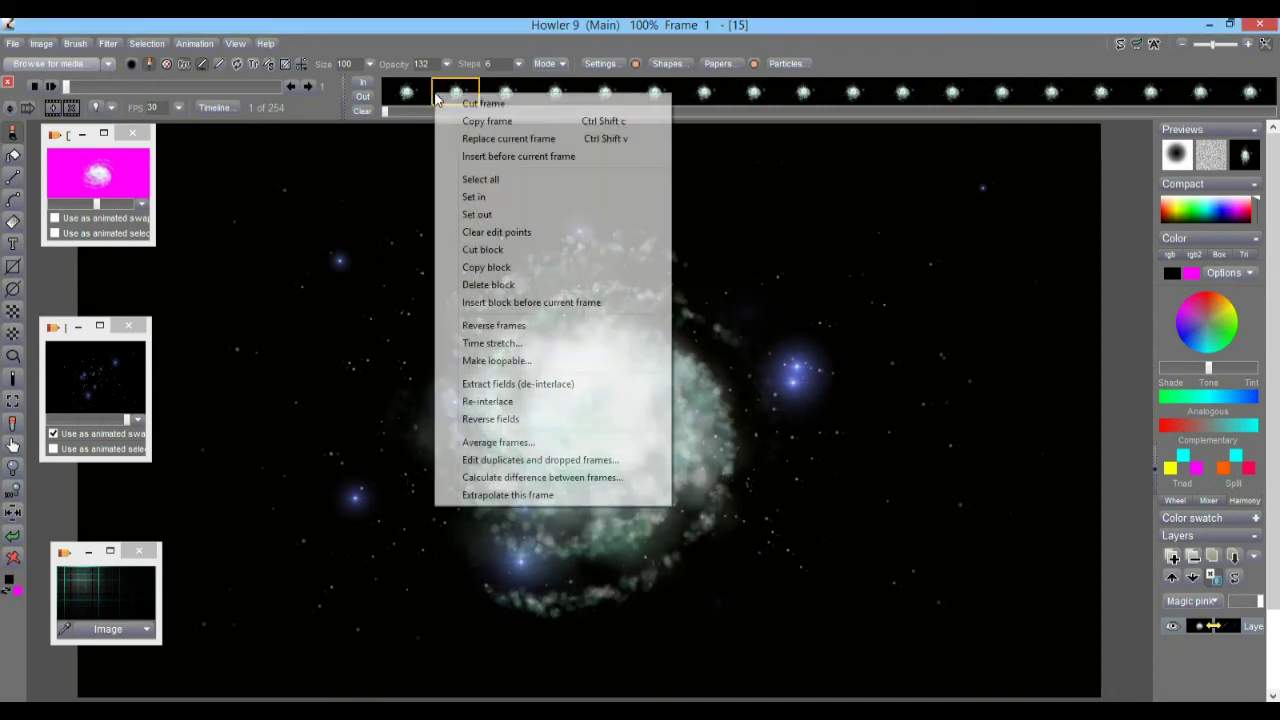
{"action": "left_click", "coordinate": [497, 362]}
{"action": "left_click", "coordinate": [640, 377]}
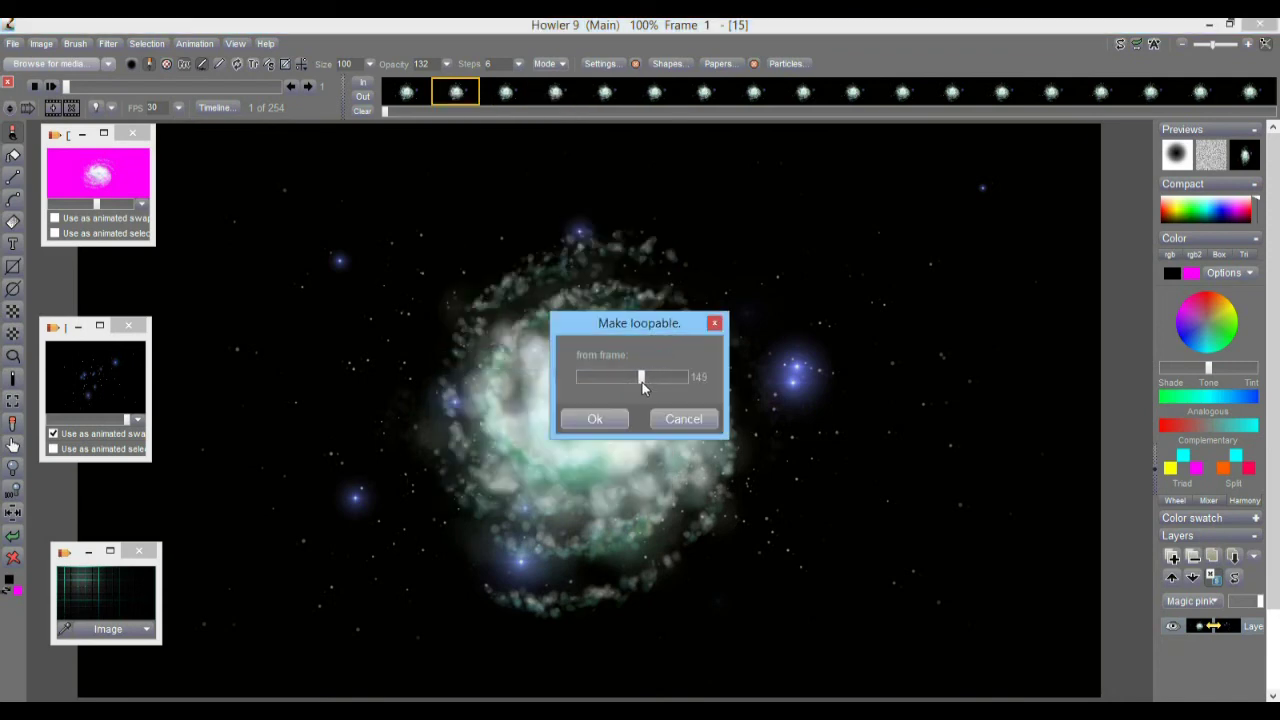
{"action": "left_click", "coordinate": [612, 419]}
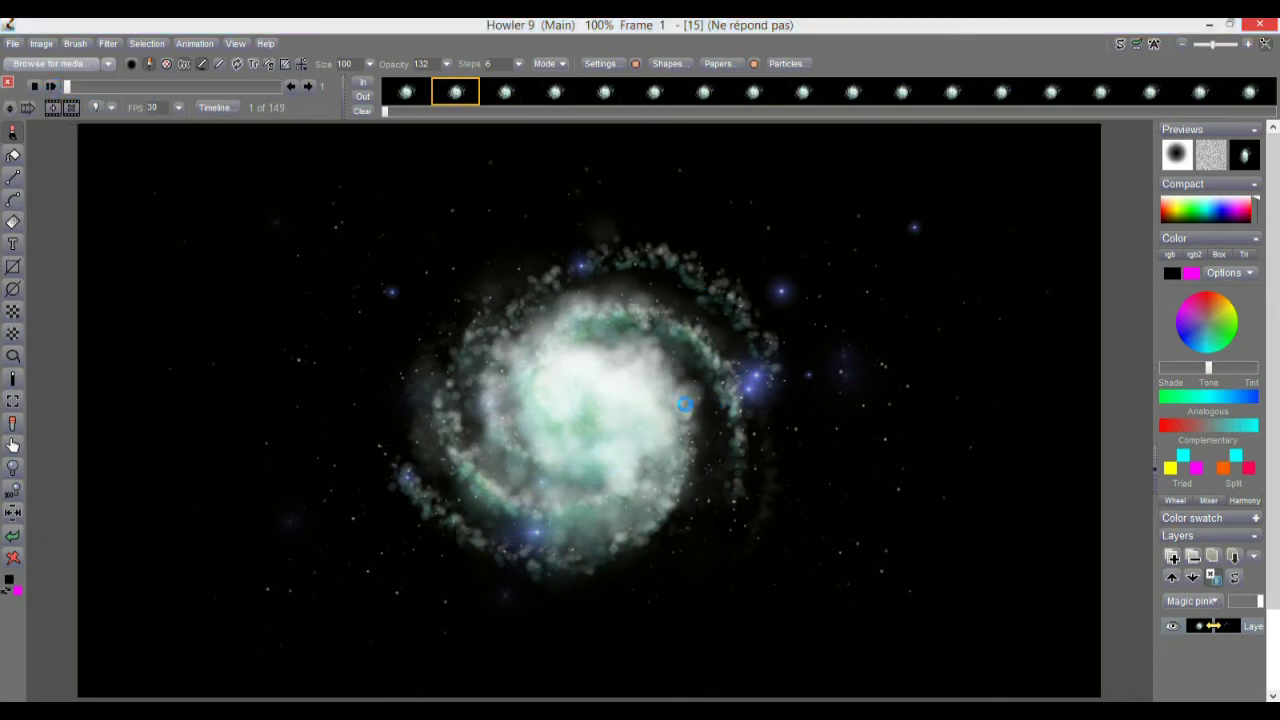
Play the loopable galaxy animation and stop it at frame 92.
{"action": "left_click", "coordinate": [52, 87]}
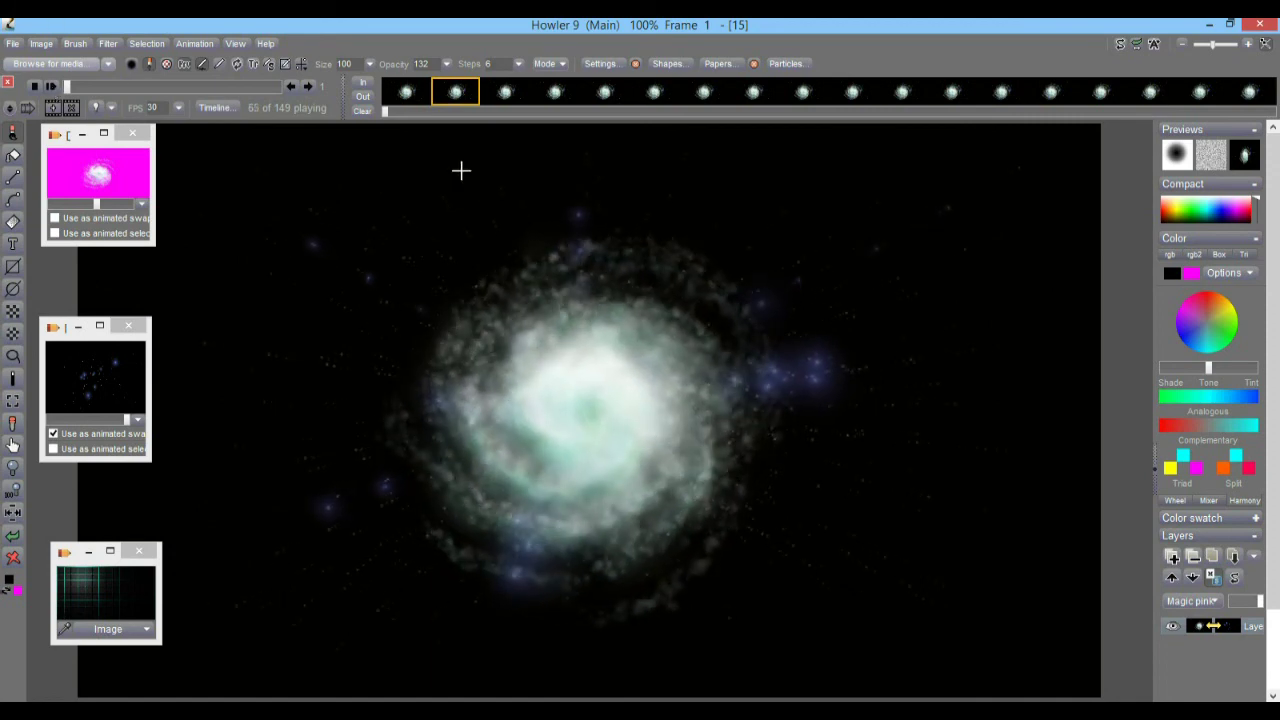
{"action": "left_click", "coordinate": [198, 86]}
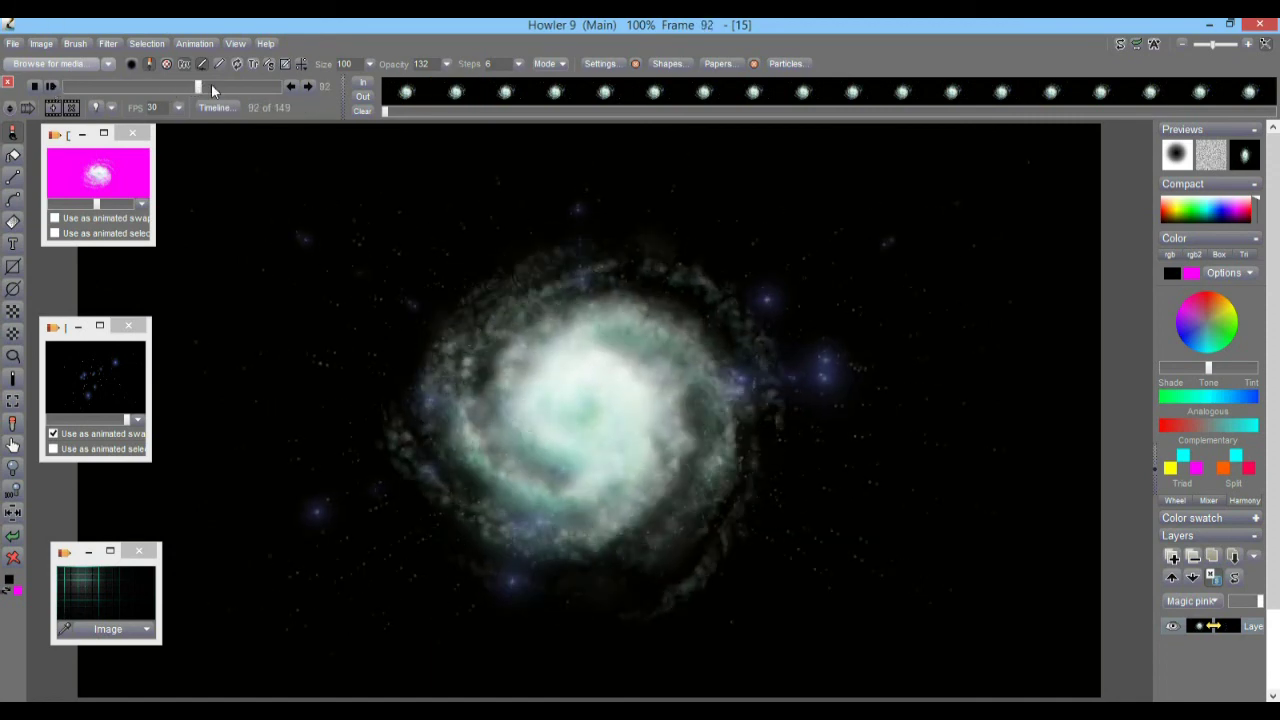
{"action": "left_click", "coordinate": [138, 46]}
{"action": "mouse_move", "coordinate": [108, 43]}
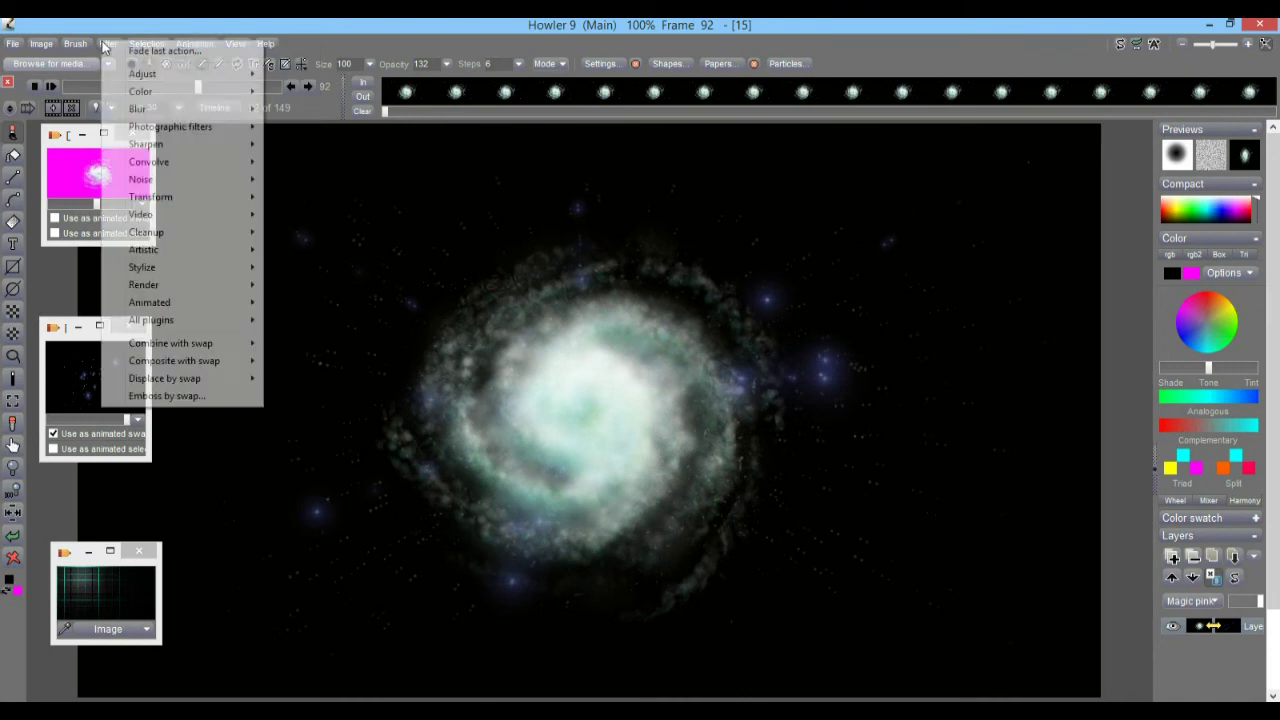
{"action": "mouse_move", "coordinate": [215, 127]}
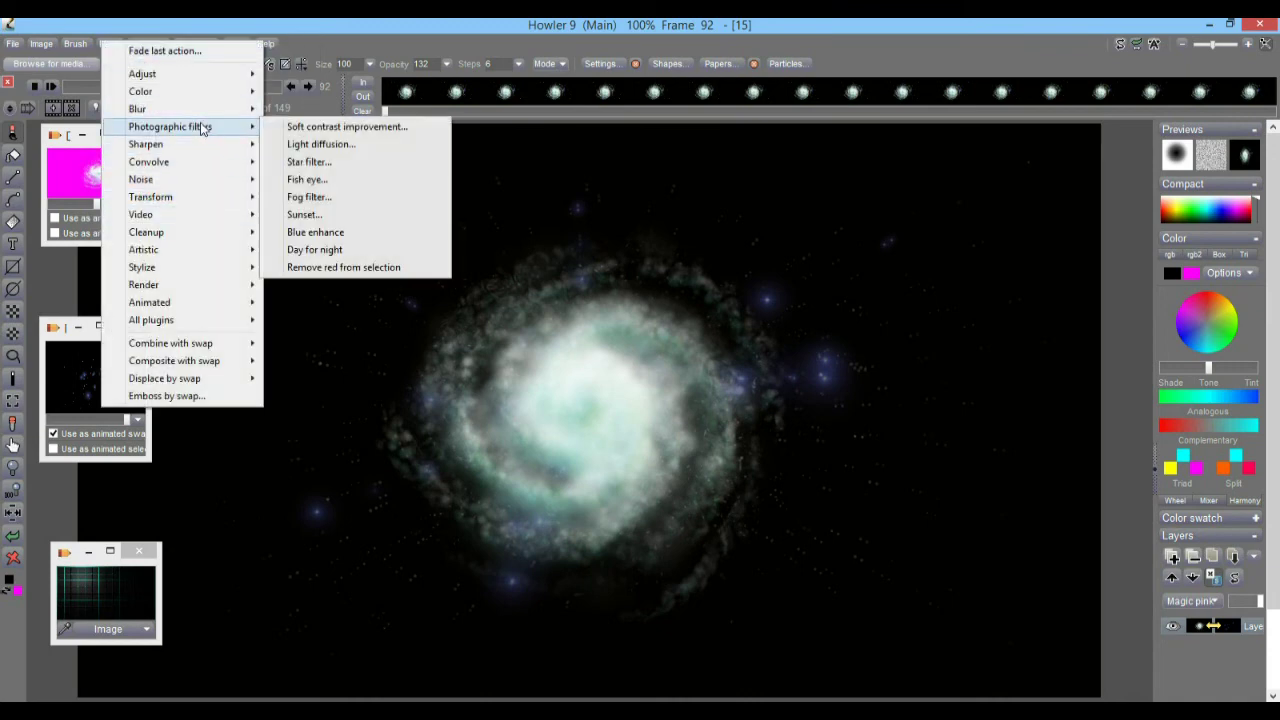
{"action": "left_click", "coordinate": [344, 132]}
{"action": "left_click_drag", "start_coordinate": [547, 291], "coordinate": [174, 202]}
{"action": "left_click", "coordinate": [325, 281]}
{"action": "left_click_drag", "start_coordinate": [331, 307], "coordinate": [270, 312]}
{"action": "left_click_drag", "start_coordinate": [253, 251], "coordinate": [239, 253]}
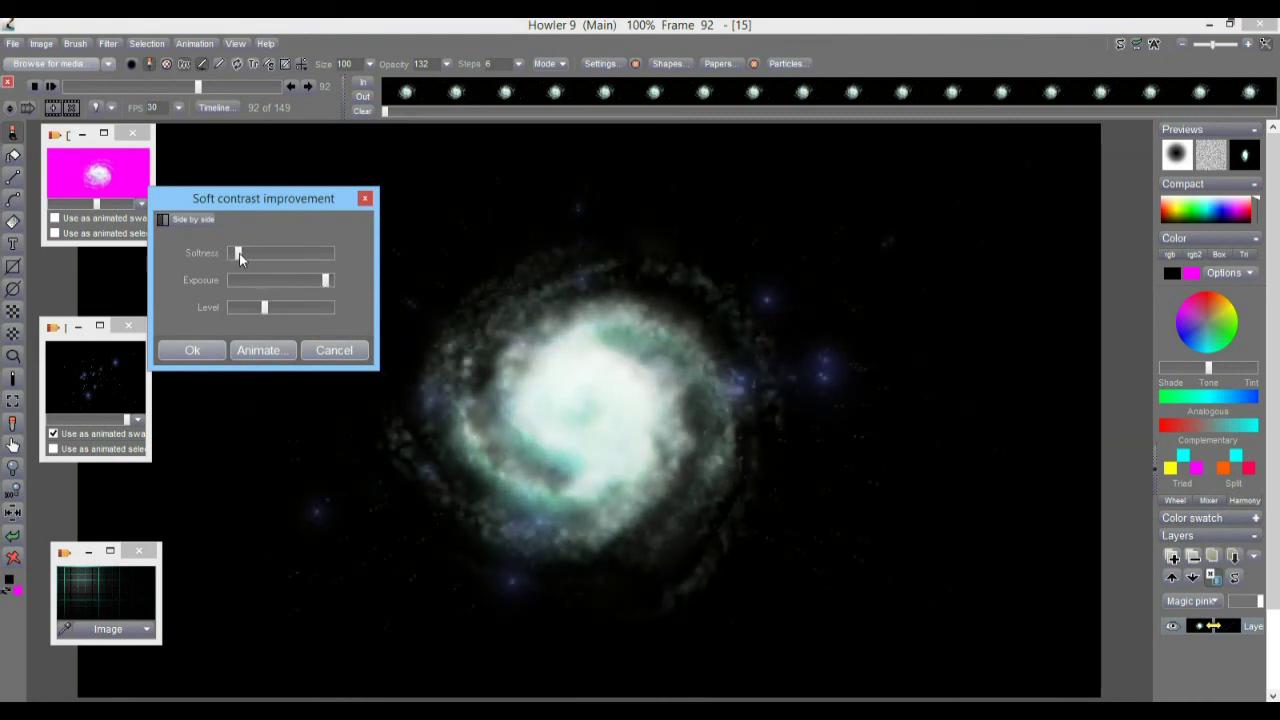
{"action": "left_click", "coordinate": [334, 350]}
Apply an RGB Curves adjustment to all frames, raising the dark tones with a point at 60 / 176 and pulling the bright tones far down.
{"action": "left_click", "coordinate": [117, 43]}
{"action": "mouse_move", "coordinate": [181, 86]}
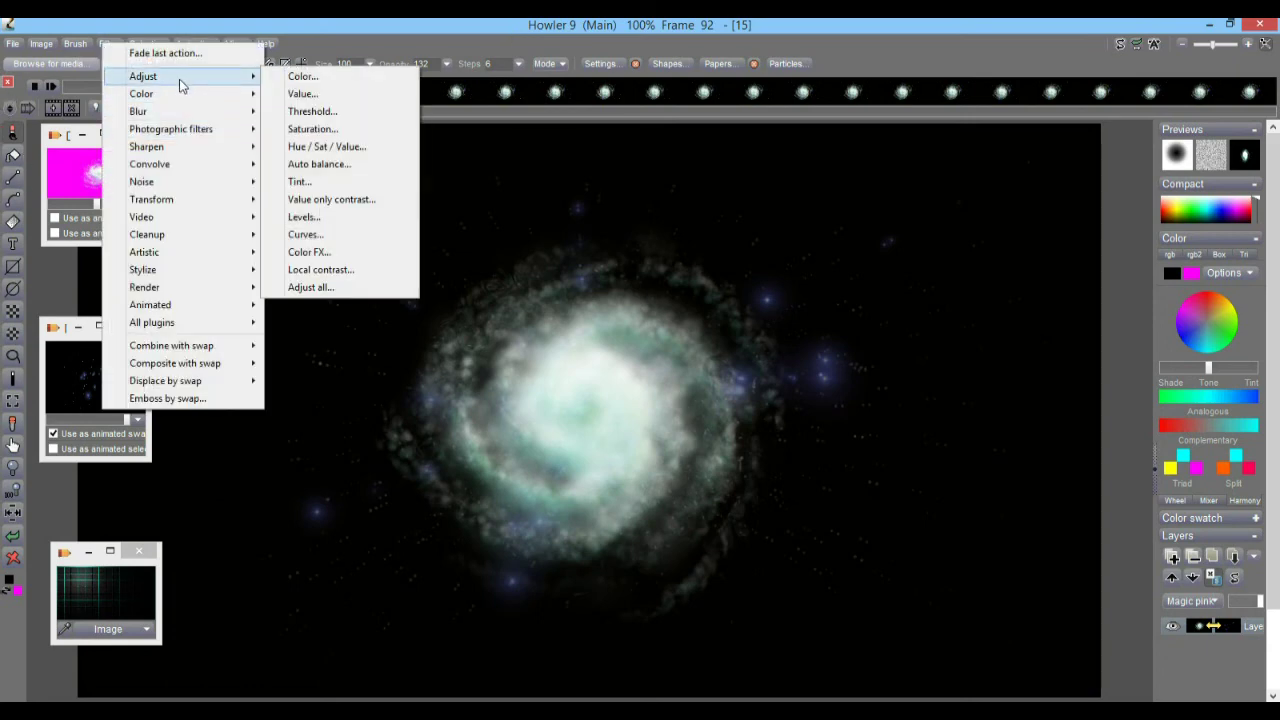
{"action": "left_click", "coordinate": [306, 234]}
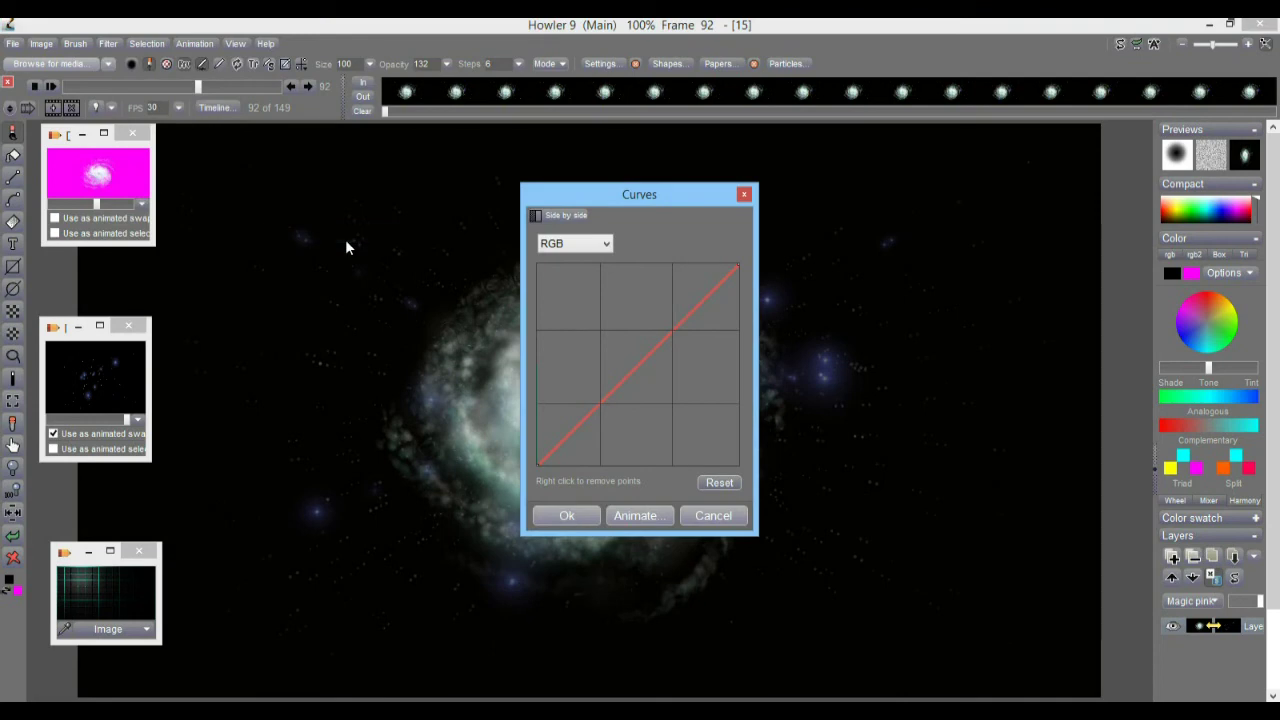
{"action": "left_click_drag", "start_coordinate": [673, 356], "coordinate": [670, 290]}
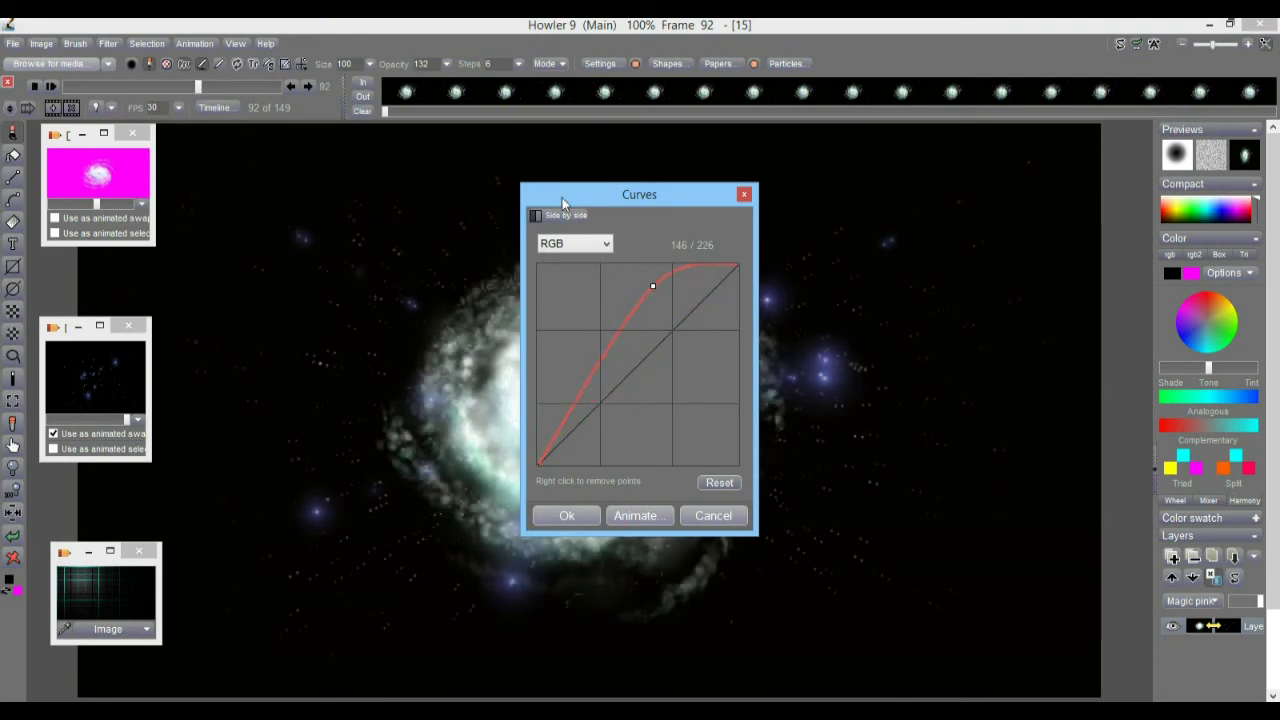
{"action": "left_click_drag", "start_coordinate": [563, 203], "coordinate": [905, 177]}
{"action": "mouse_move", "coordinate": [951, 369]}
{"action": "left_mouse_down"}
{"action": "mouse_move", "coordinate": [956, 386]}
{"action": "mouse_move", "coordinate": [888, 367]}
{"action": "mouse_move", "coordinate": [911, 389]}
{"action": "mouse_move", "coordinate": [950, 394]}
{"action": "mouse_move", "coordinate": [936, 389]}
{"action": "left_mouse_up"}
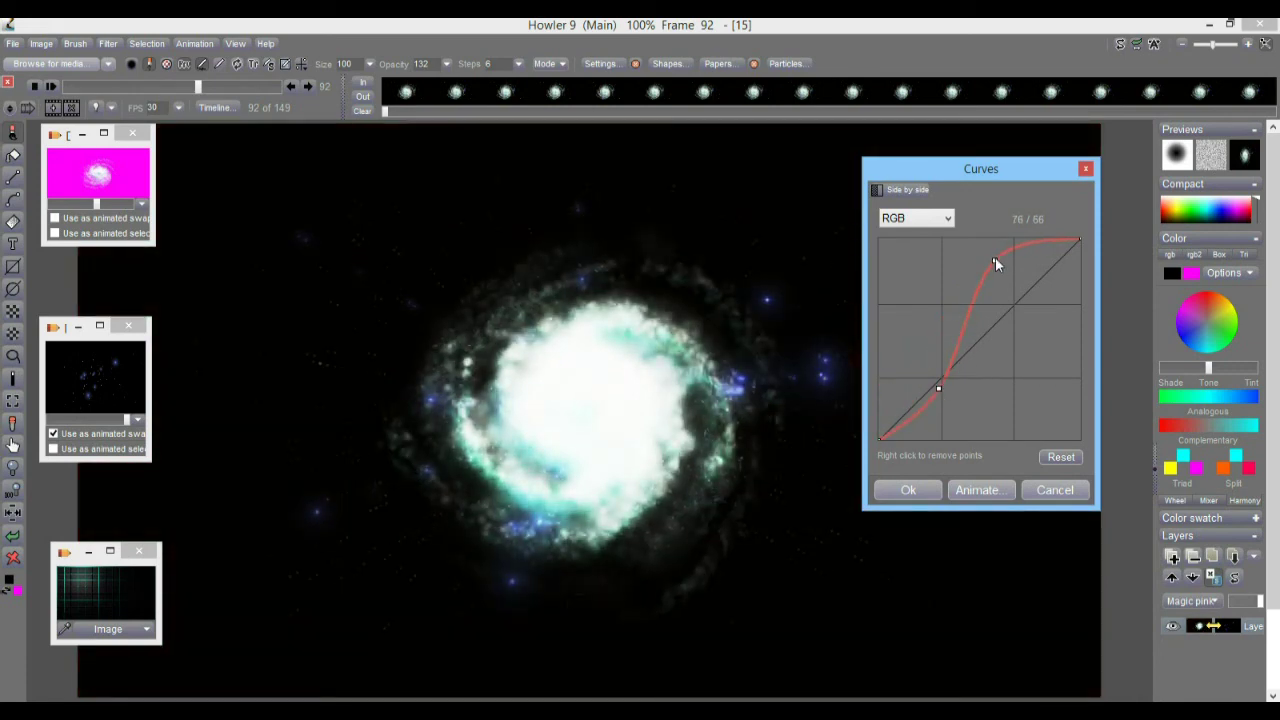
{"action": "left_click_drag", "start_coordinate": [994, 260], "coordinate": [1050, 402]}
{"action": "left_click_drag", "start_coordinate": [940, 390], "coordinate": [925, 300]}
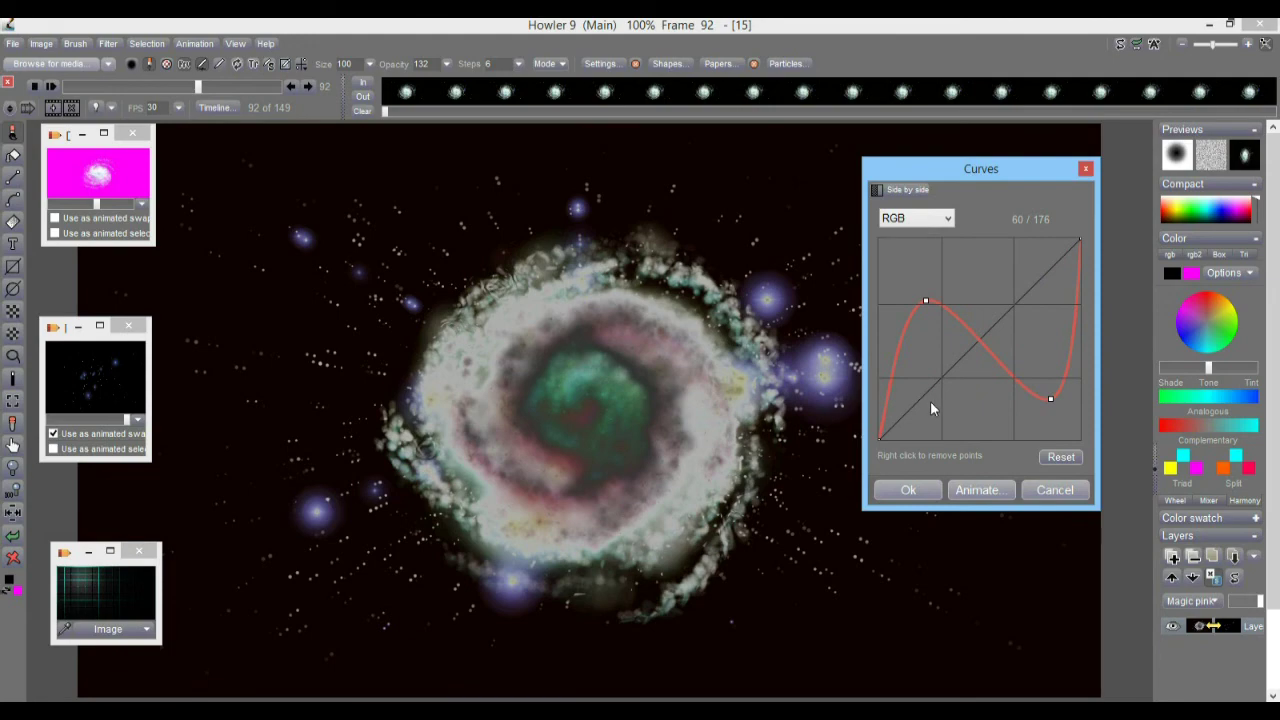
{"action": "left_click", "coordinate": [972, 490]}
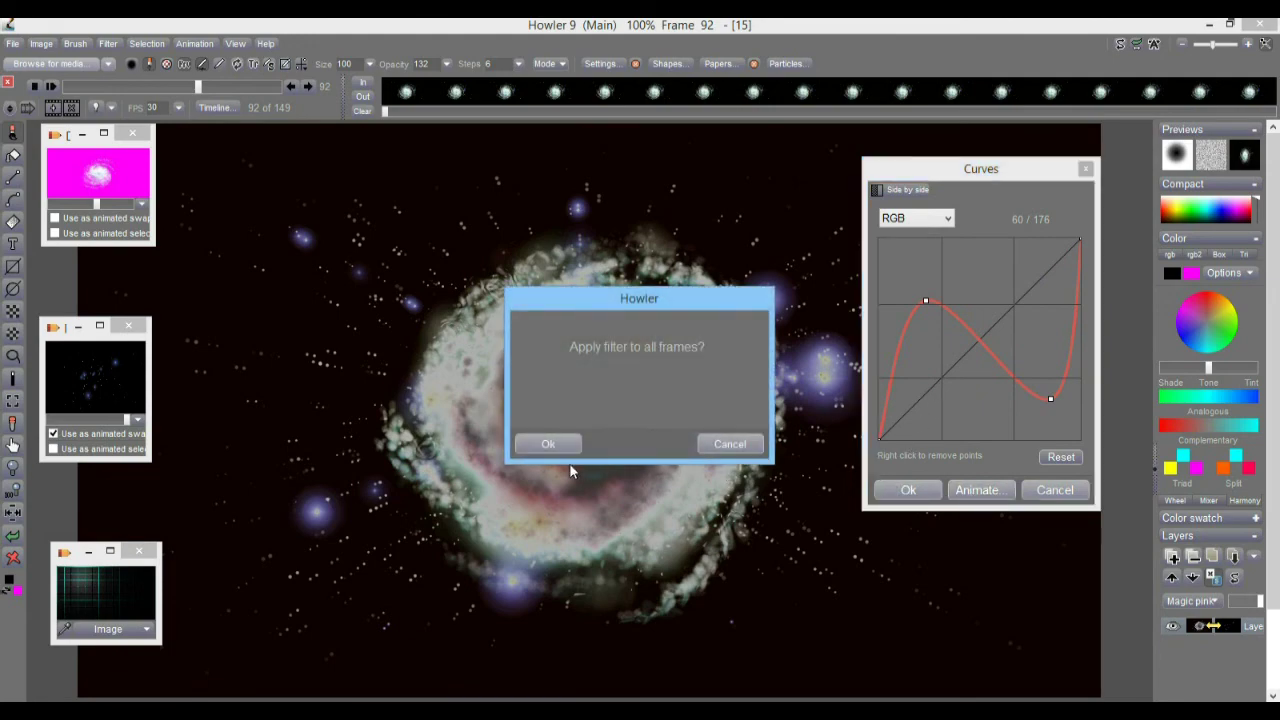
{"action": "left_click", "coordinate": [543, 446]}
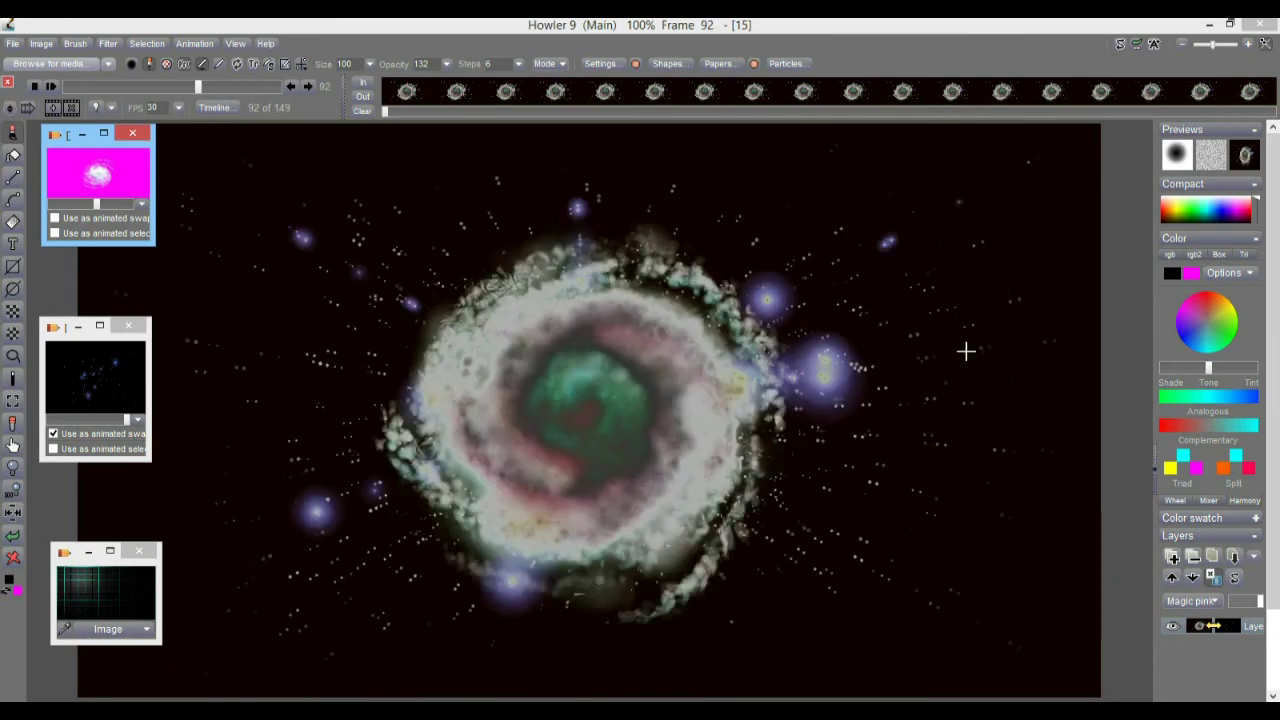
Apply the Fish eye filter to all frames, with Value at about three quarters of its range and Scale well below the midpoint.
{"action": "left_click", "coordinate": [106, 44]}
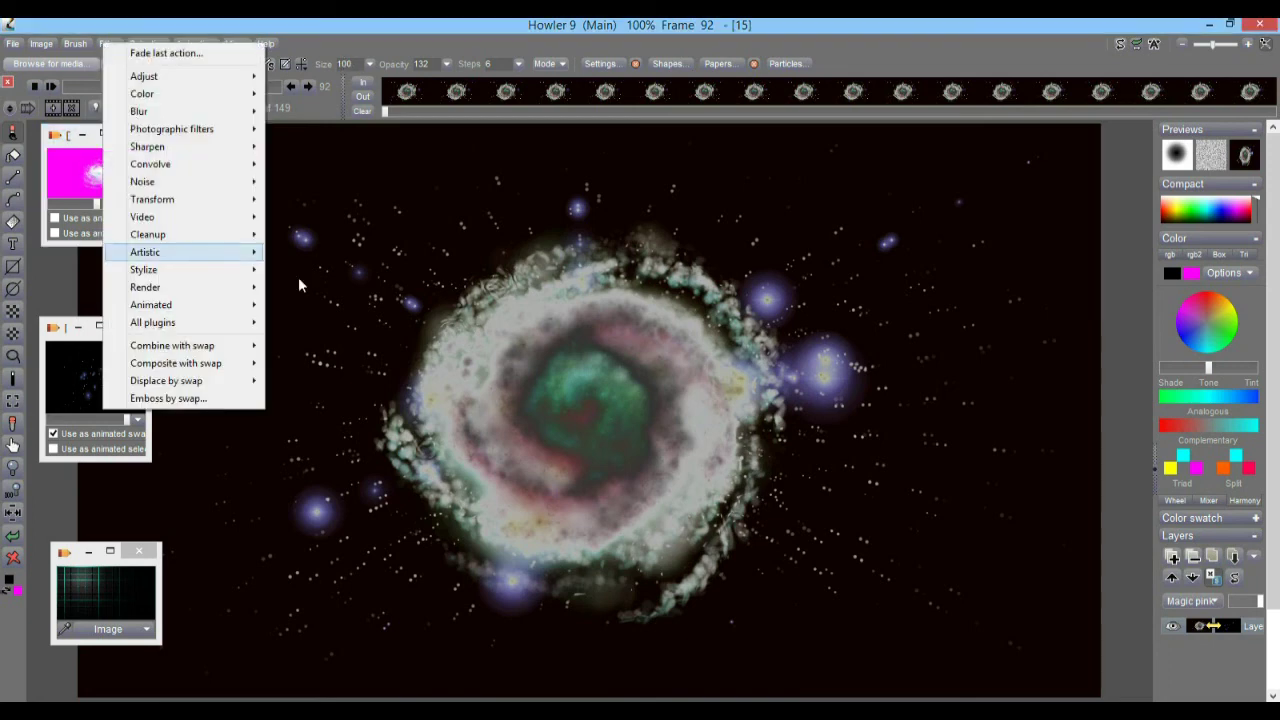
{"action": "mouse_move", "coordinate": [190, 139]}
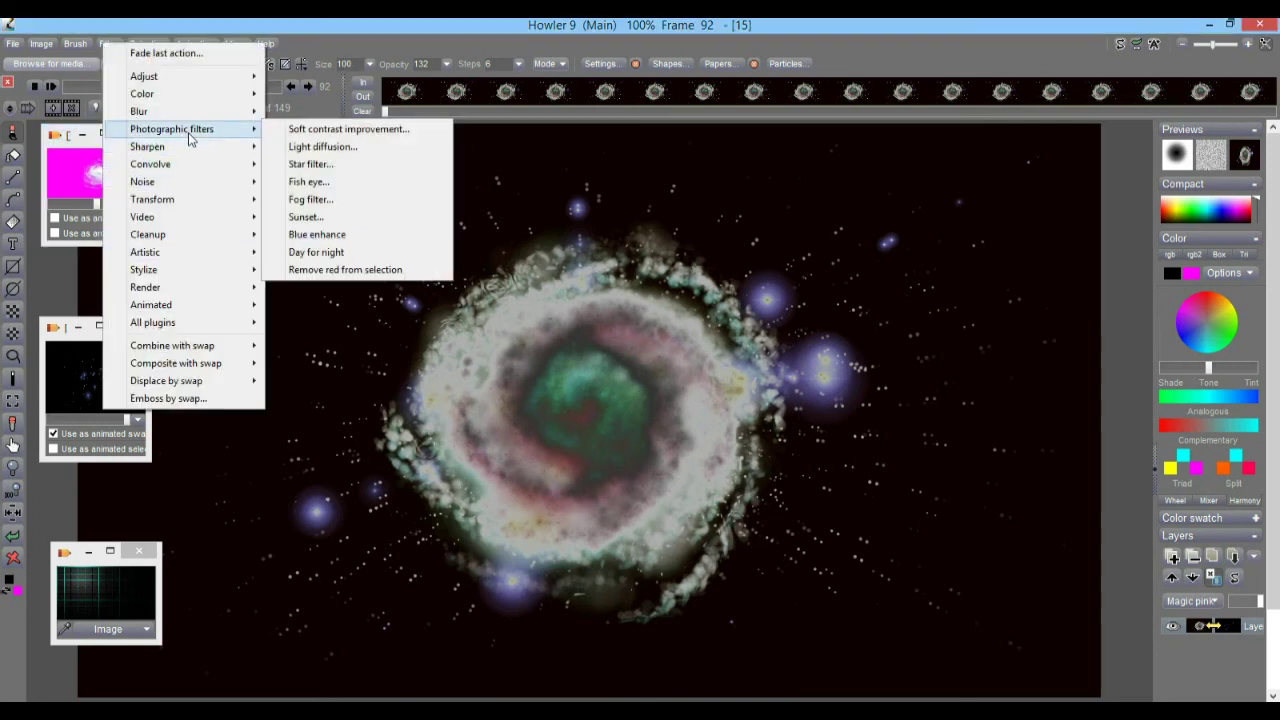
{"action": "left_click", "coordinate": [311, 183]}
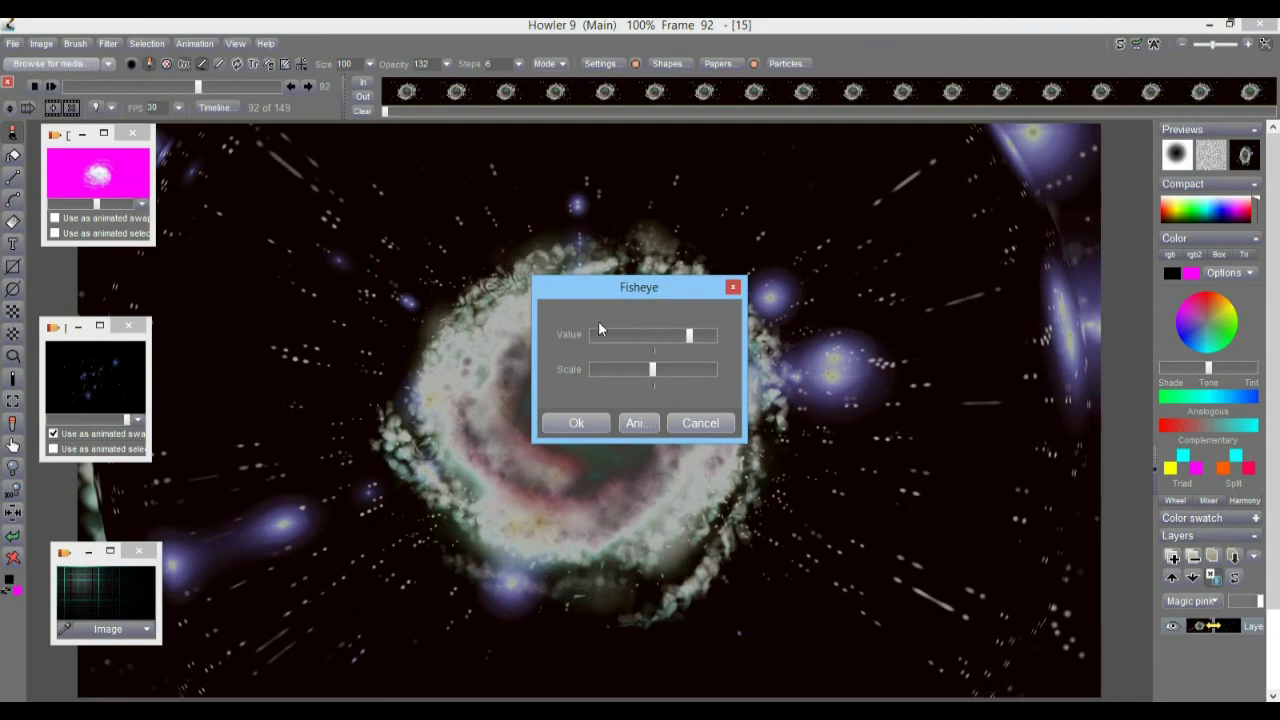
{"action": "left_click_drag", "start_coordinate": [586, 293], "coordinate": [215, 174]}
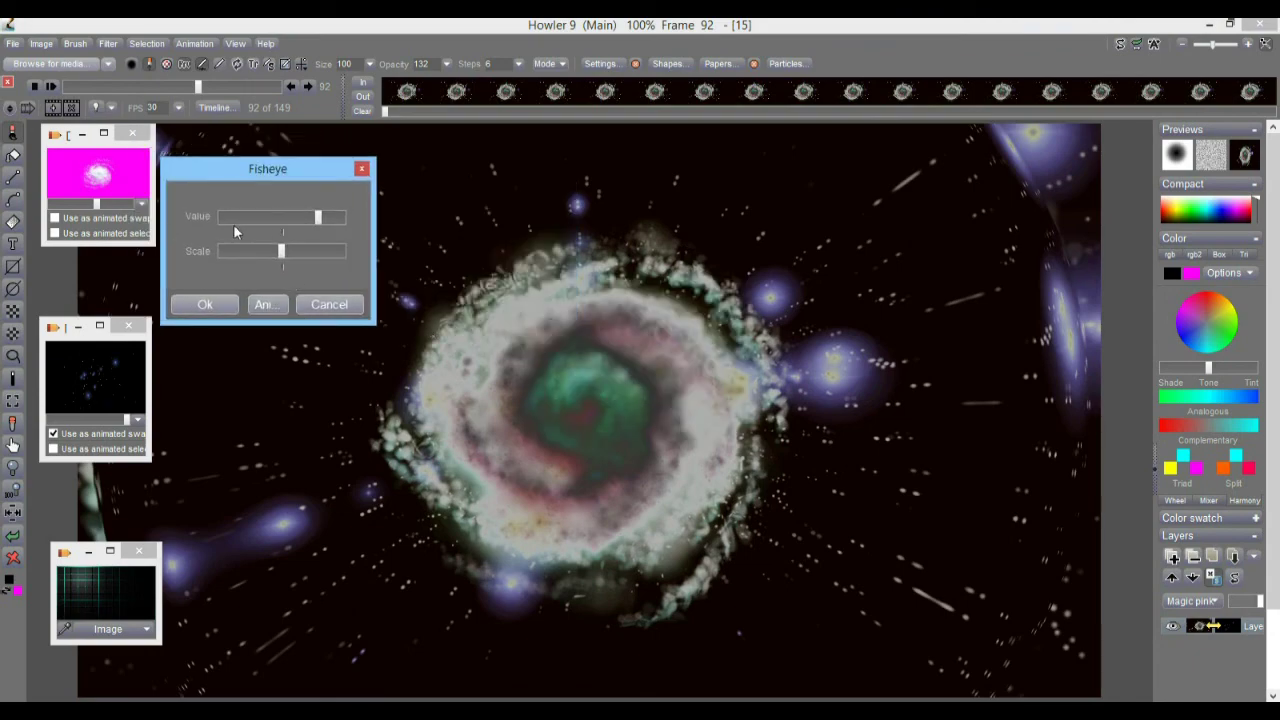
{"action": "left_click_drag", "start_coordinate": [316, 220], "coordinate": [372, 220]}
{"action": "left_click_drag", "start_coordinate": [281, 252], "coordinate": [251, 252]}
{"action": "left_click_drag", "start_coordinate": [343, 218], "coordinate": [312, 227]}
{"action": "left_click", "coordinate": [264, 304]}
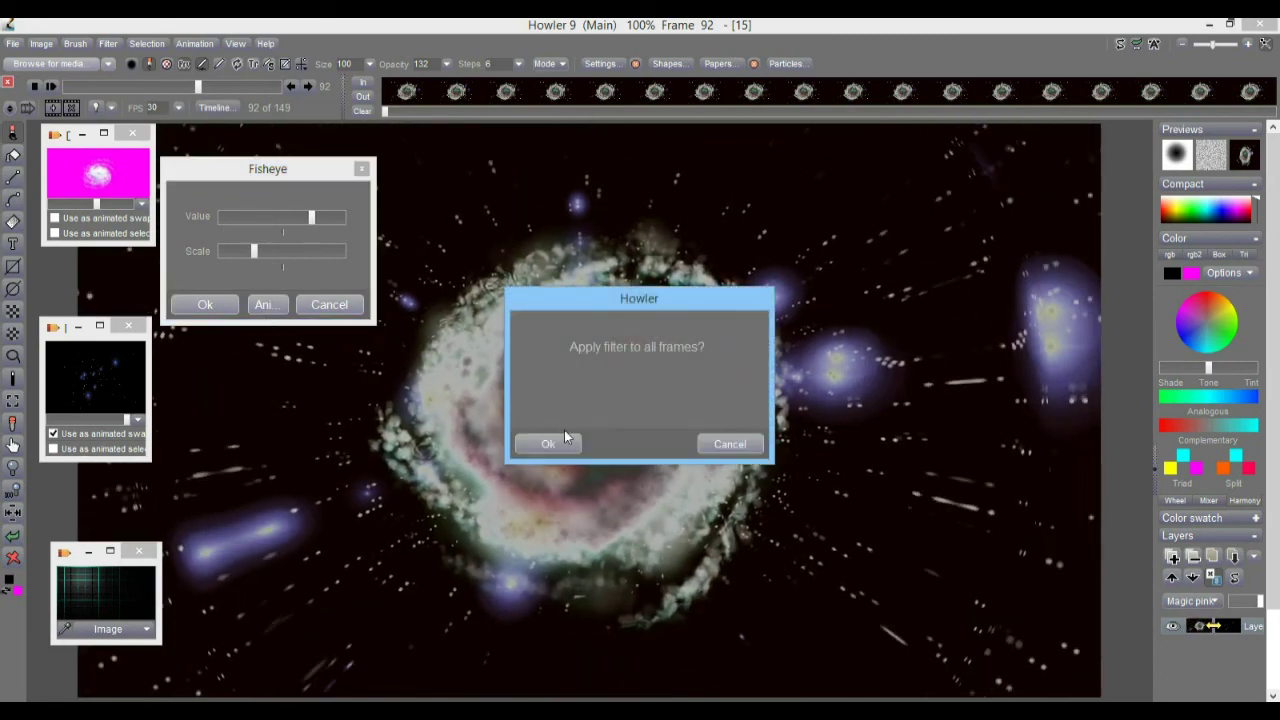
{"action": "left_click", "coordinate": [548, 443]}
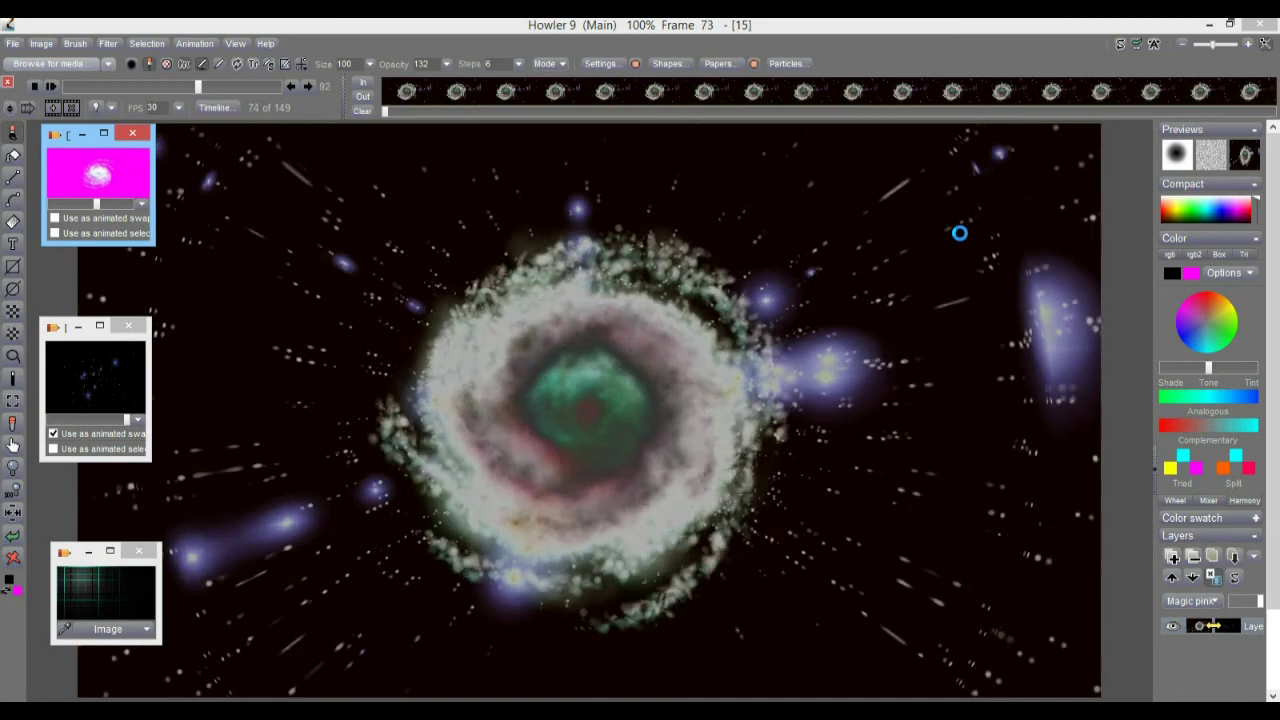